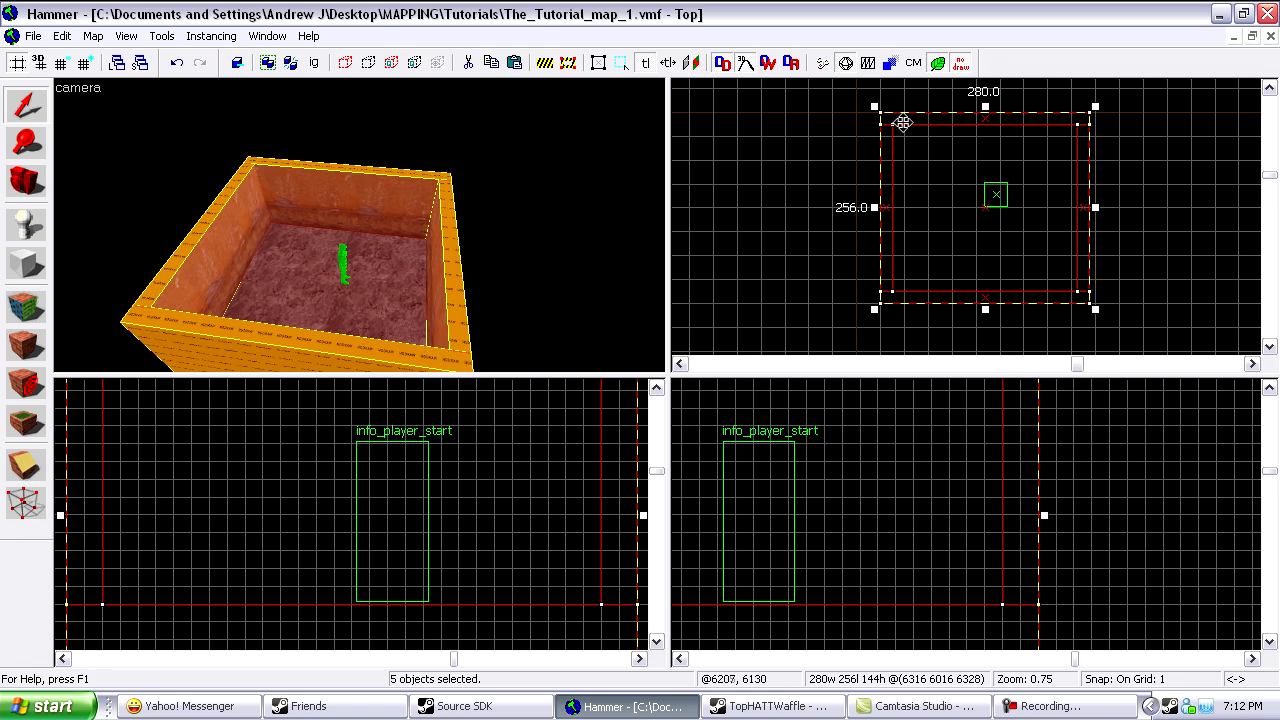
Step: Select only the room's end wall opposite the player start and show its editable points with the Vertex tool
left_click(23, 493)
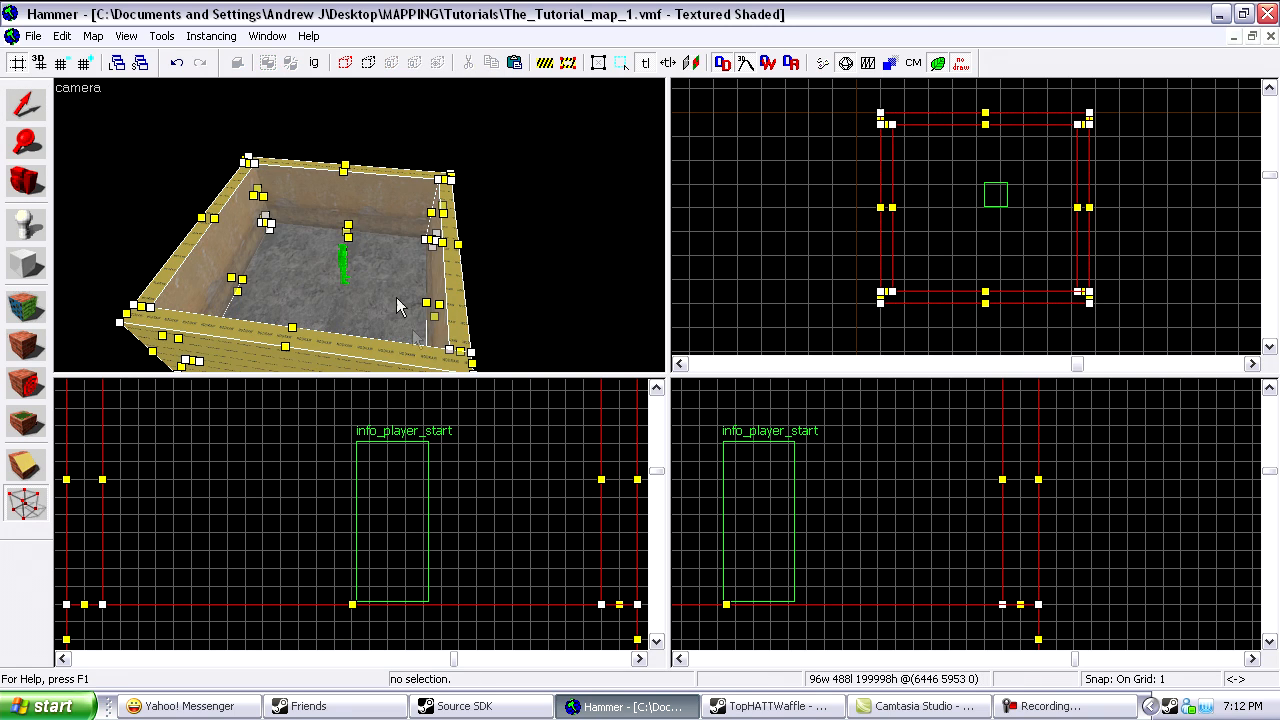
key("z")
key("w")
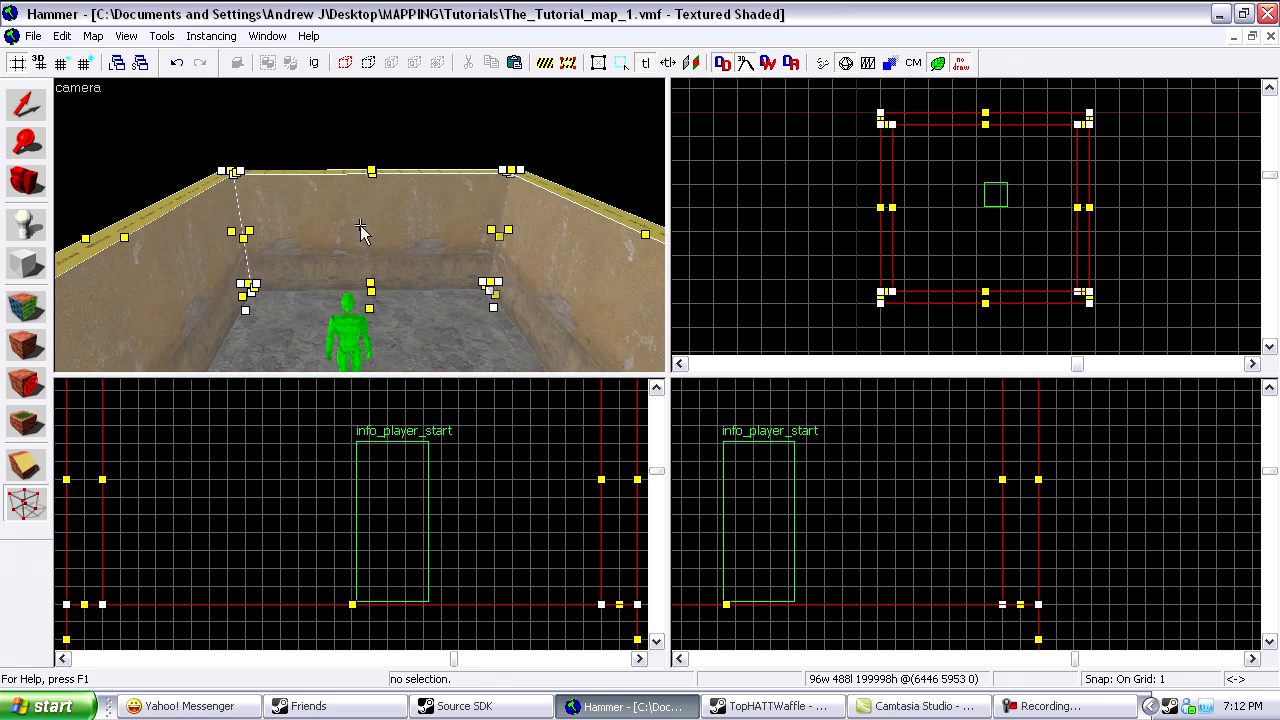
key("z")
key("shift+s")
left_click(380, 210)
key("shift+v")
key("z")
key("w")
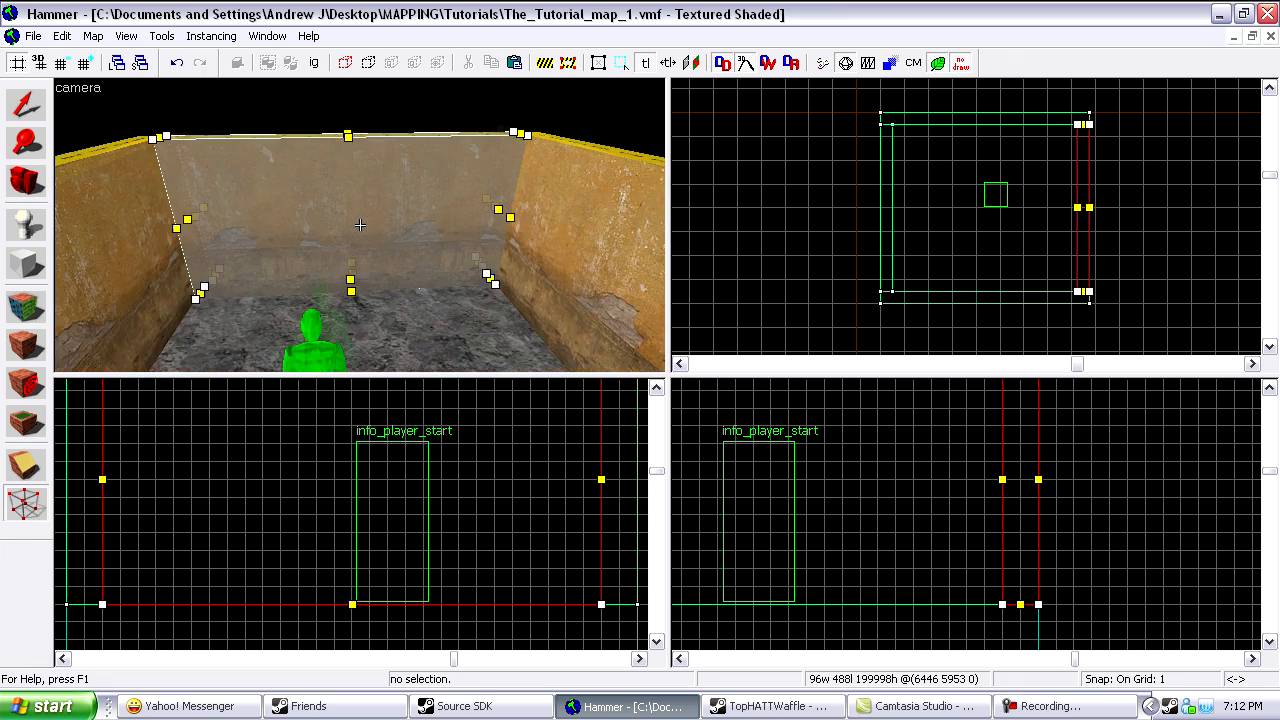
Step: Examine the end wall's corner and edge handles from several angles in an enlarged camera view
key("d")
key("z")
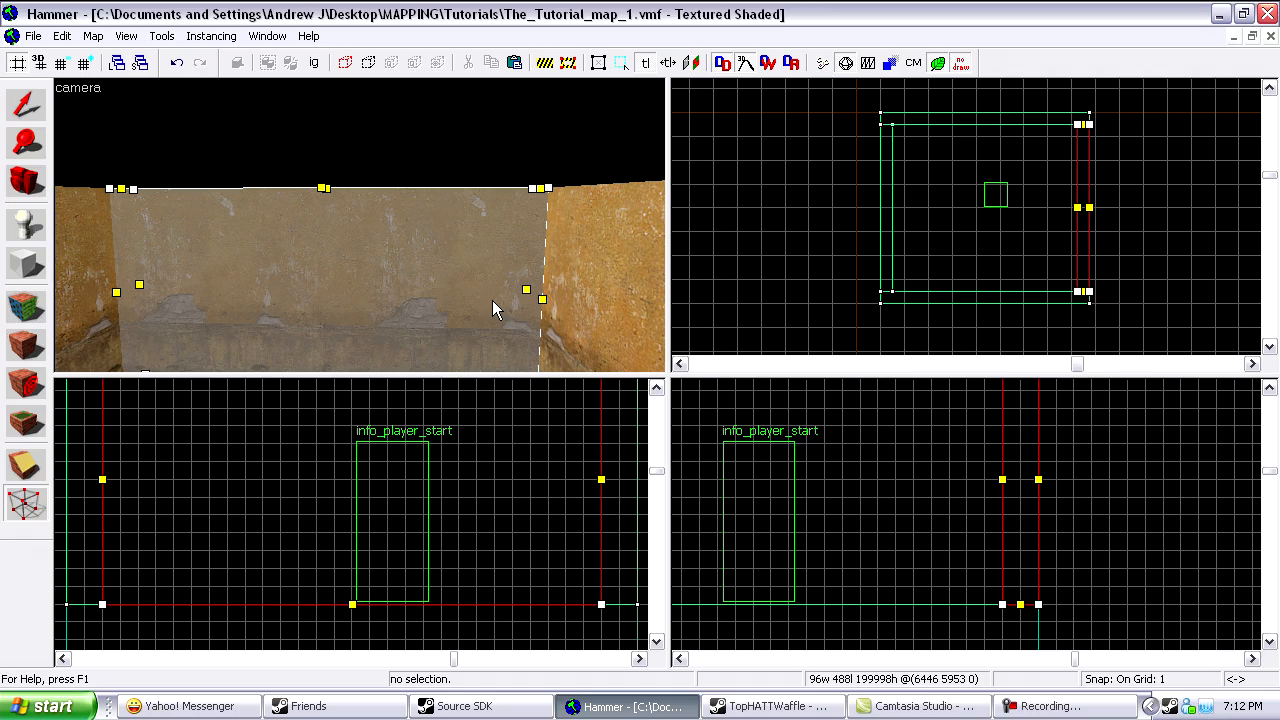
key("shift+z")
key("z")
key("s")
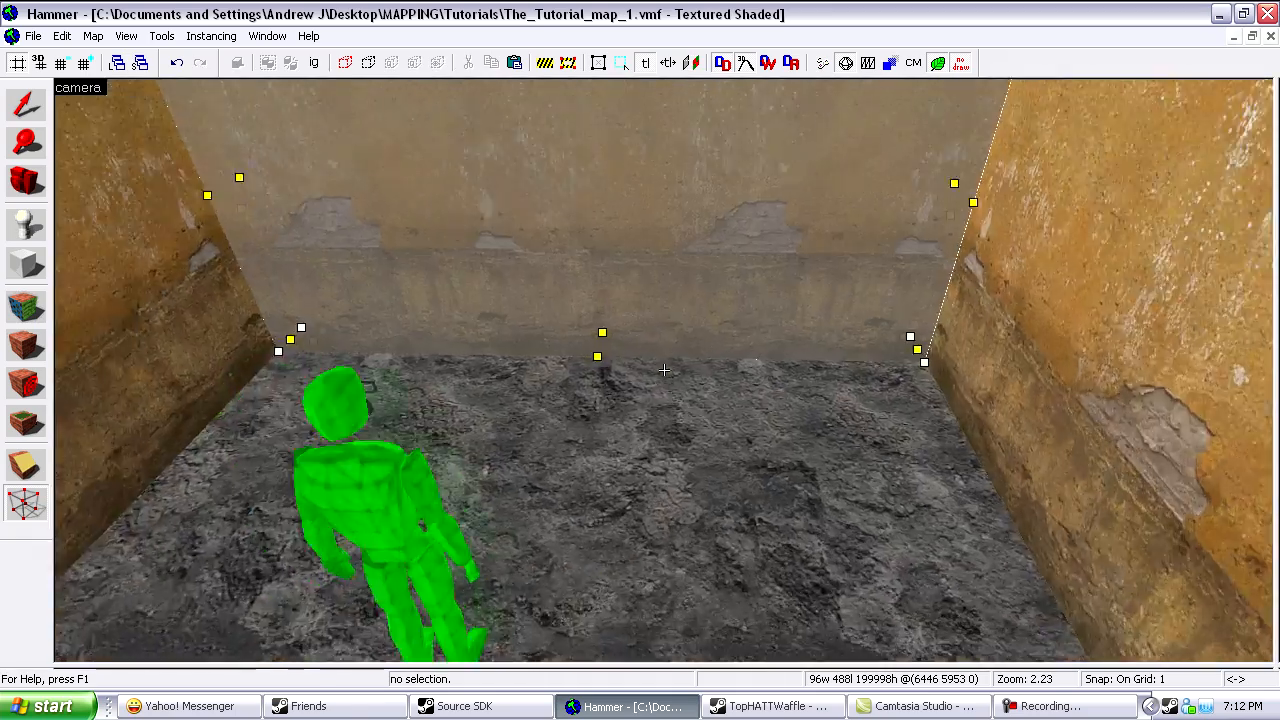
key("z")
key("z")
key("w")
key("d")
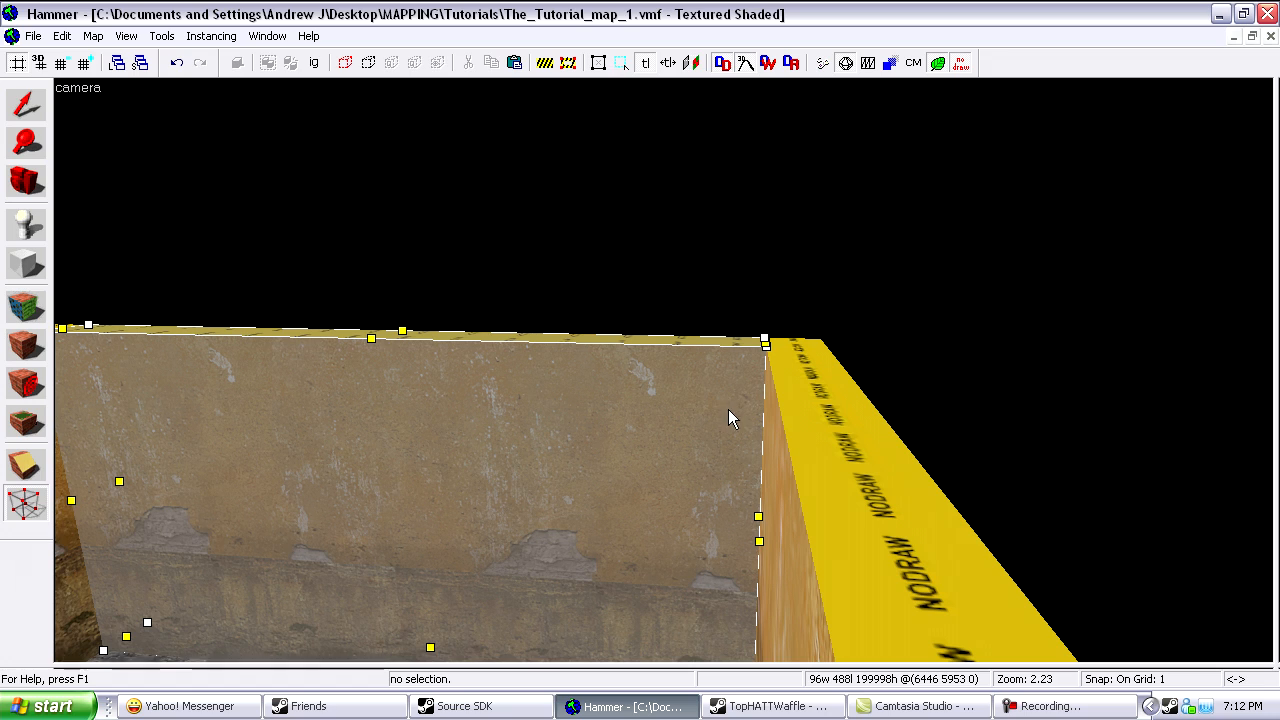
Step: Cycle the Vertex tool's handle display through vertices only, edges only, and both types together
key("z")
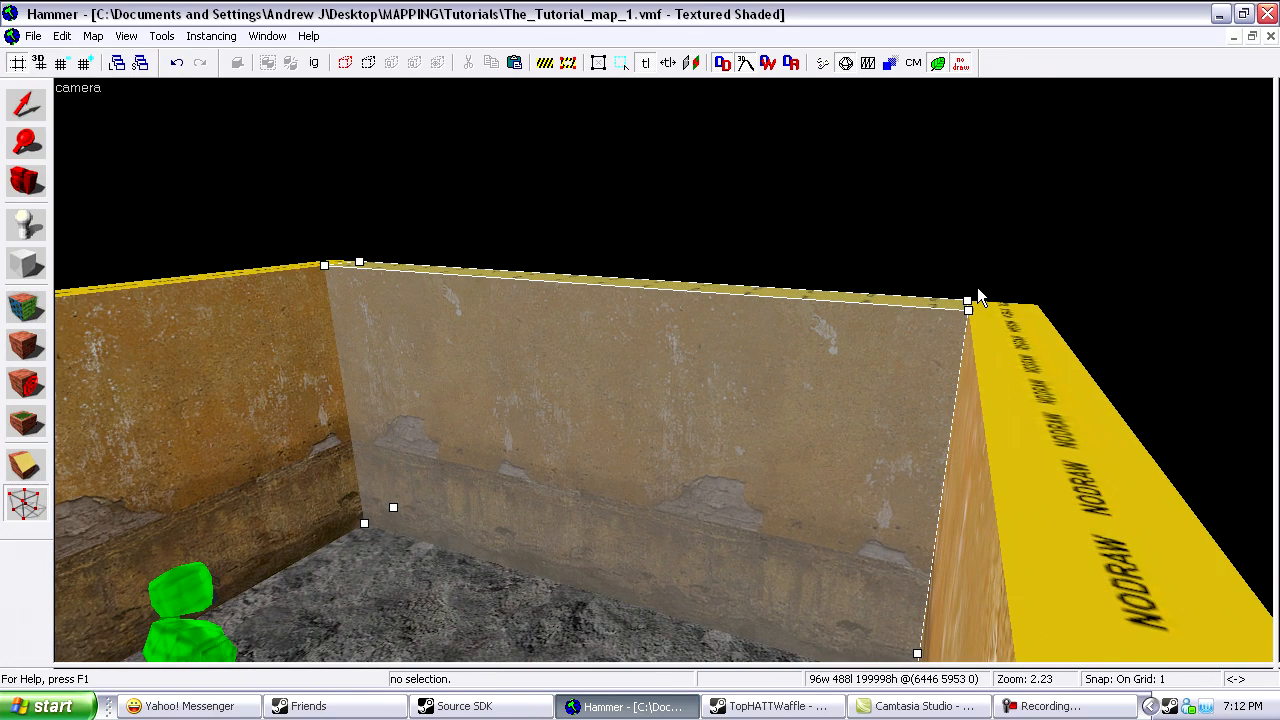
key("shift+v")
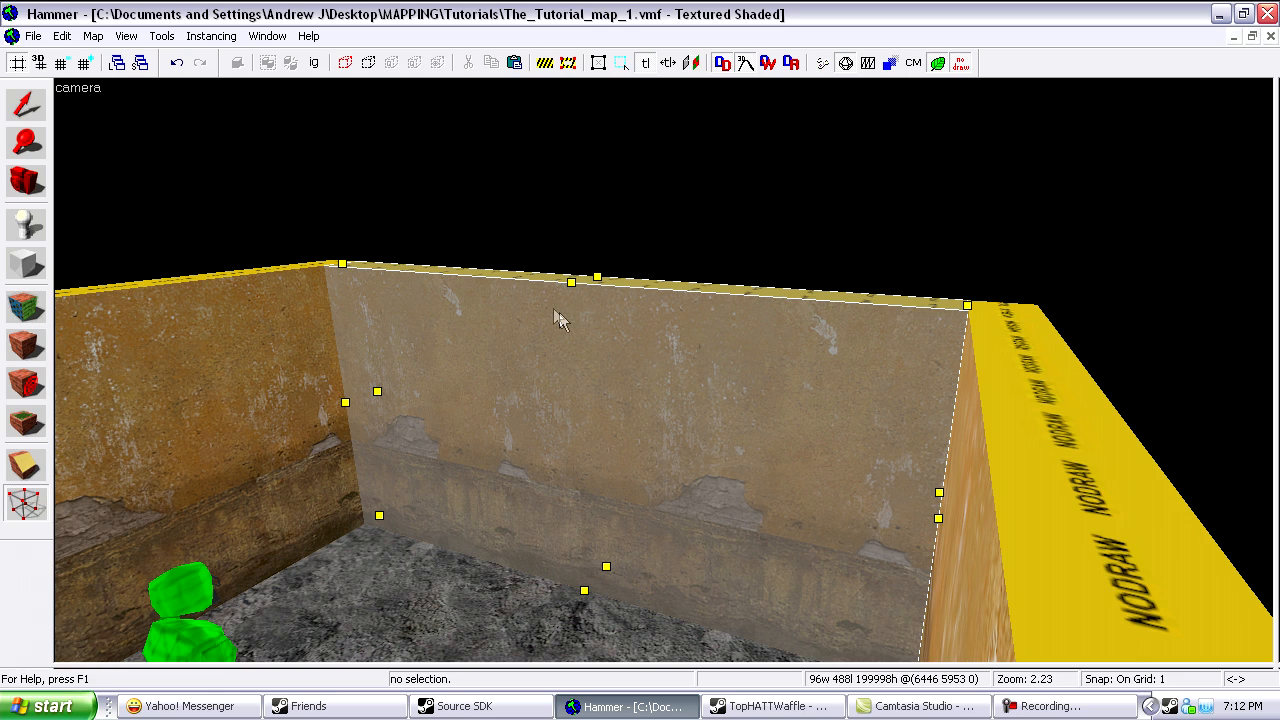
key("shift+v")
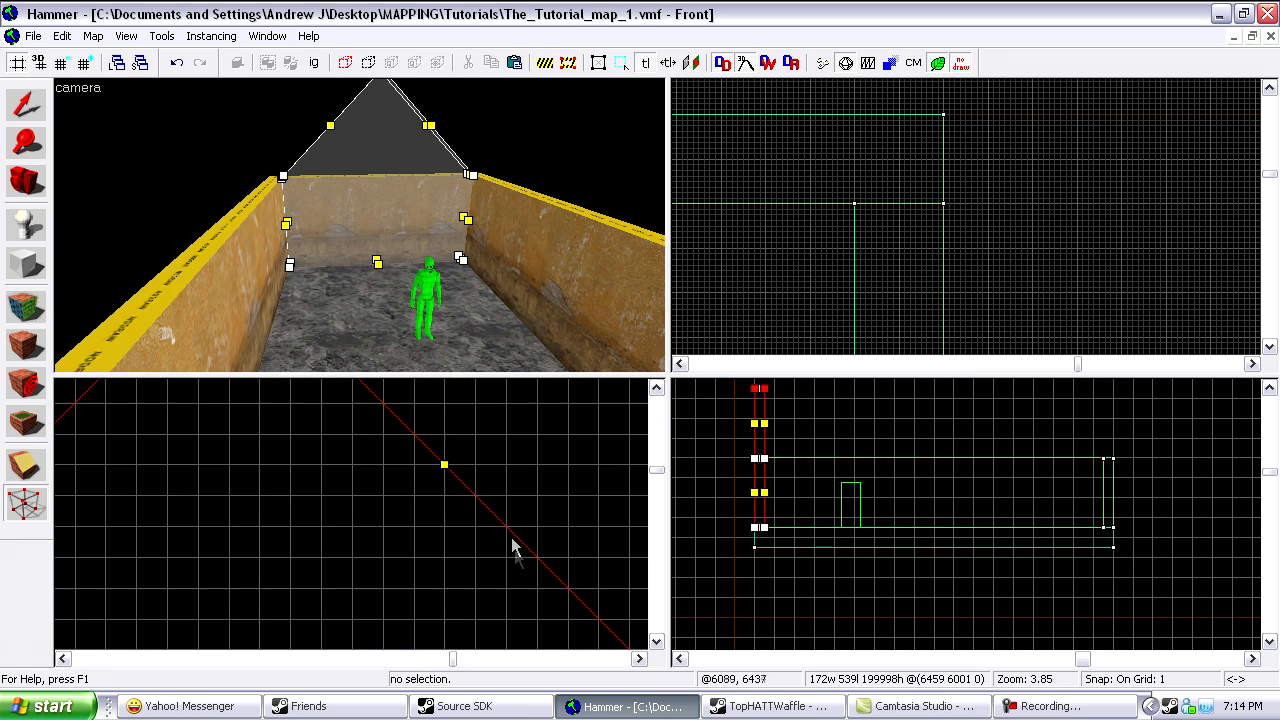
Step: Pull an extra vertex out beside the end wall's gable peak and merge it back into the peak
scroll(423, 520, "down", 7)
left_click_drag(424, 506, 451, 454)
scroll(451, 454, "up", 2)
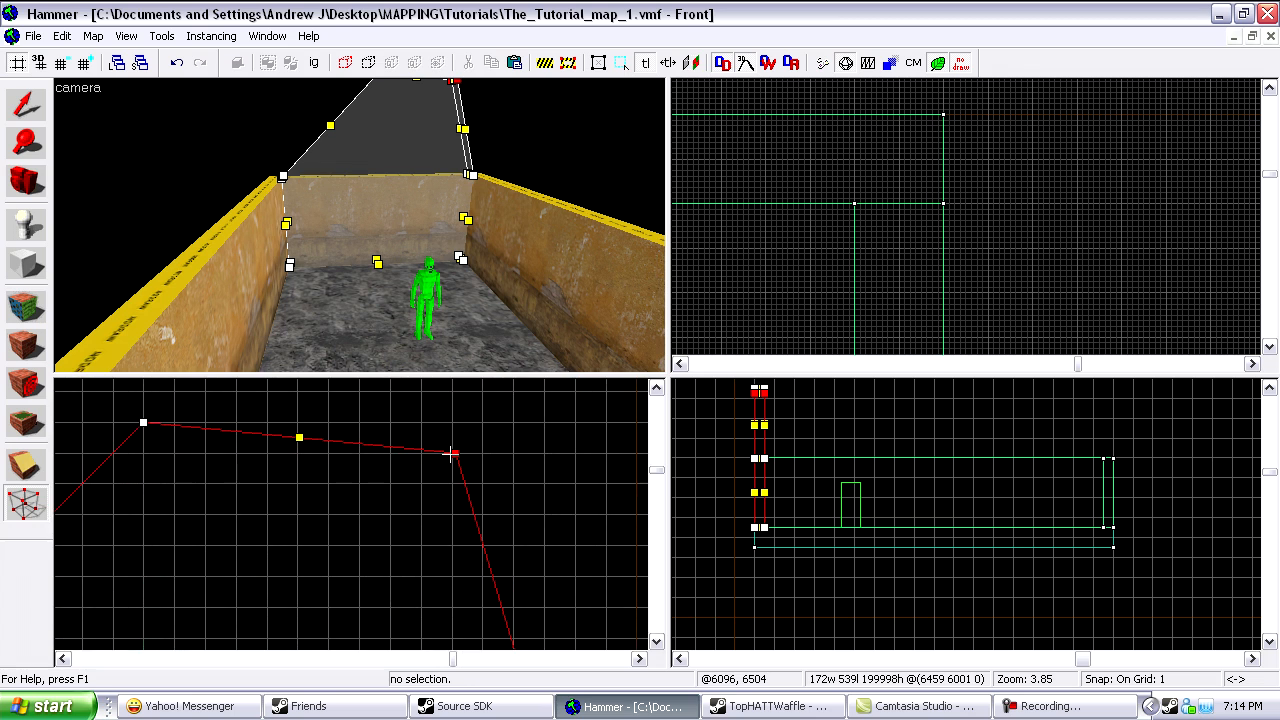
left_click_drag(451, 454, 231, 507)
scroll(355, 428, "up", 5)
scroll(331, 431, "up", 5)
scroll(212, 514, "up", 5)
key("Return")
scroll(462, 496, "down", 14)
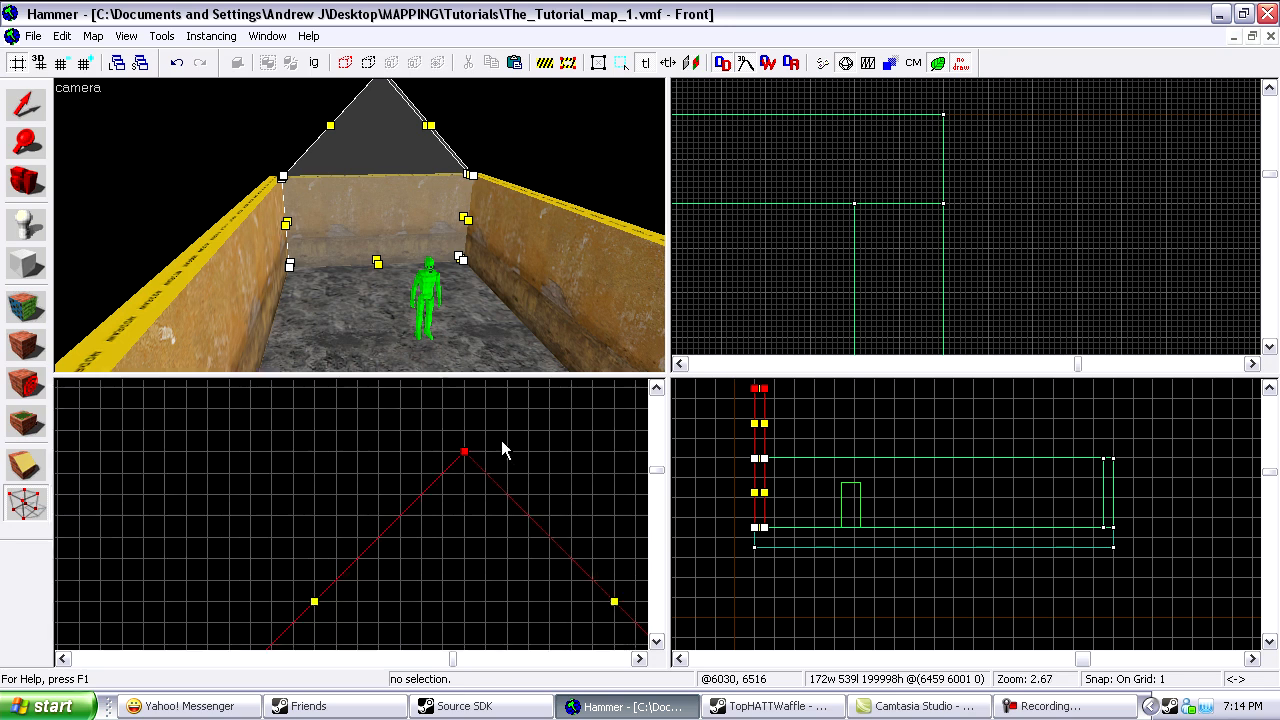
key("shift+s")
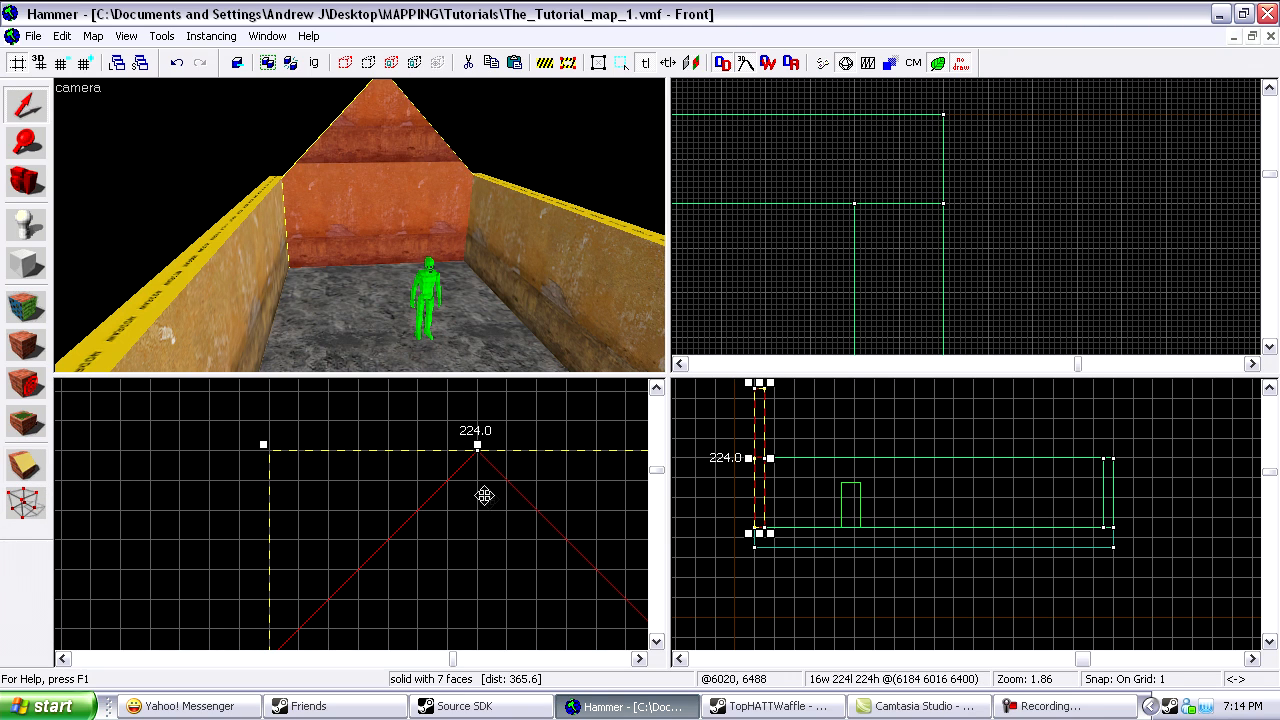
key("shift+x")
left_click_drag(421, 514, 477, 517)
scroll(444, 516, "up", 8)
scroll(207, 515, "down", 4)
key("shift+s")
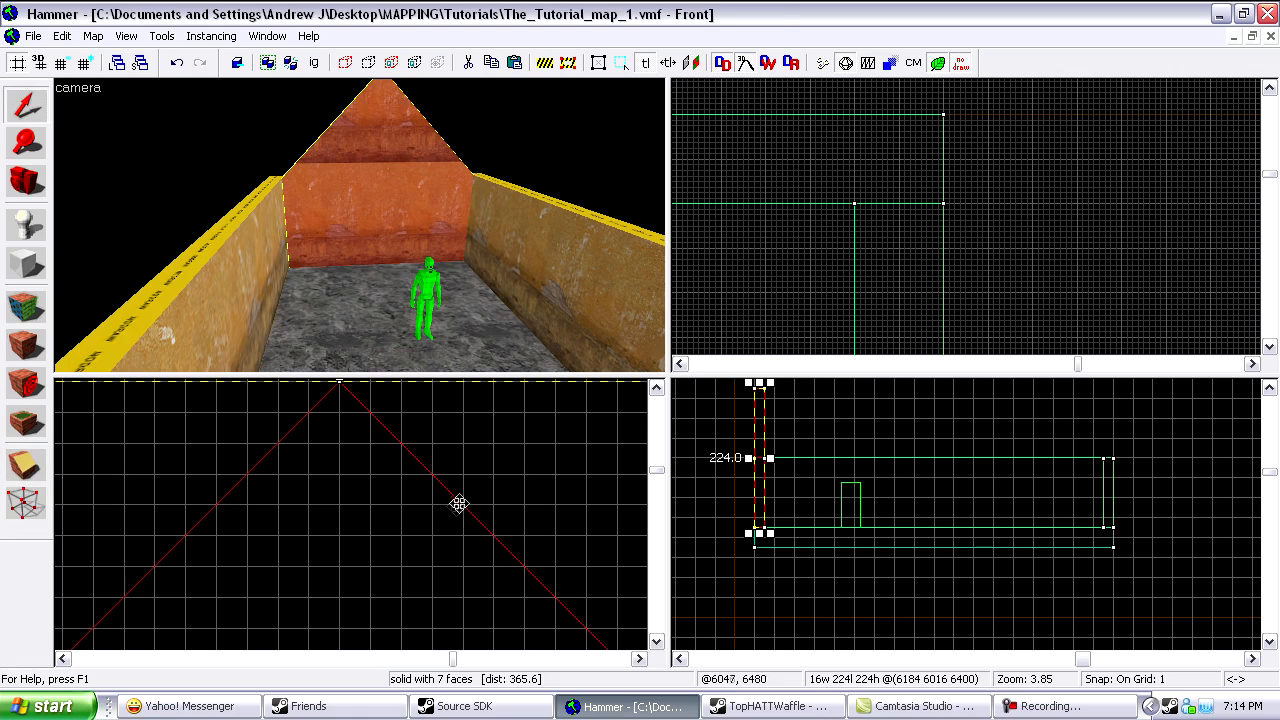
Step: Inspect the gabled end wall from outside and inside the room
scroll(432, 203, "down", 5)
key("z")
key("w")
key("z")
key("z")
key("a")
key("w")
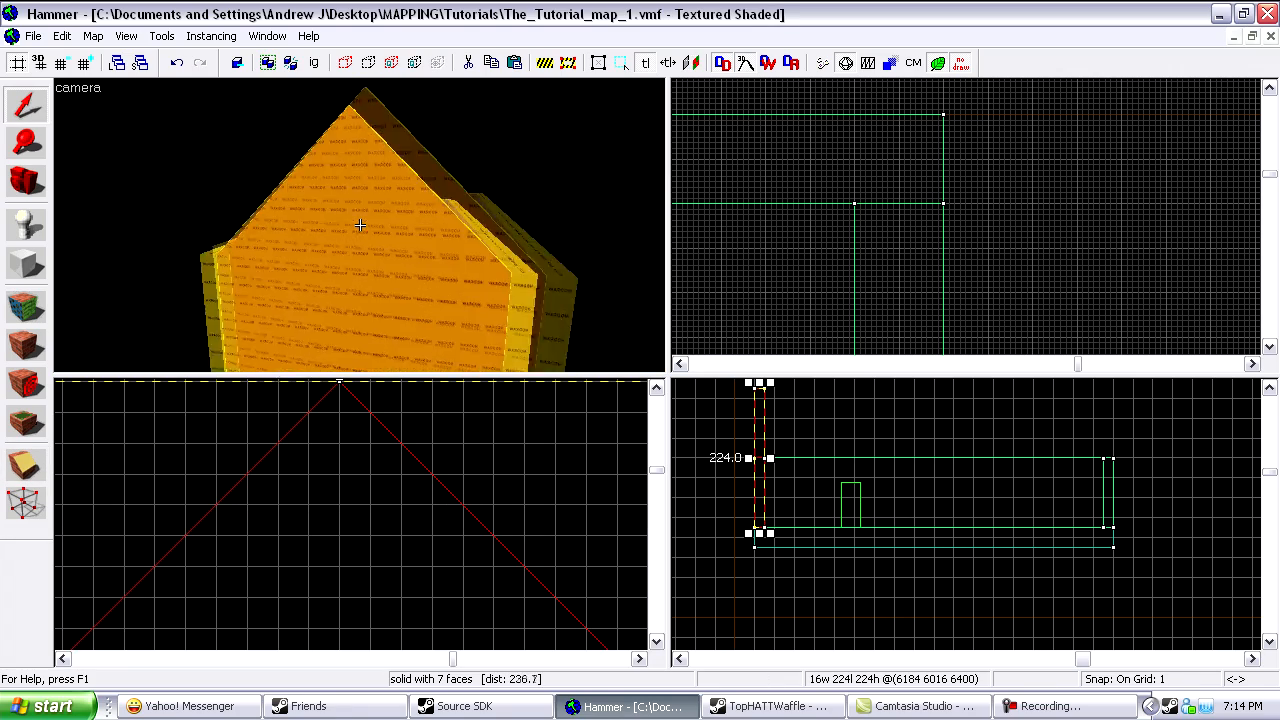
key("w")
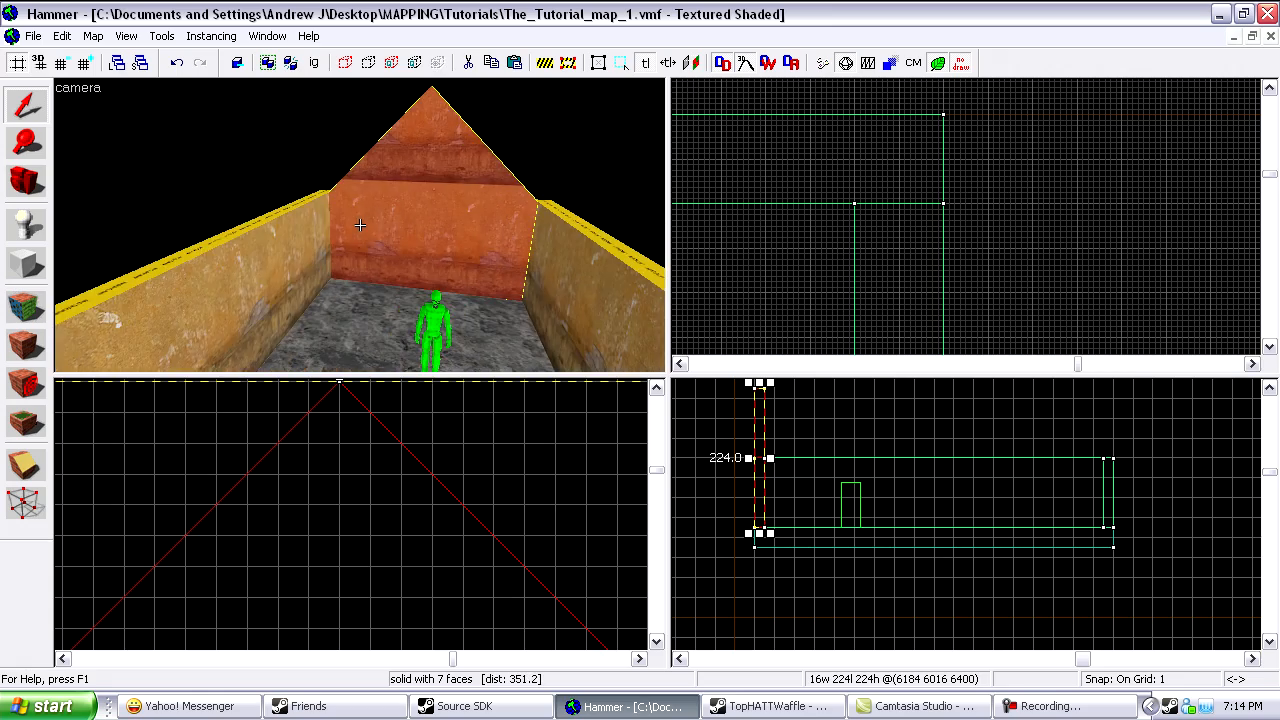
Step: Split the opposite end wall's top edge and raise the new midpoint vertices to form a gable 224 units high
key("z")
left_click(367, 267)
scroll(382, 521, "down", 8)
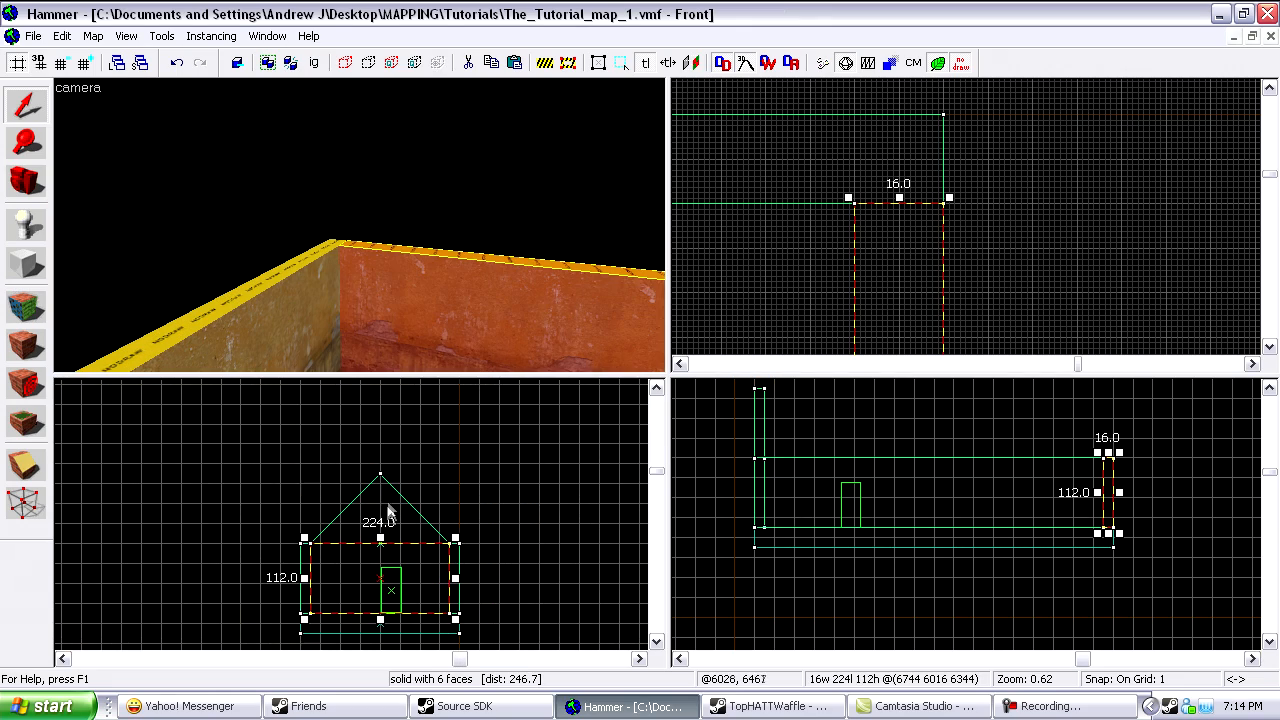
key("shift+v")
left_click_drag(380, 543, 380, 473)
scroll(380, 473, "up", 11)
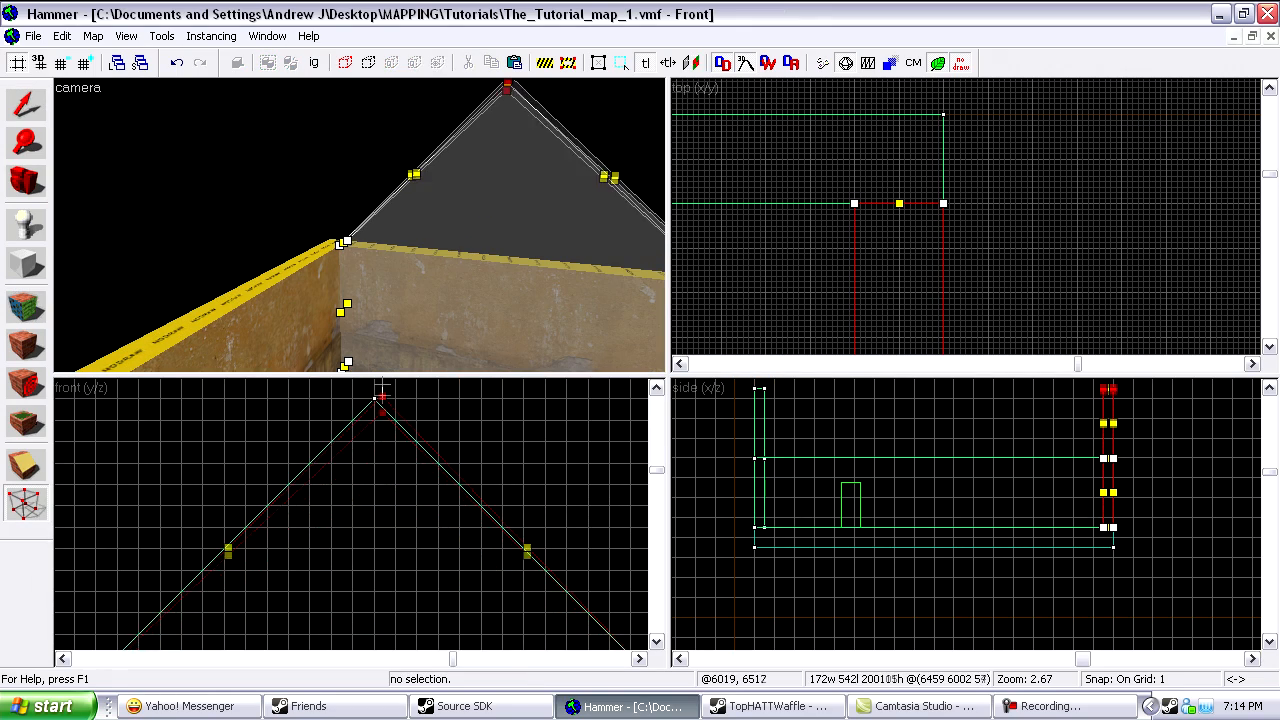
key("z")
key("s")
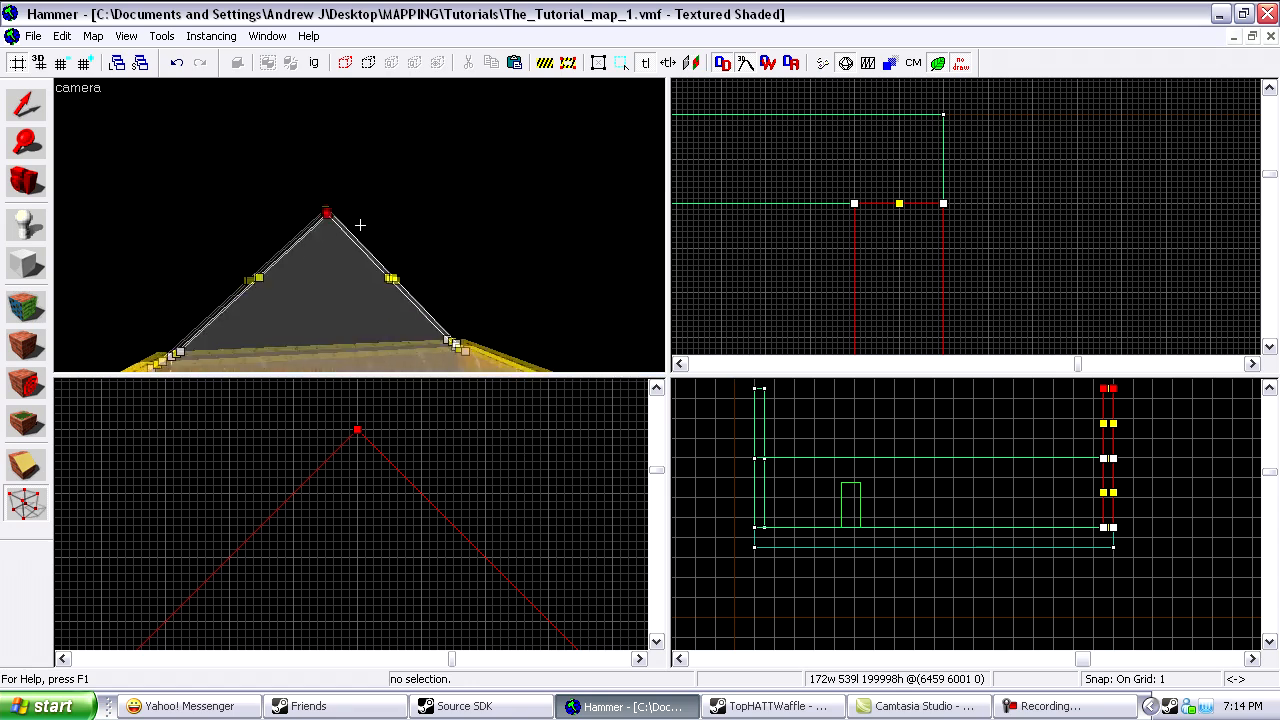
key("z")
key("shift+s")
Step: Clip the new gabled wall horizontally at the side walls' top, keeping the triangle and the lower wall as separate brushes
key("z")
key("w")
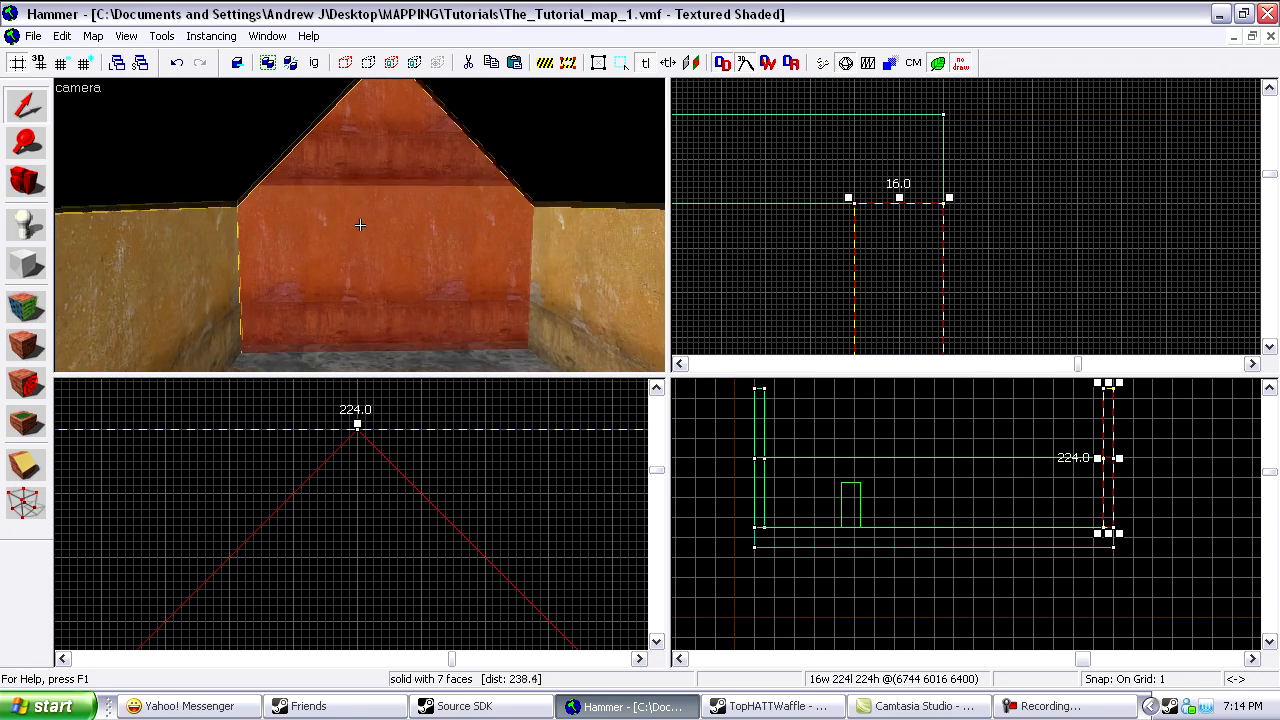
key("z")
scroll(392, 496, "down", 7)
key("z")
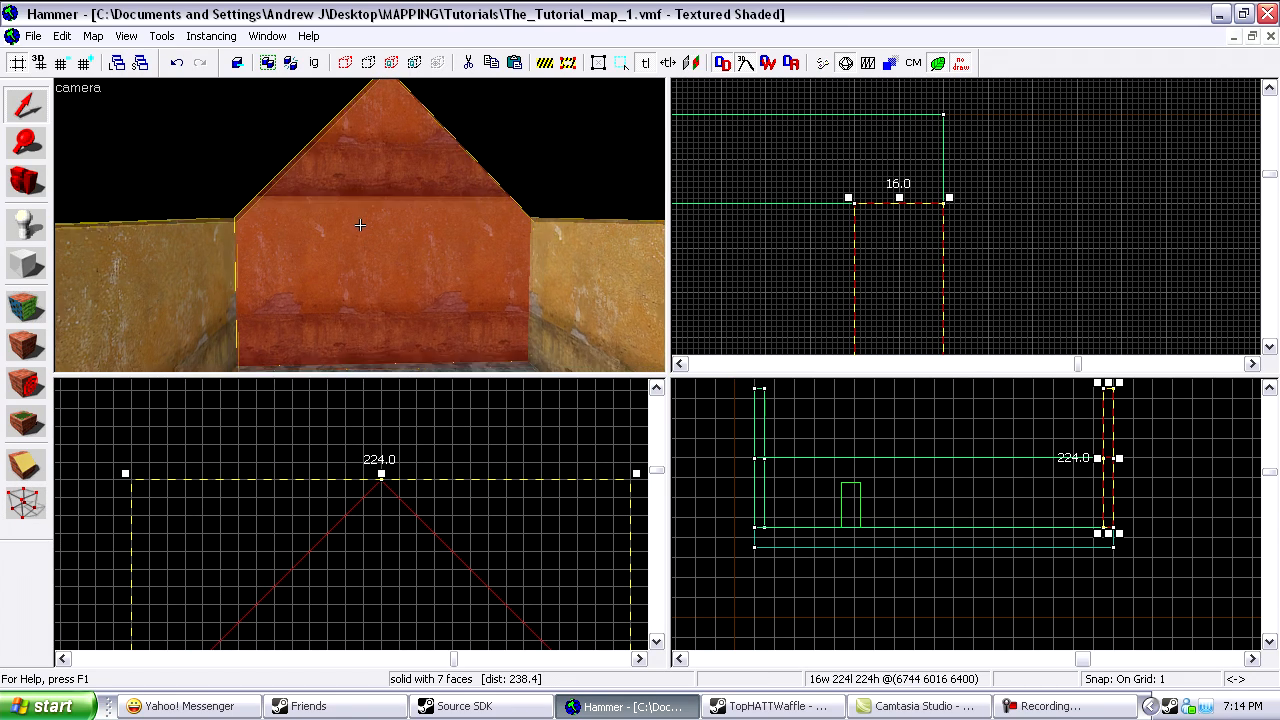
key("z")
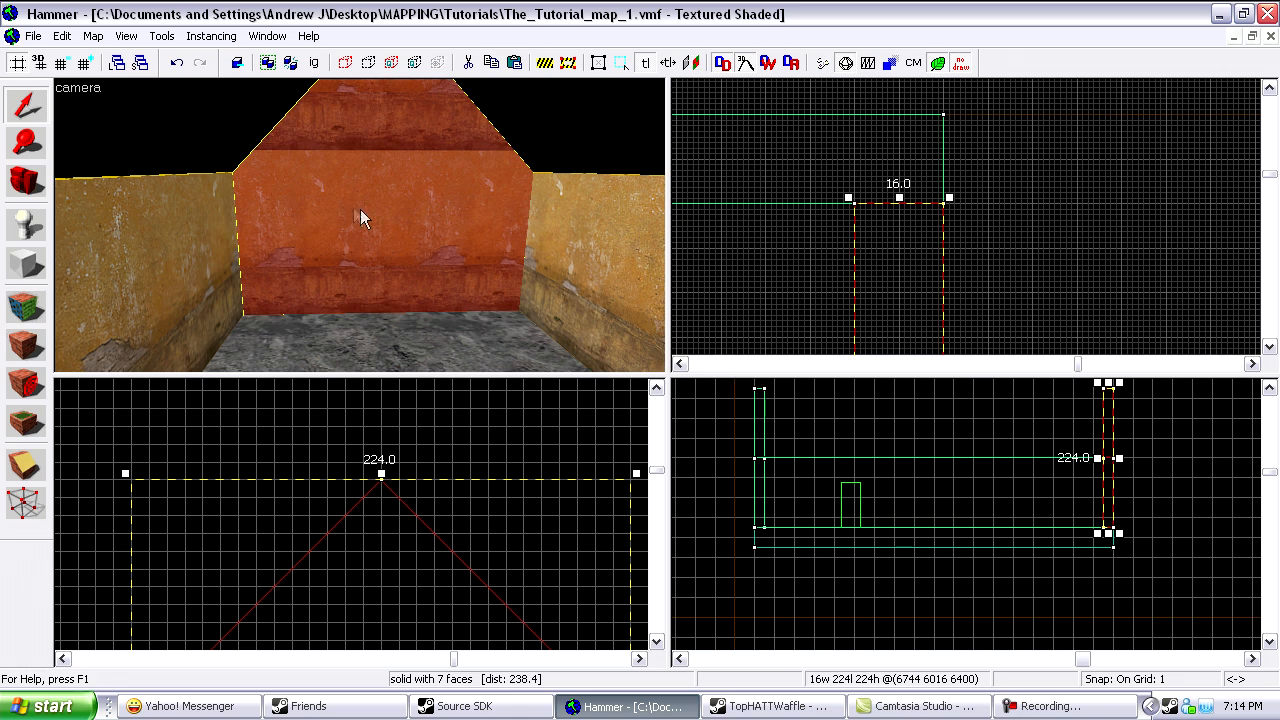
scroll(327, 455, "down", 6)
scroll(254, 551, "up", 14)
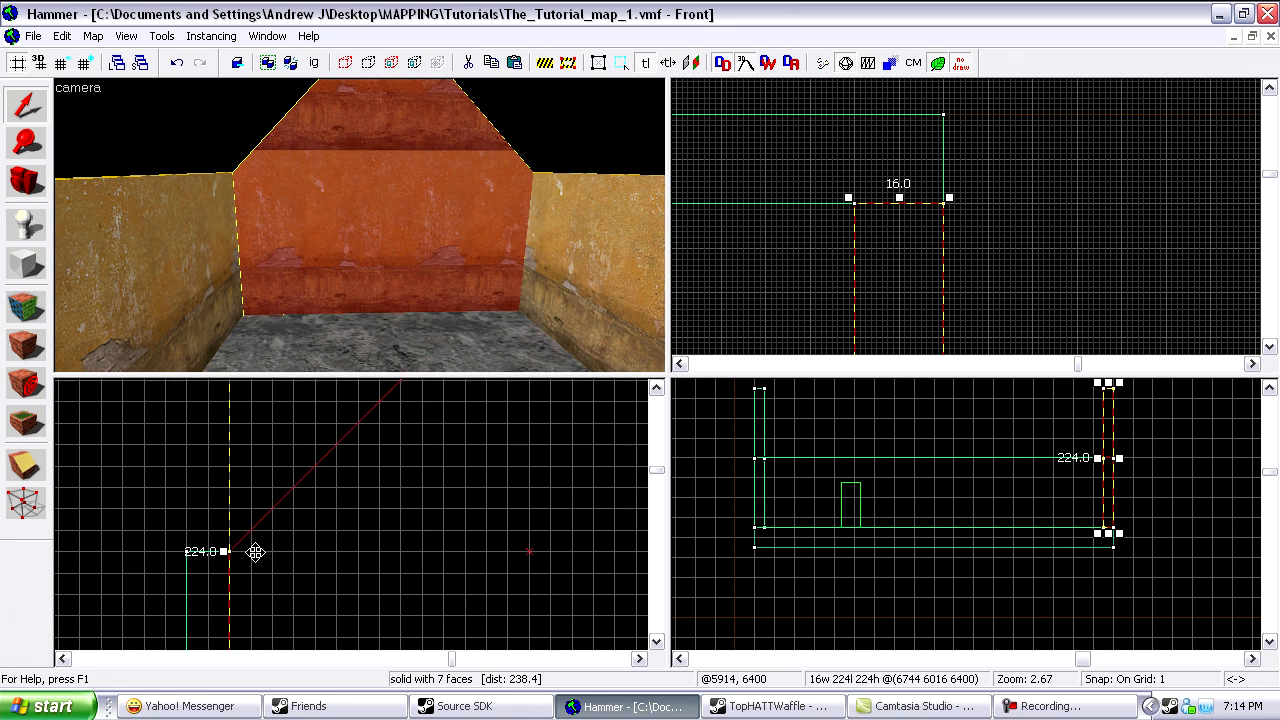
key("shift+x")
left_click_drag(238, 576, 264, 577)
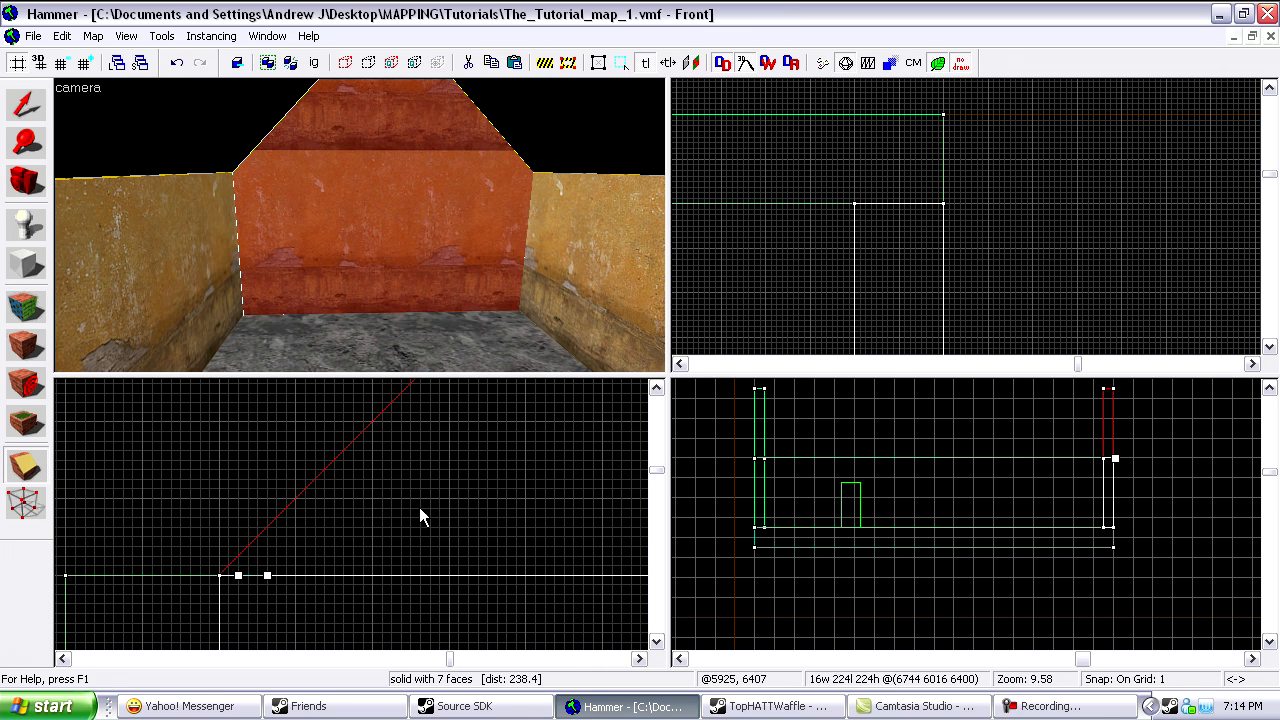
key("Return")
key("shift+s")
Step: Select the triangular gable's inner face for texture editing and browse for another material
key("z")
key("s")
key("z")
key("shift+a")
left_click(349, 182)
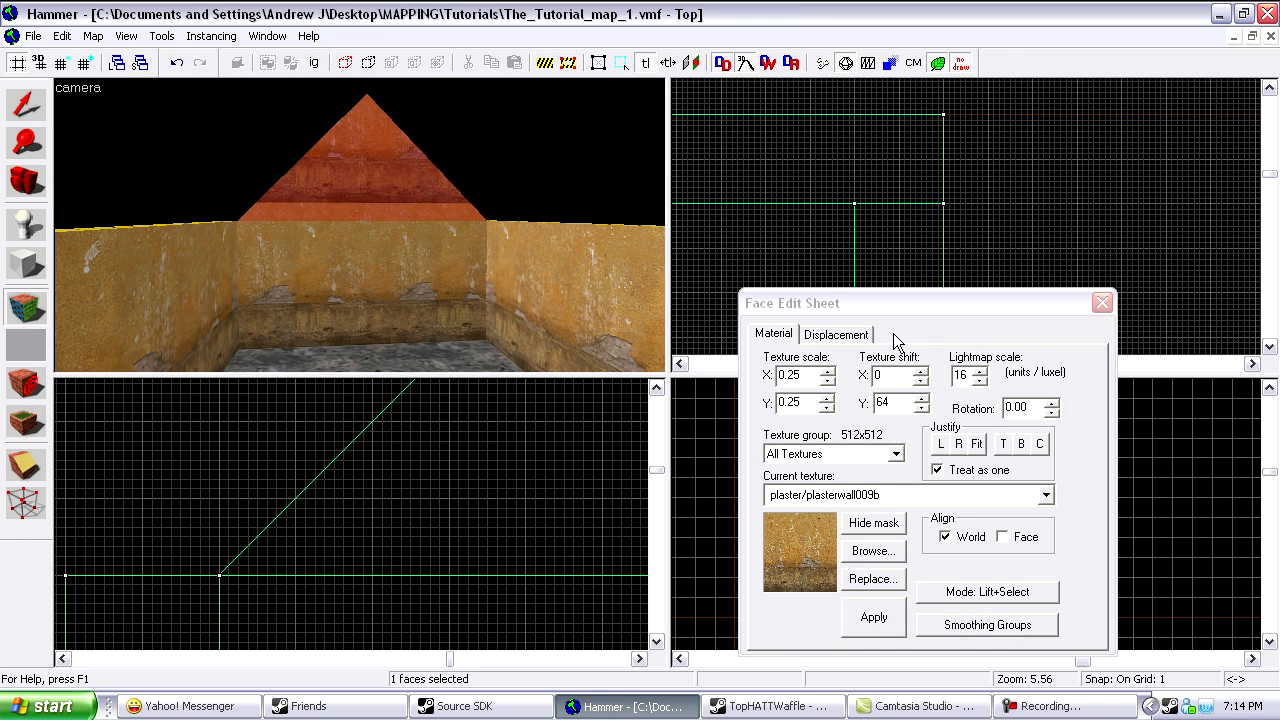
left_click(872, 551)
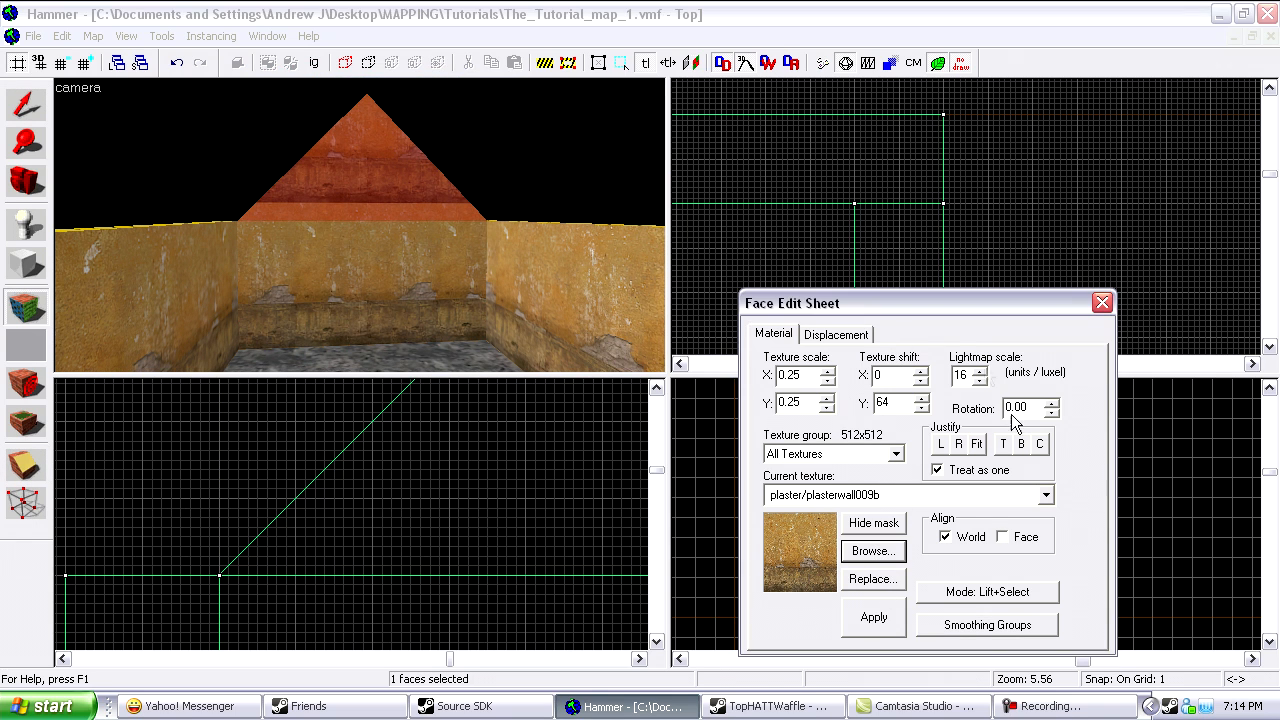
Step: Locate plaster/plasterwall009b through the used textures, and apply the neighbouring plaster/plasterwall009 to the gable face
key("BackSpace")
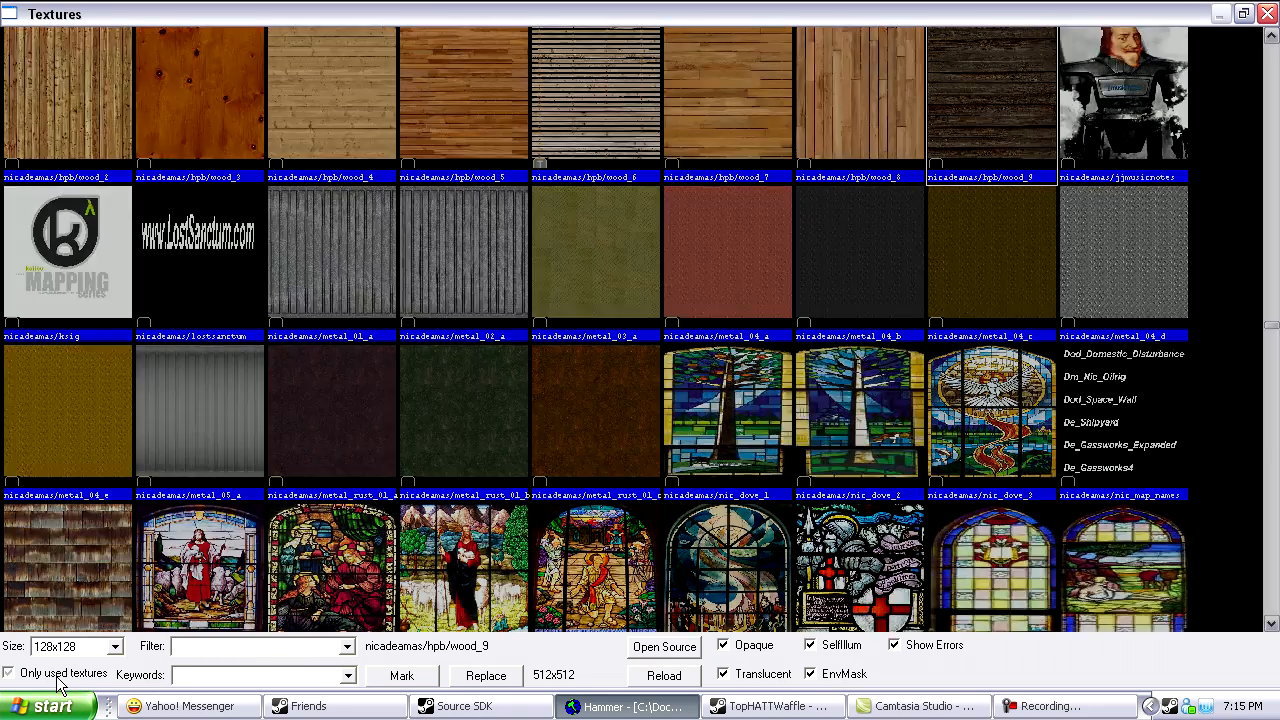
left_click(57, 676)
left_click(252, 112)
left_click(57, 676)
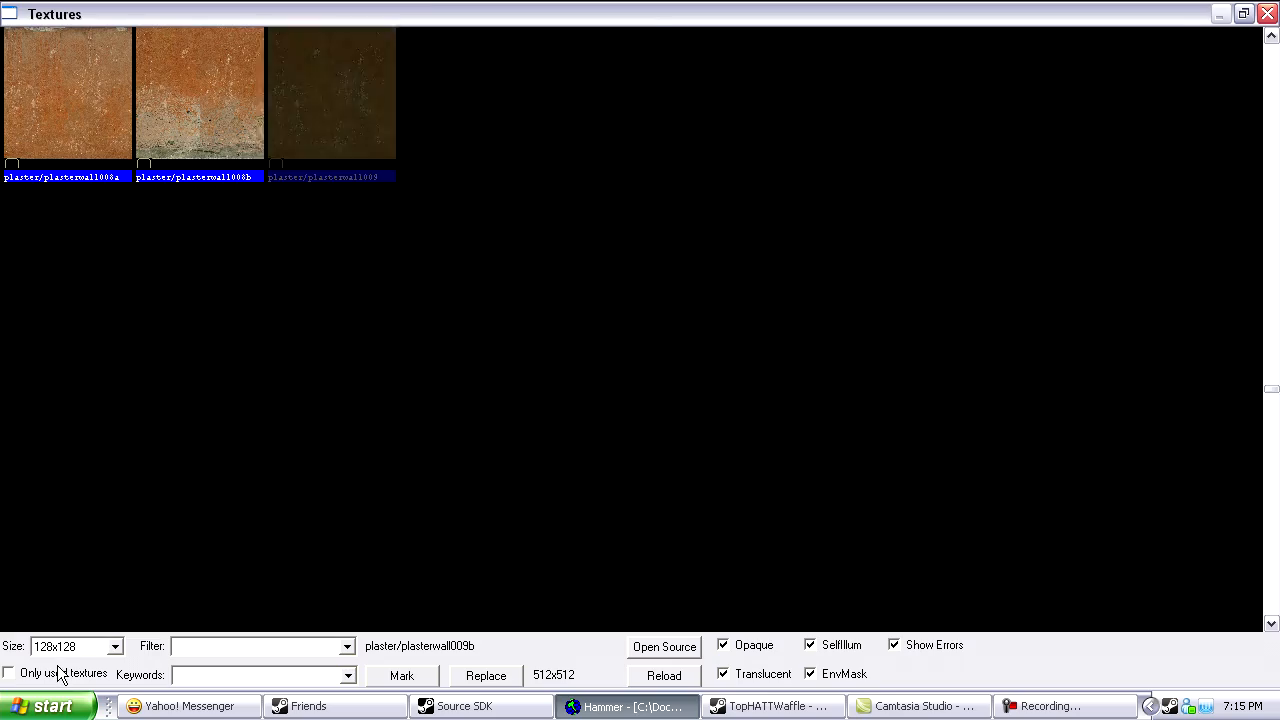
left_click(360, 92)
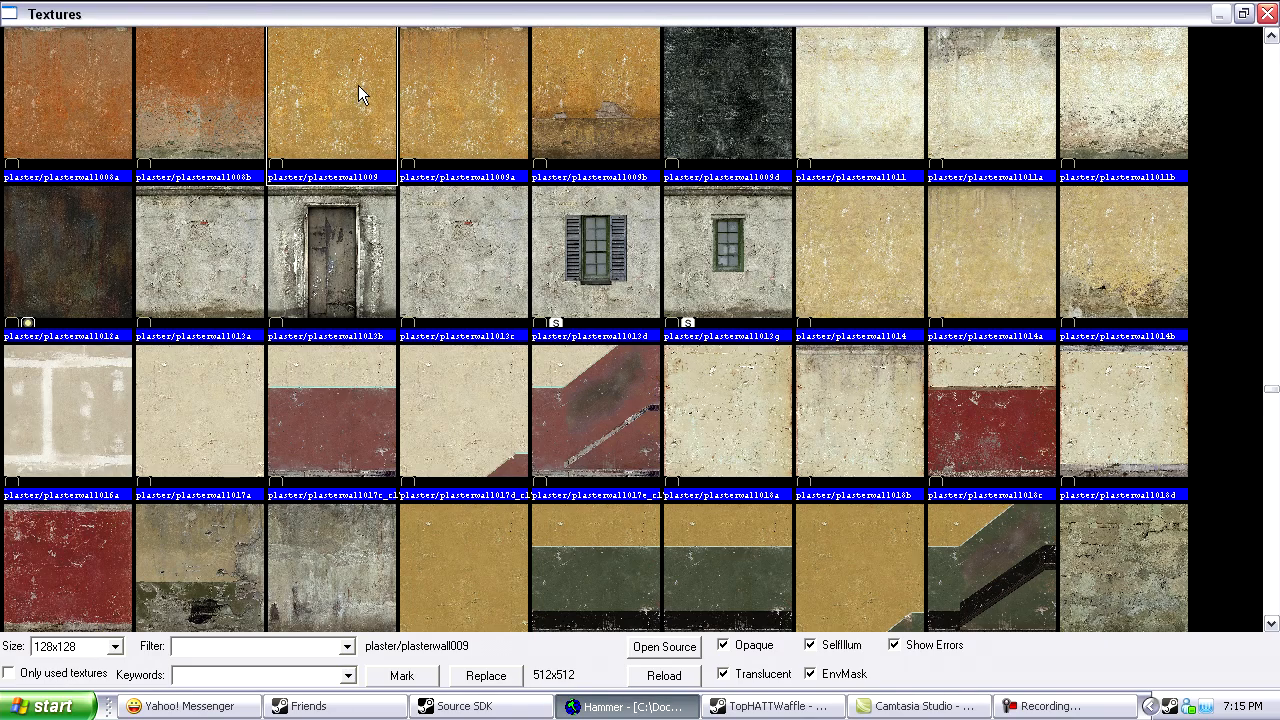
double_click(369, 103)
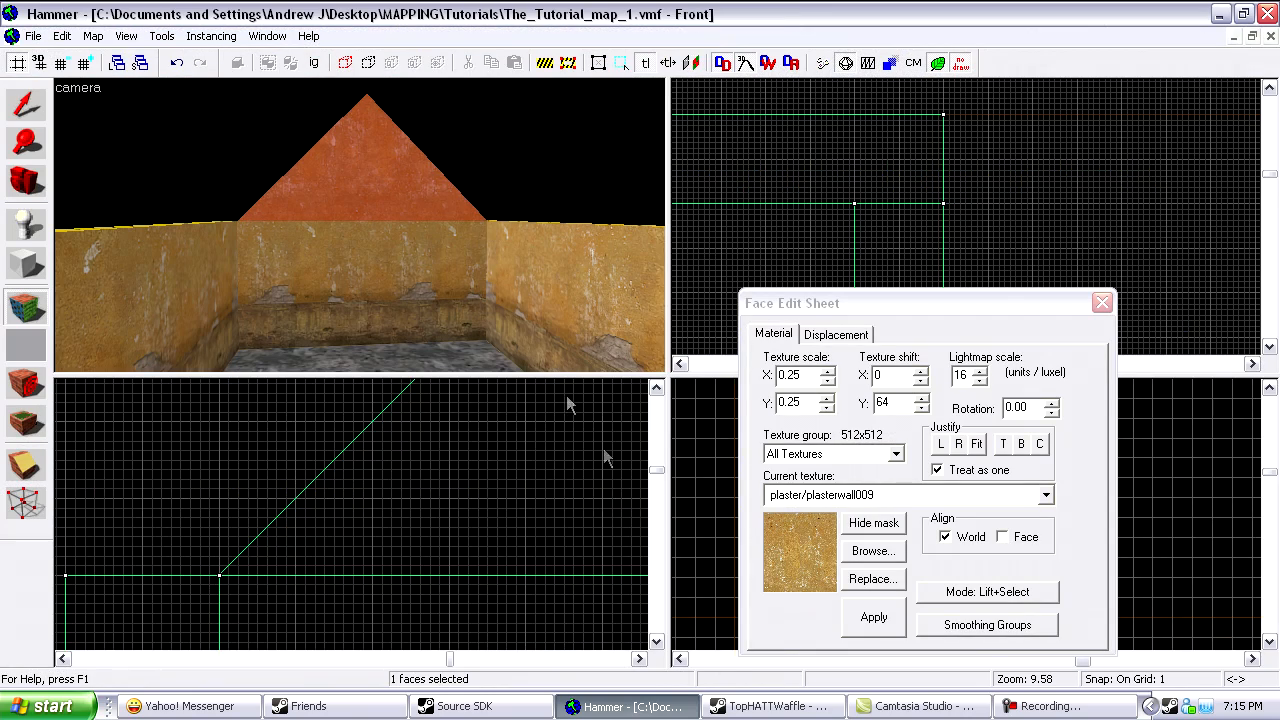
Step: Examine the retextured gable face and its join with the lower wall from several angles
key("z")
key("w")
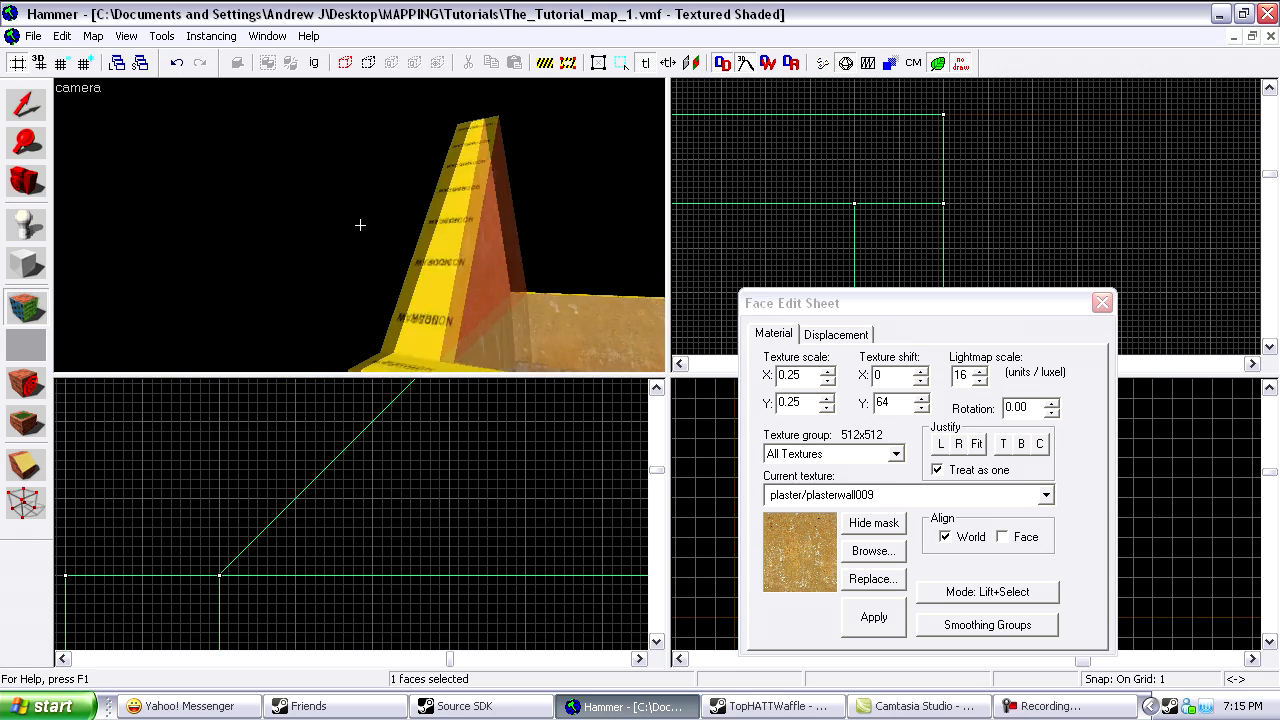
key("w")
key("z")
key("z")
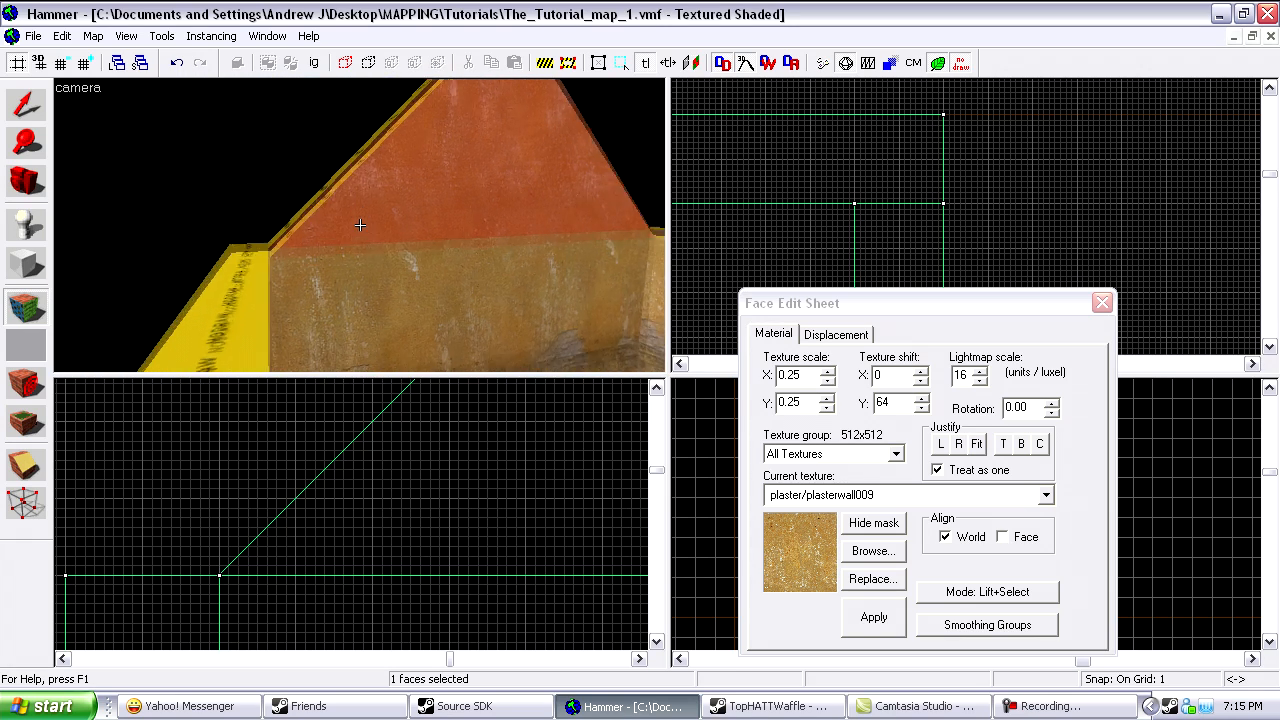
key("z")
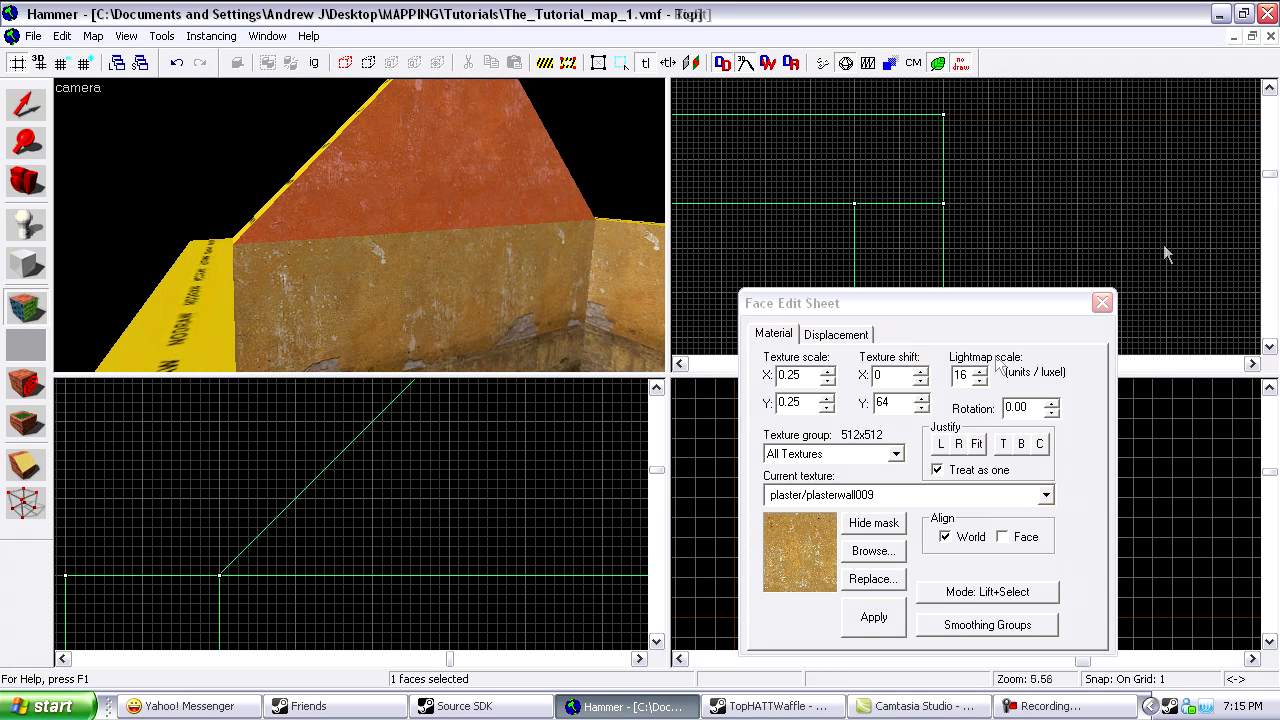
key("z")
key("s")
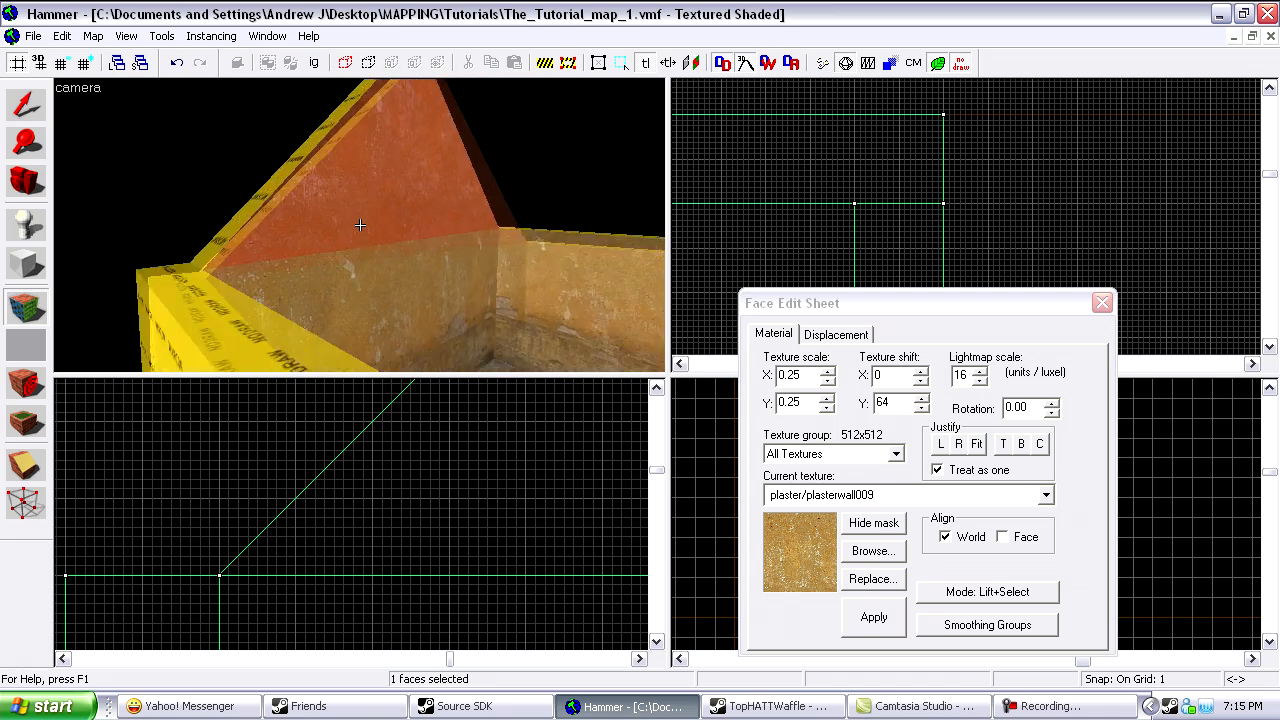
key("z")
Step: Close the Face Edit Sheet and reposition the floating Textures window
left_click(1102, 302)
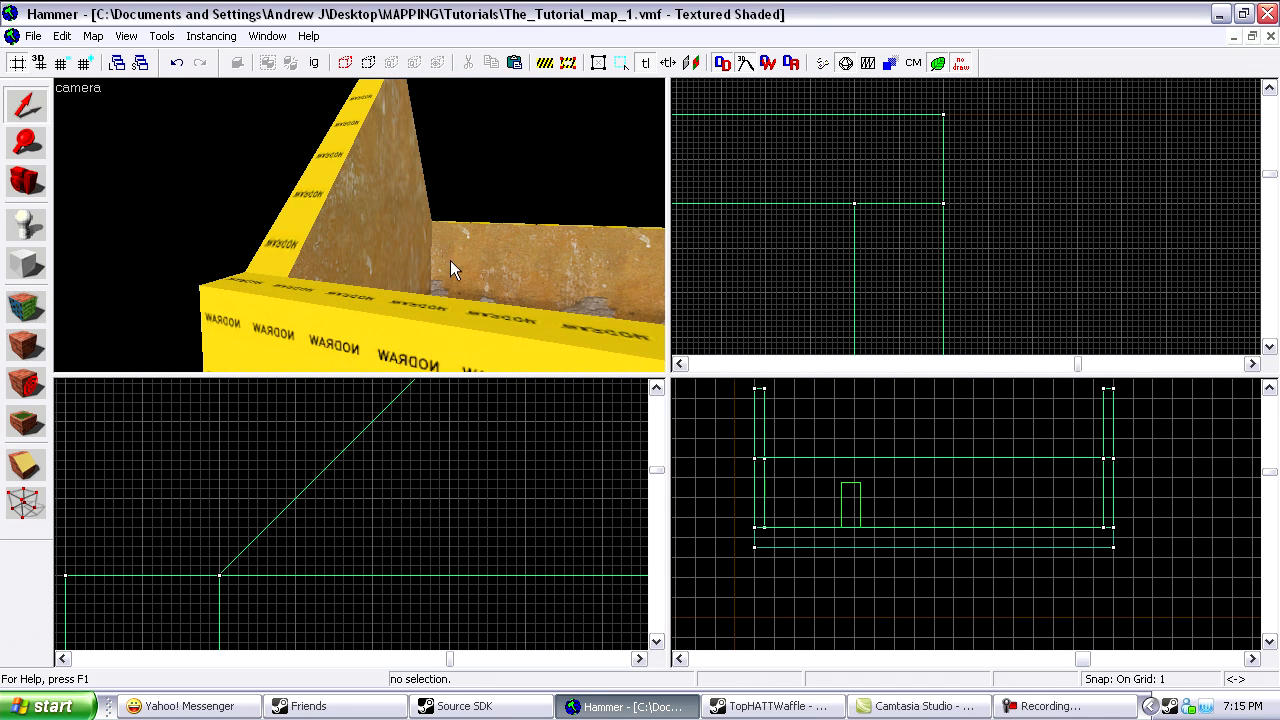
left_click_drag(664, 388, 634, 388)
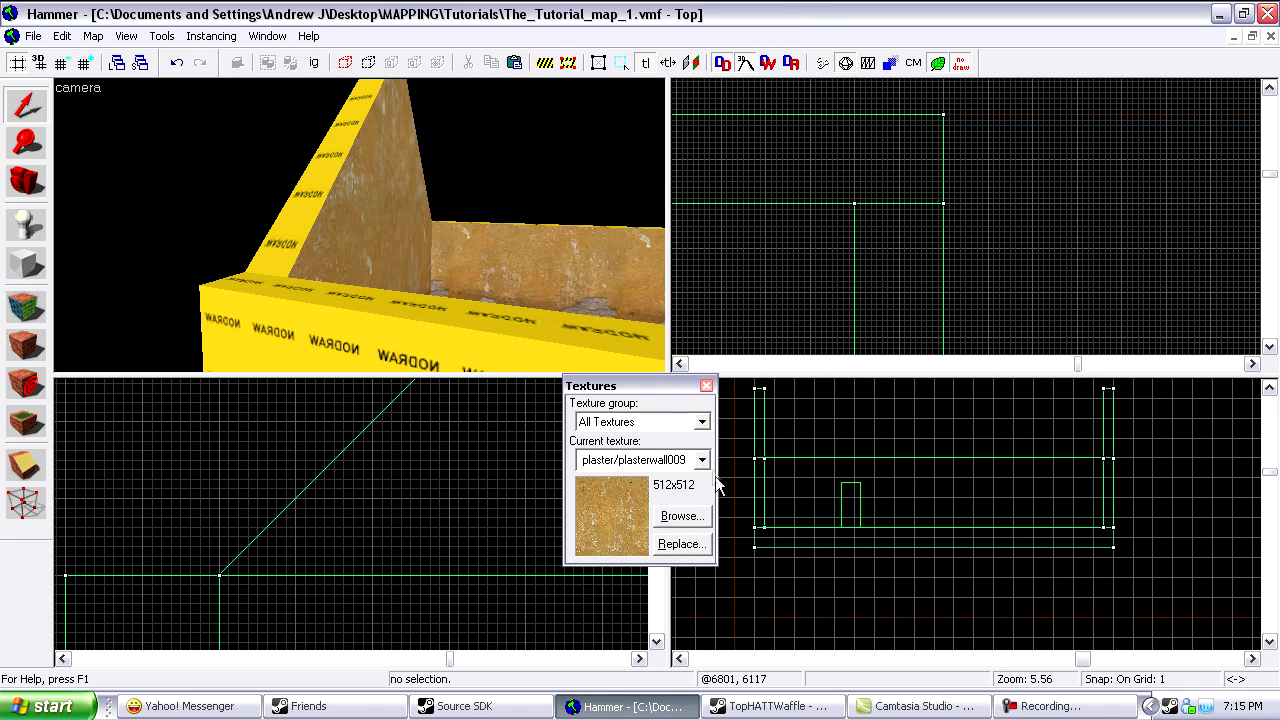
Step: Close the Face Edit Sheet and select the undivided gabled end wall nearest the player start
key("shift+a")
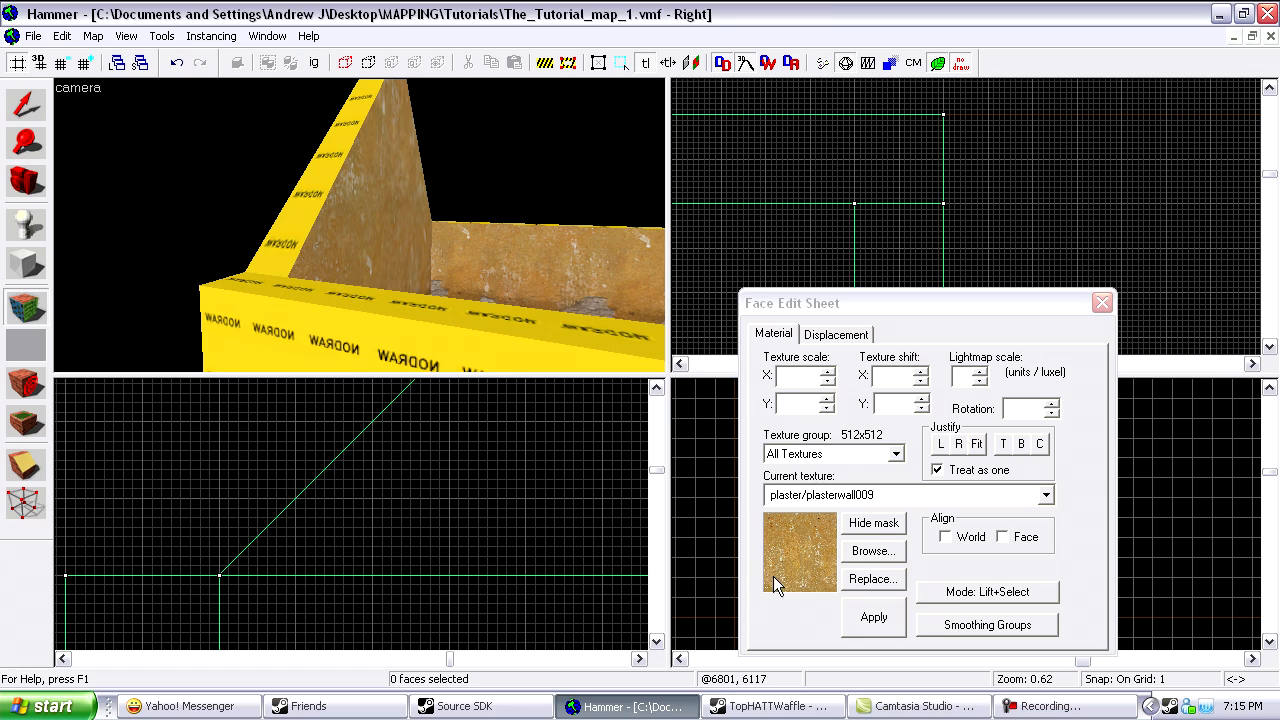
left_click(1102, 302)
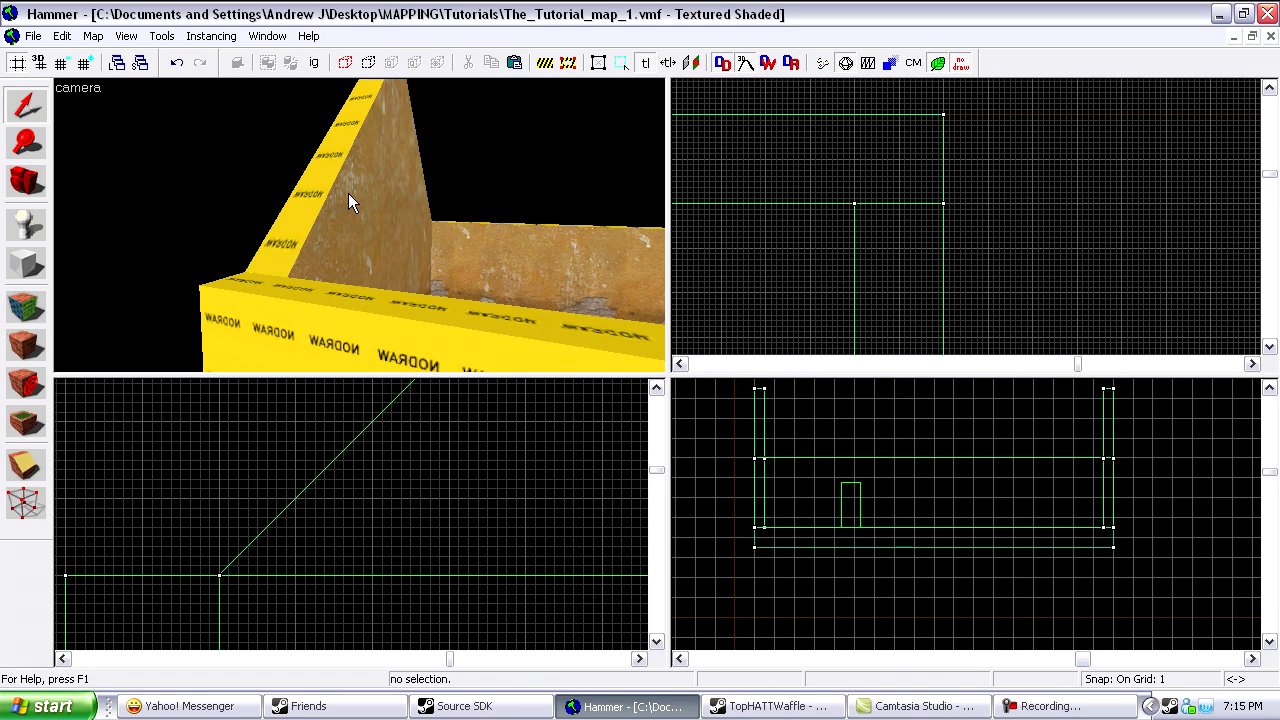
left_click(349, 206)
key("shift+z")
key("z")
key("s")
key("w")
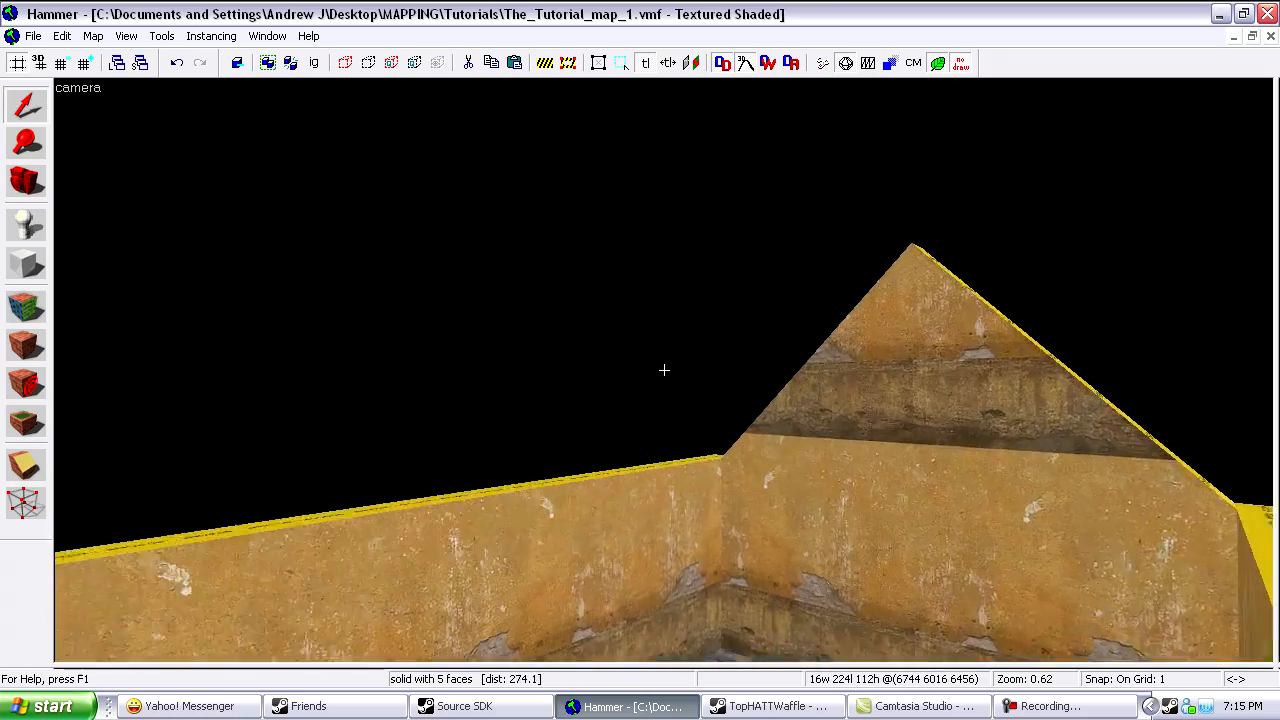
key("d")
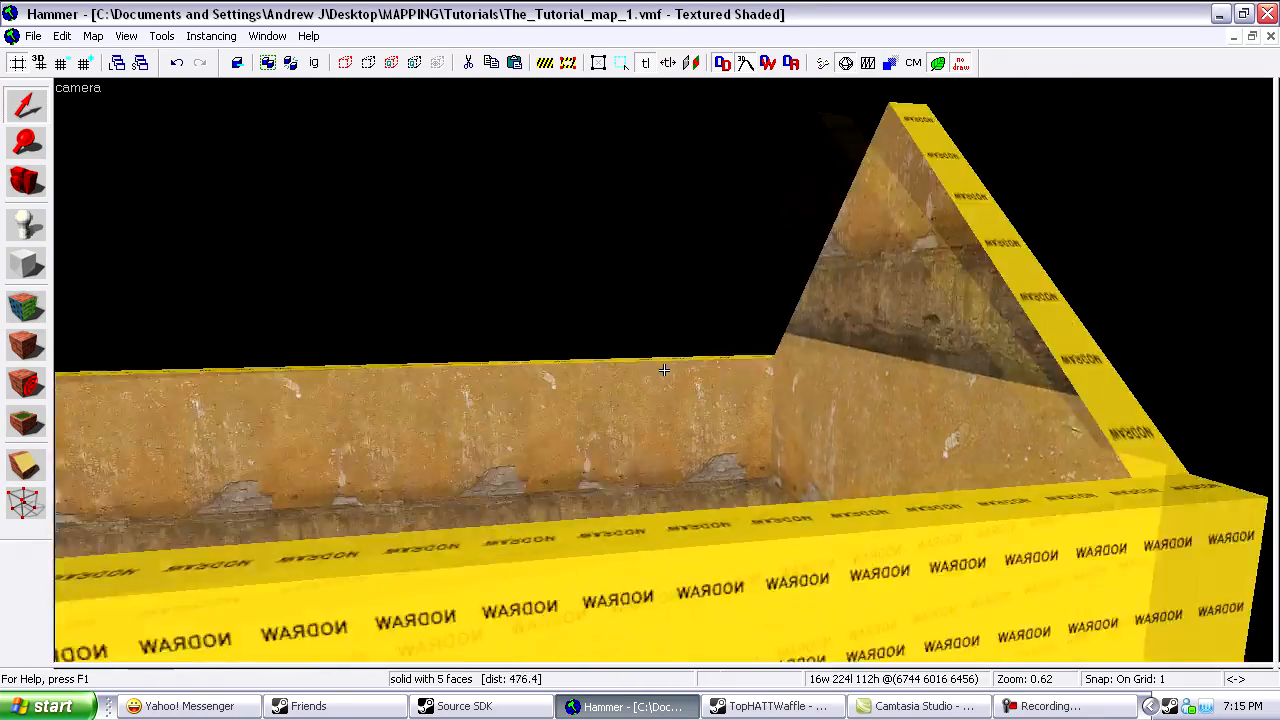
key("z")
left_click(672, 379)
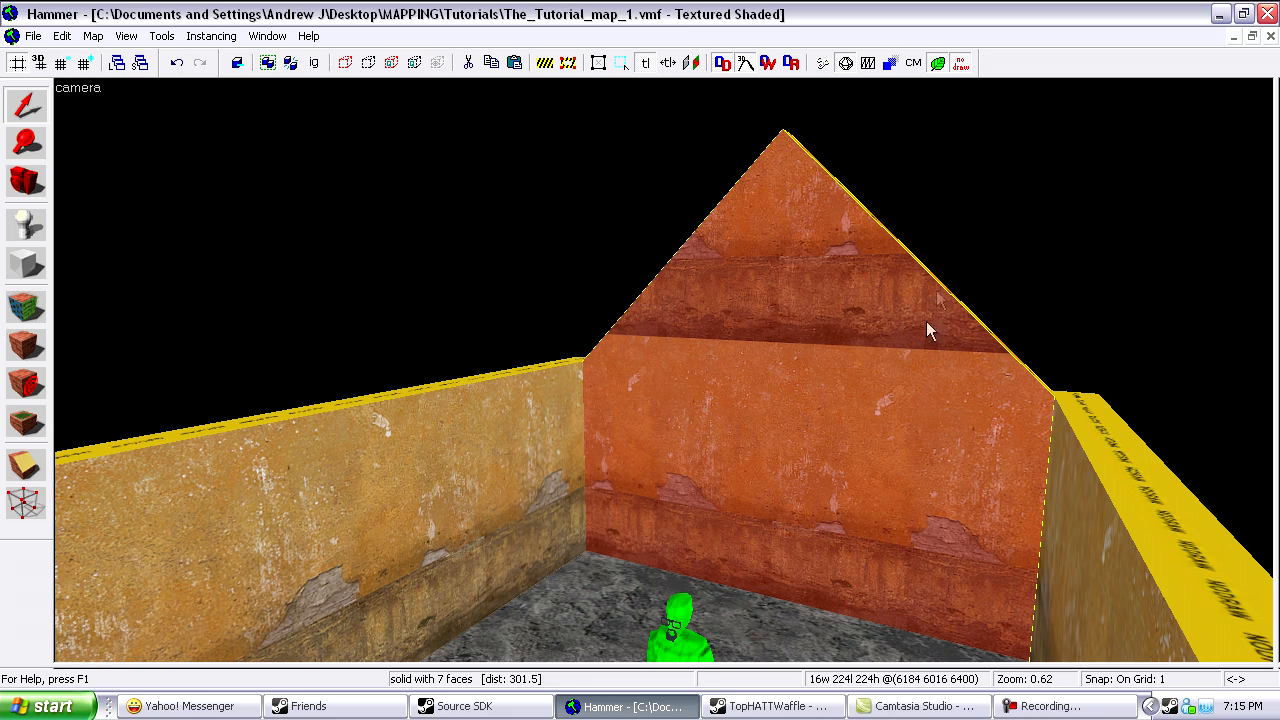
Step: Clip the selected end wall horizontally 96 units above the floor, keeping both the upper and lower pieces
key("shift+z")
scroll(450, 488, "down", 8)
scroll(420, 480, "down", 5)
scroll(445, 495, "up", 7)
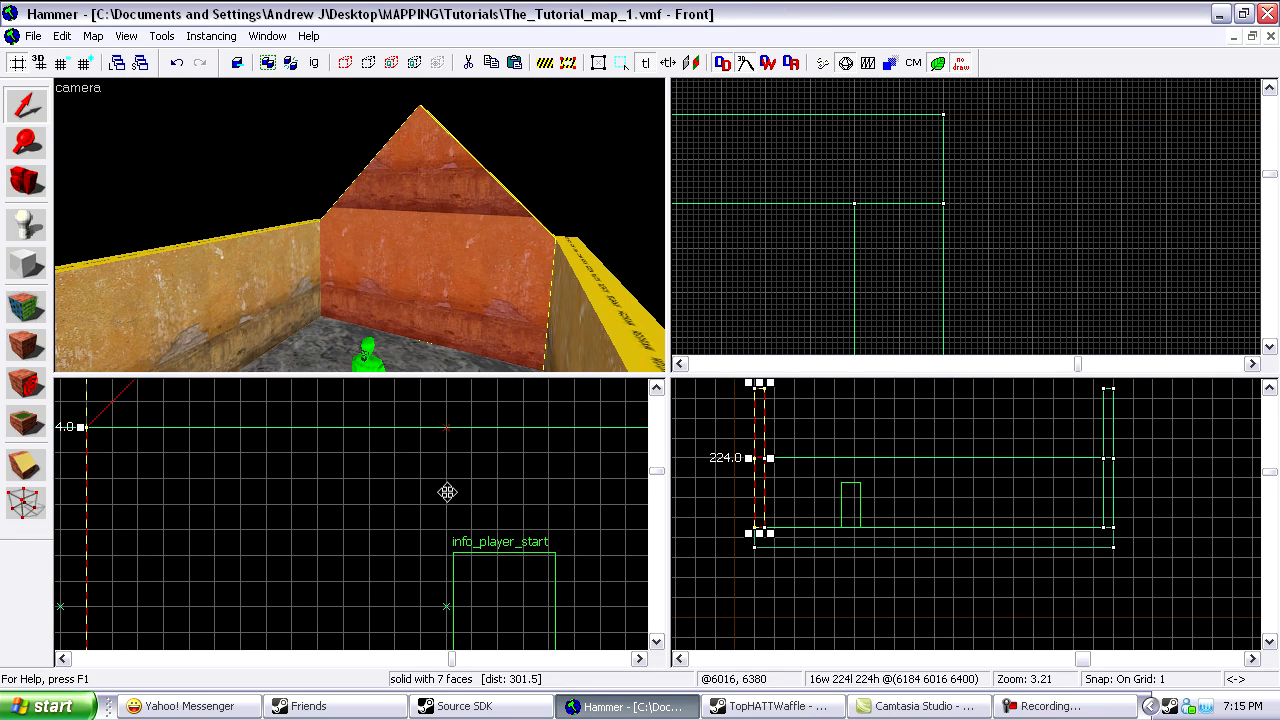
key("shift+x")
scroll(440, 494, "up", 5)
left_click_drag(396, 444, 428, 444)
scroll(433, 495, "down", 1)
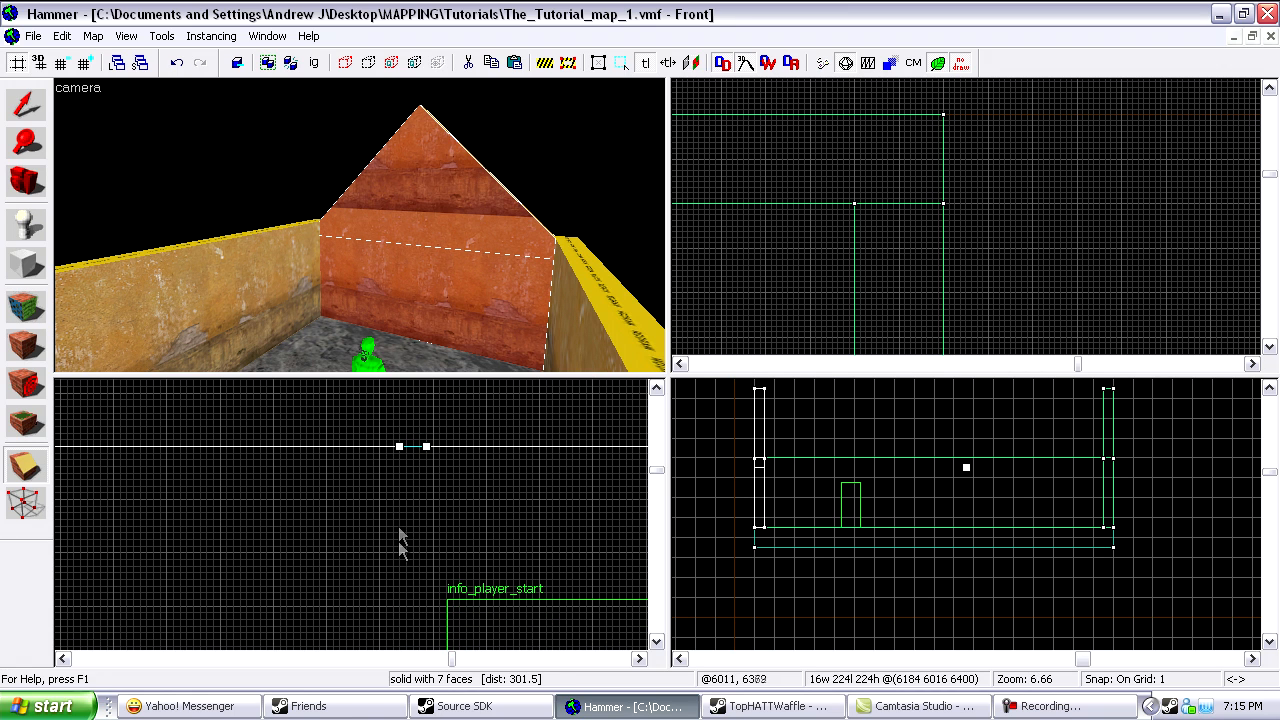
scroll(405, 550, "down", 7)
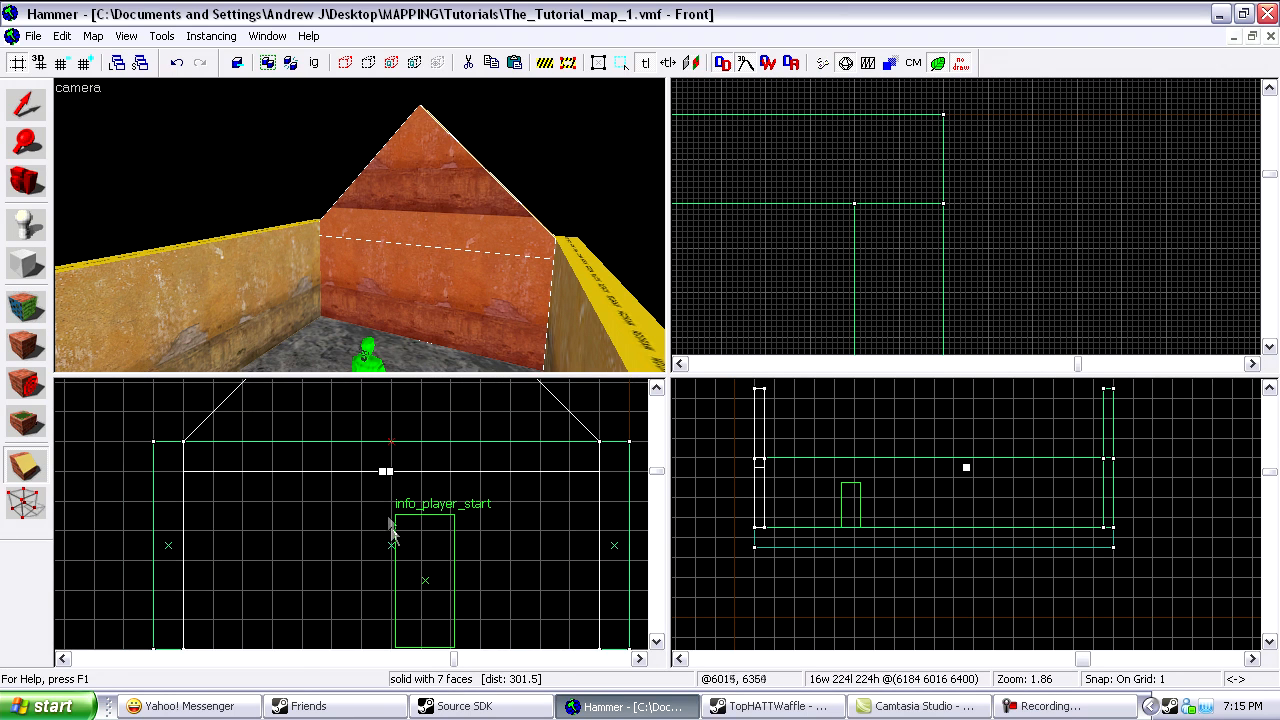
scroll(380, 512, "up", 6)
scroll(399, 460, "down", 6)
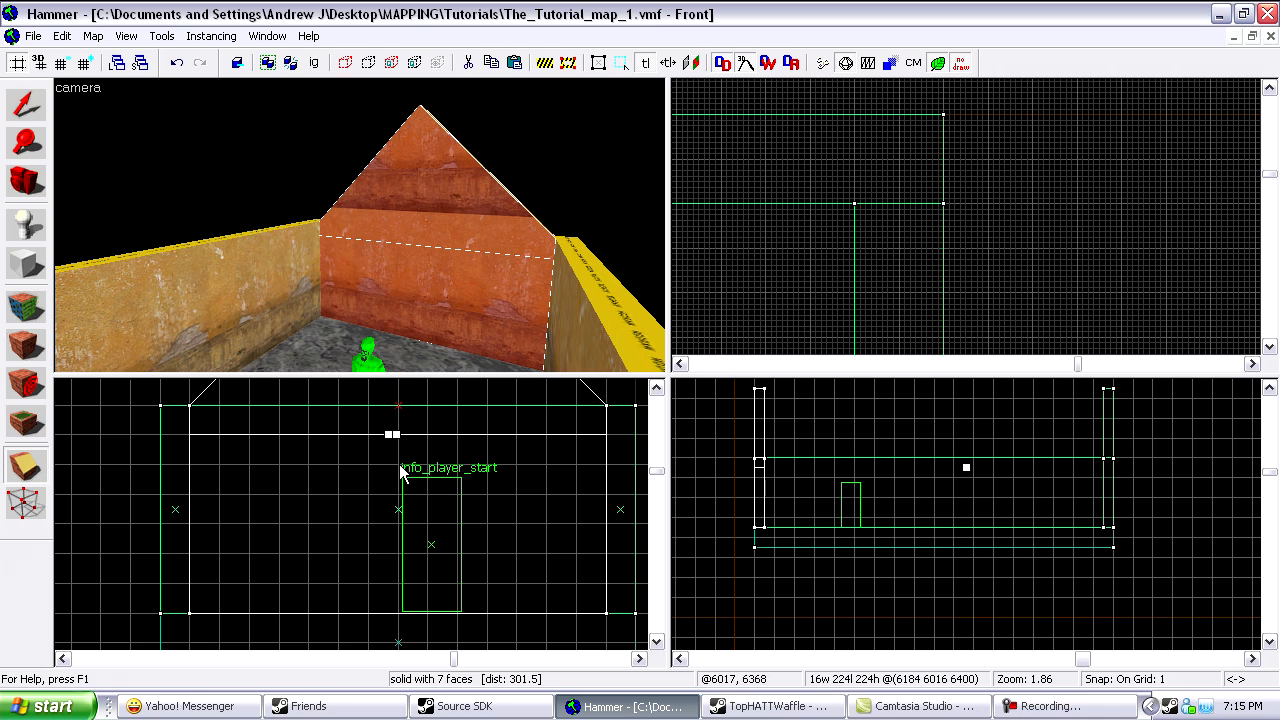
key("shift+x")
key("shift+x")
scroll(417, 448, "up", 5)
key("Return")
Step: Split the lower piece of the end wall with two vertical clips 48 units apart, keeping all parts
key("shift+s")
left_click(422, 277)
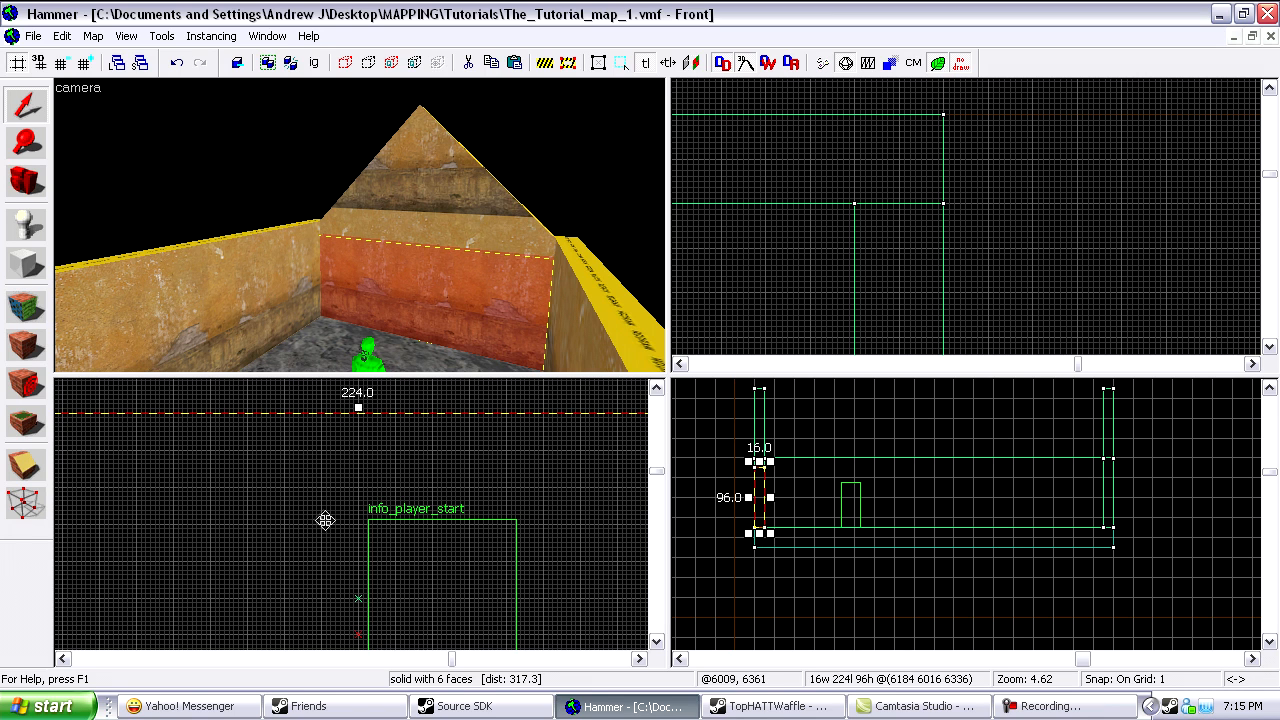
scroll(453, 467, "up", 1)
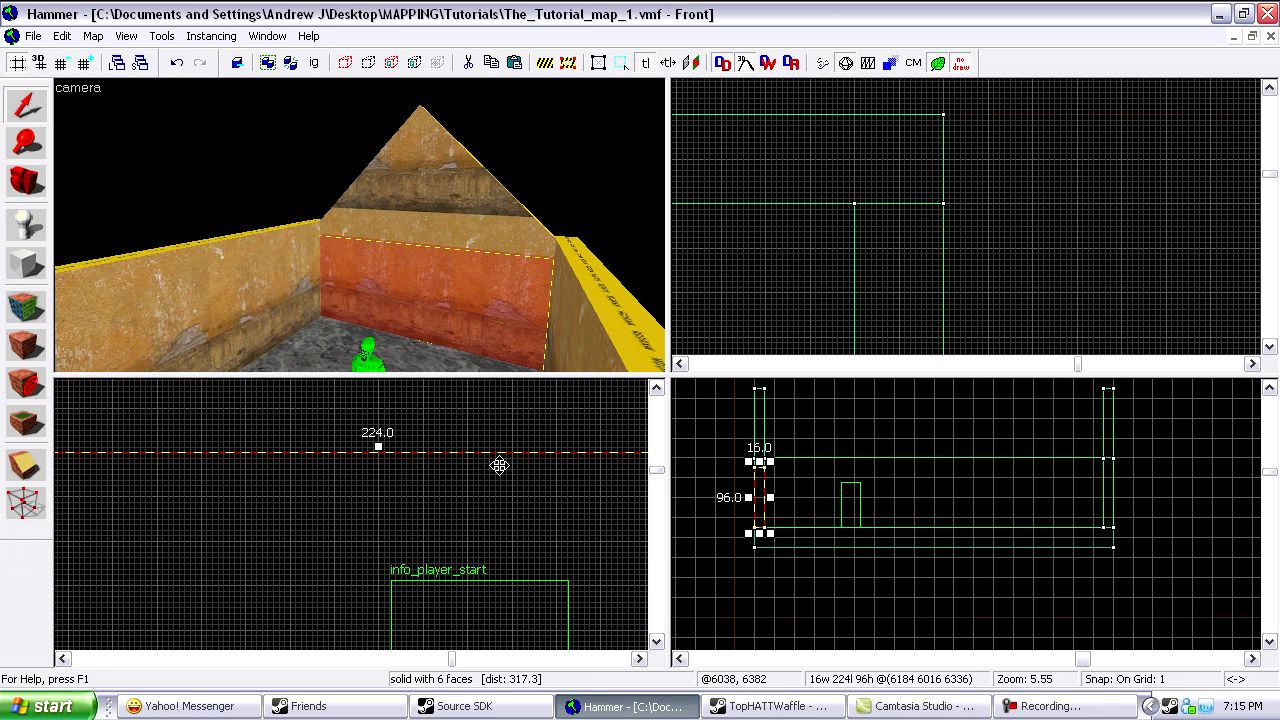
key("shift+x")
scroll(510, 460, "up", 1)
left_click_drag(512, 458, 512, 477)
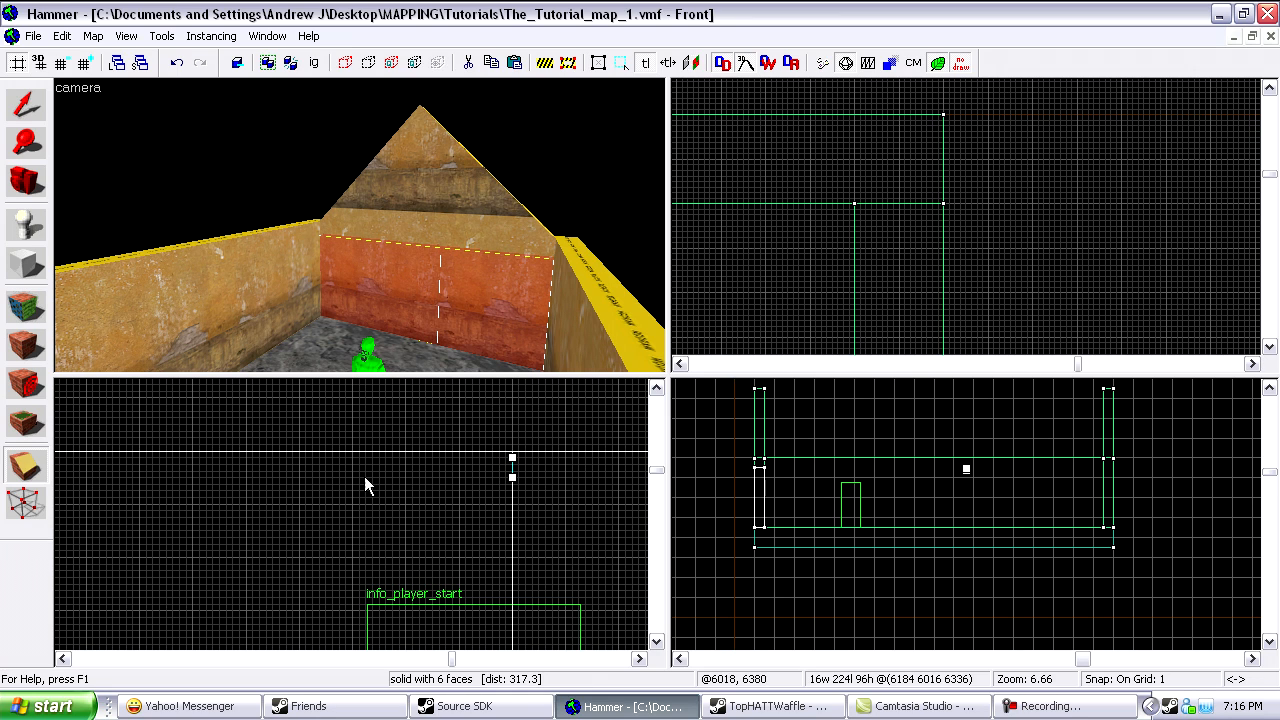
mouse_move(186, 461)
left_mouse_down()
mouse_move(191, 480)
mouse_move(194, 466)
left_mouse_up()
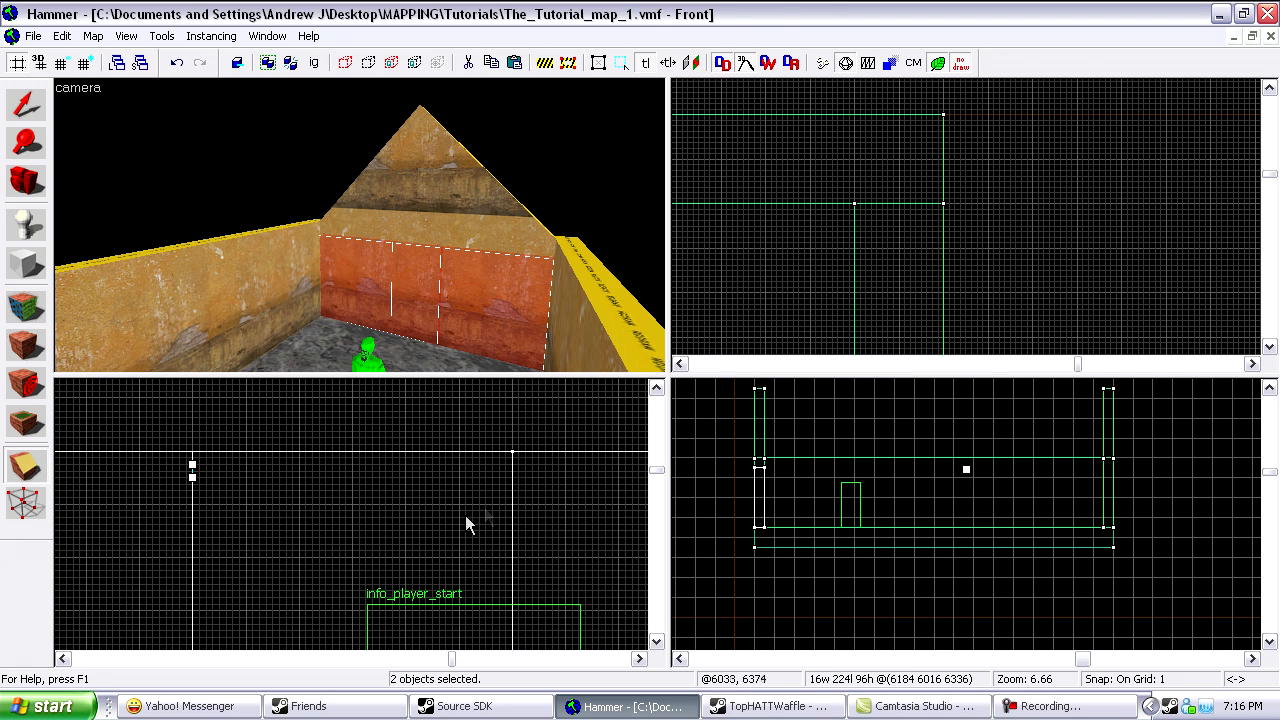
key("Return")
Step: Delete the 48-unit-wide middle block of the lower end wall to open a doorway
left_click(416, 268)
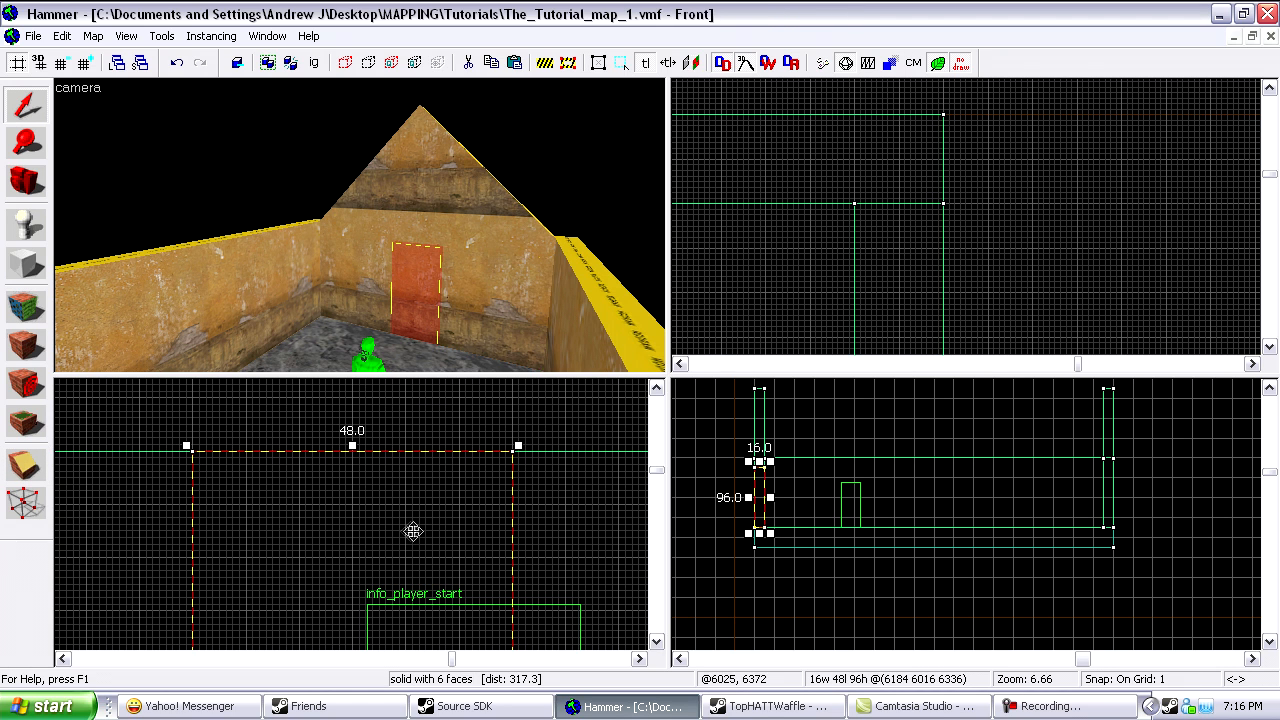
key("z")
key("w")
key("z")
key("Delete")
key("z")
key("z")
Step: Examine the doorway opening, its inner edges and the surrounding wall pieces from inside the room
left_click(392, 245)
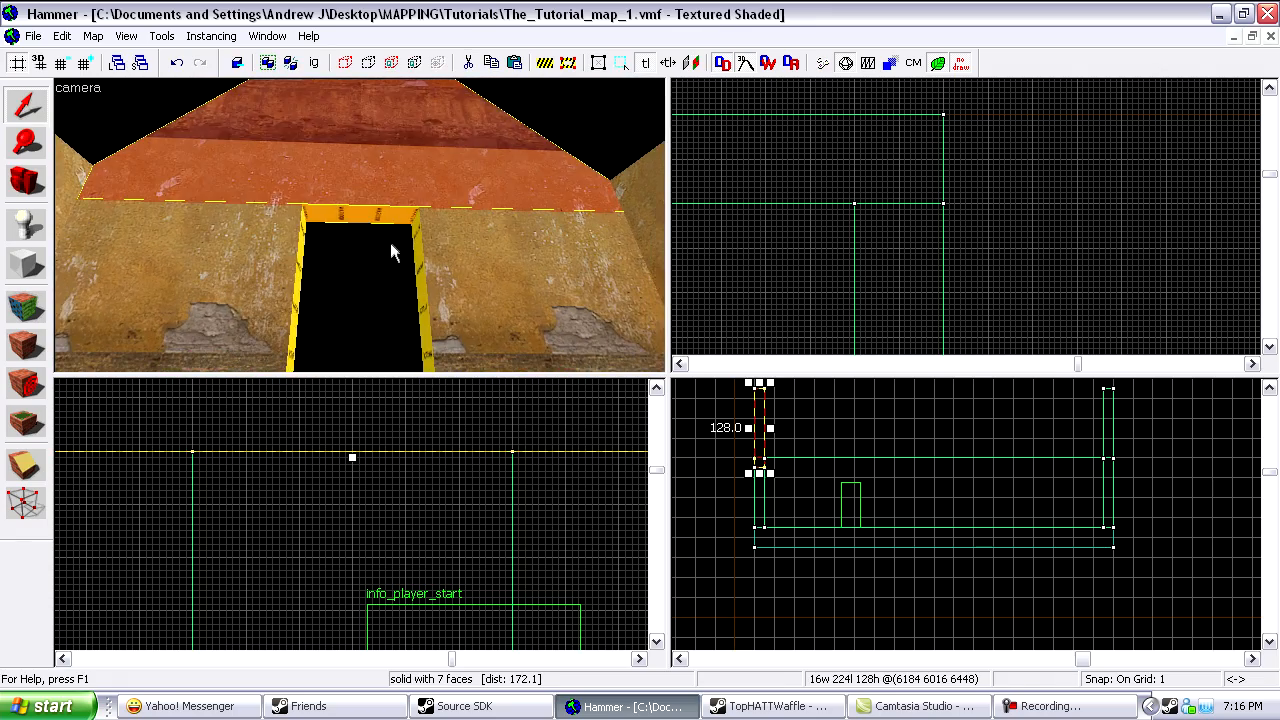
key("shift+z")
key("z")
key("w")
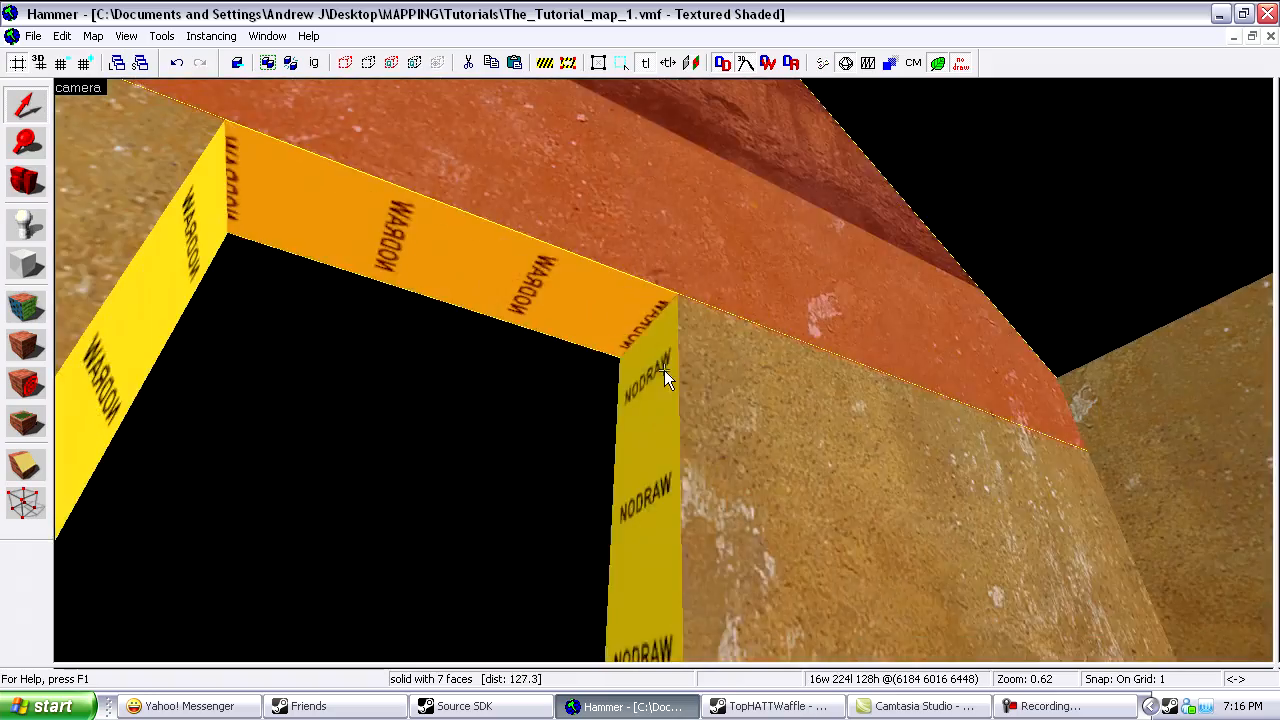
key("z")
left_click(790, 354)
key("z")
key("s")
key("z")
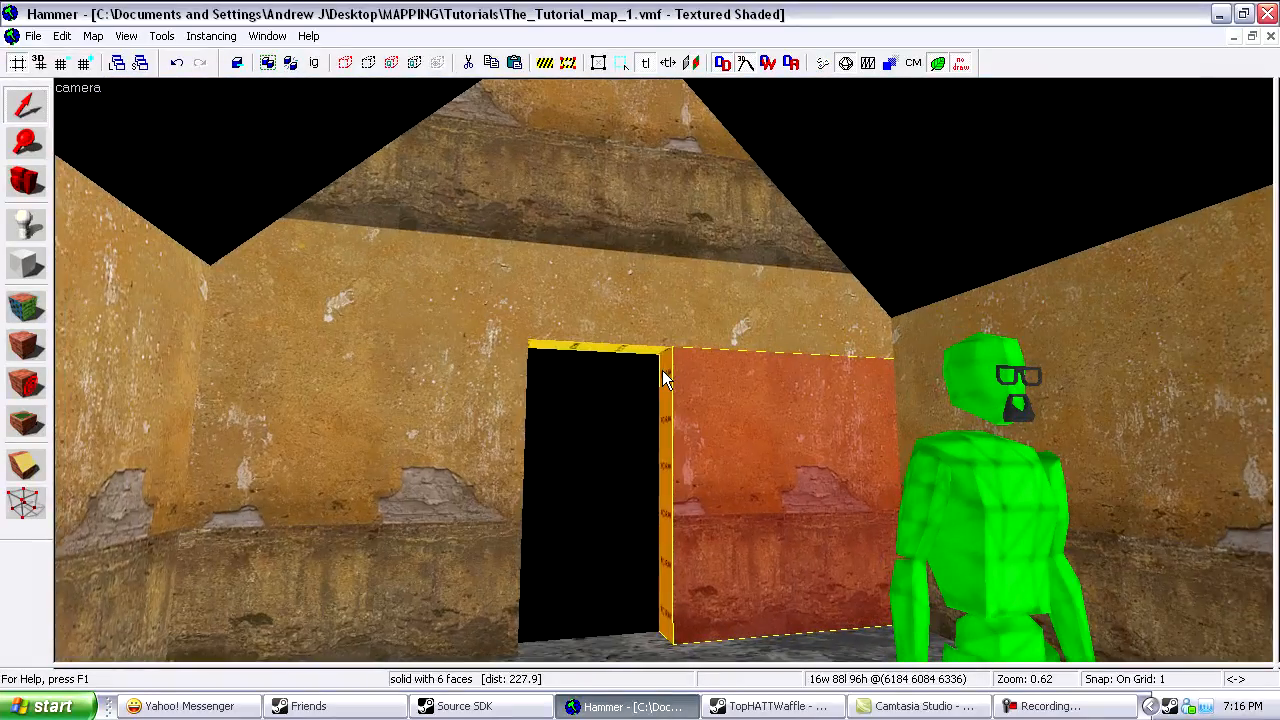
key("z")
key("s")
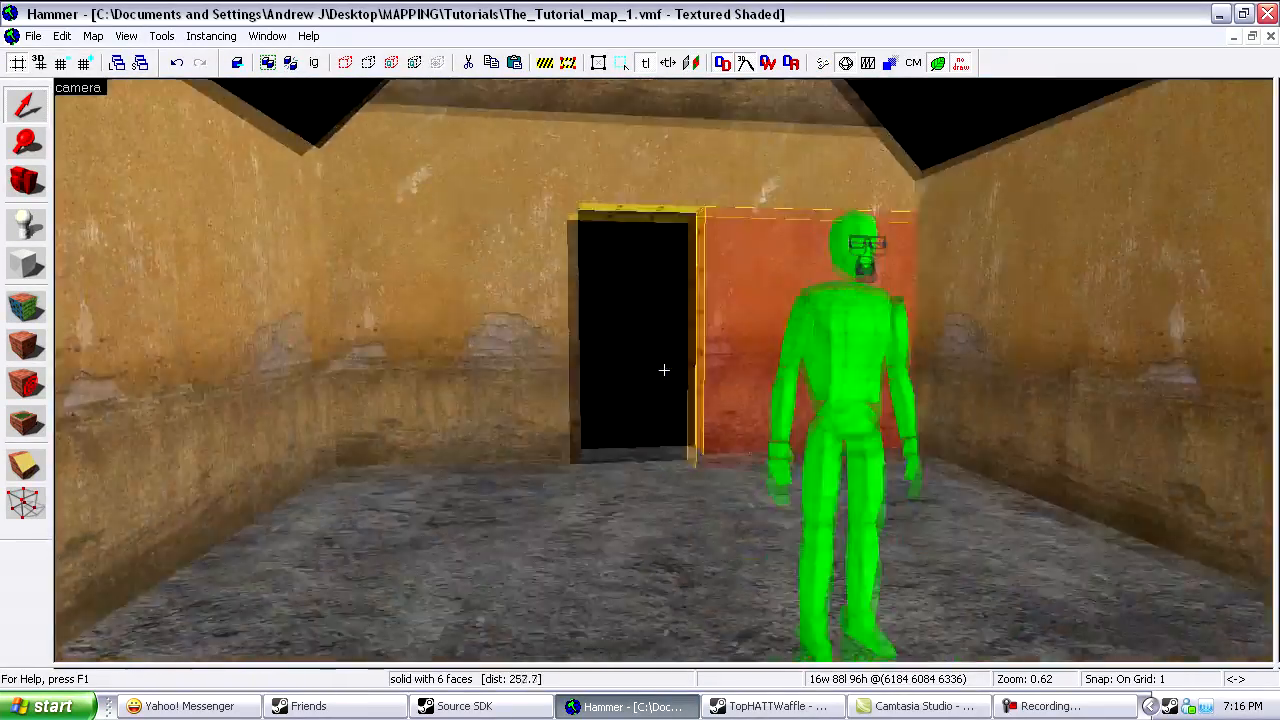
key("w")
key("z")
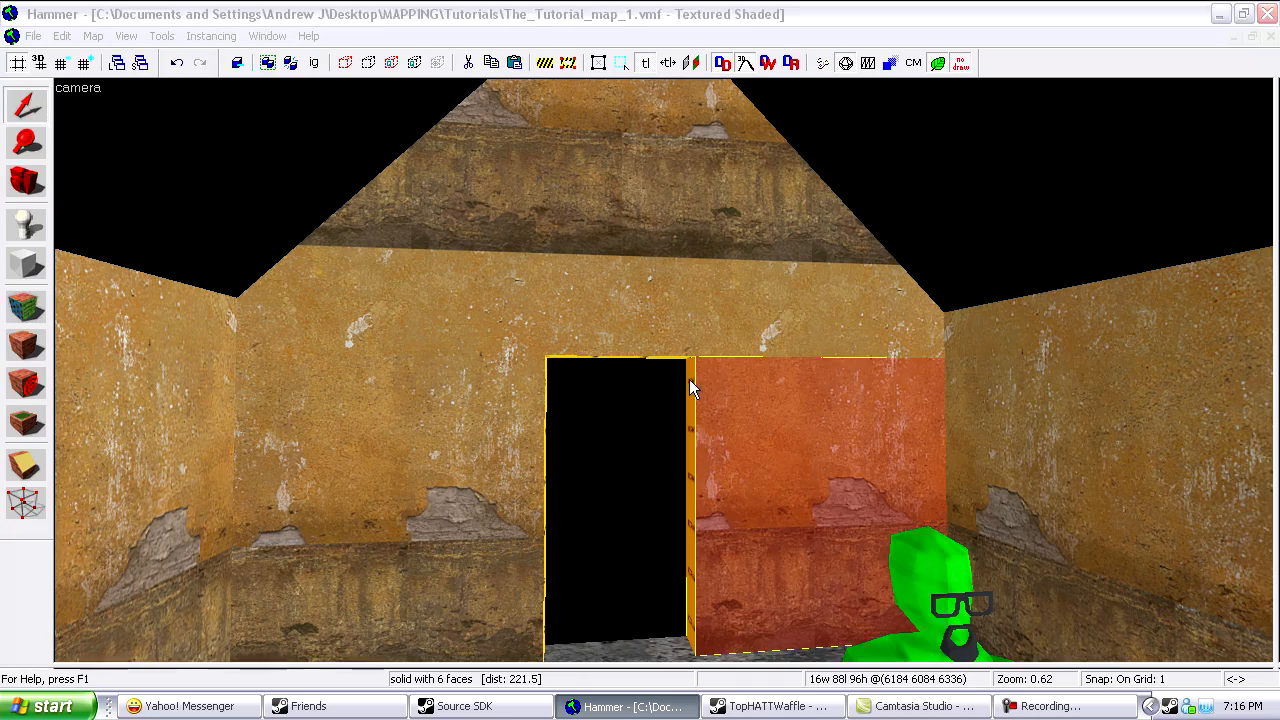
Step: Apply plaster/plasterwall009 to the inner gable face above the doorway and close the Face Edit Sheet
key("shift+a")
key("z")
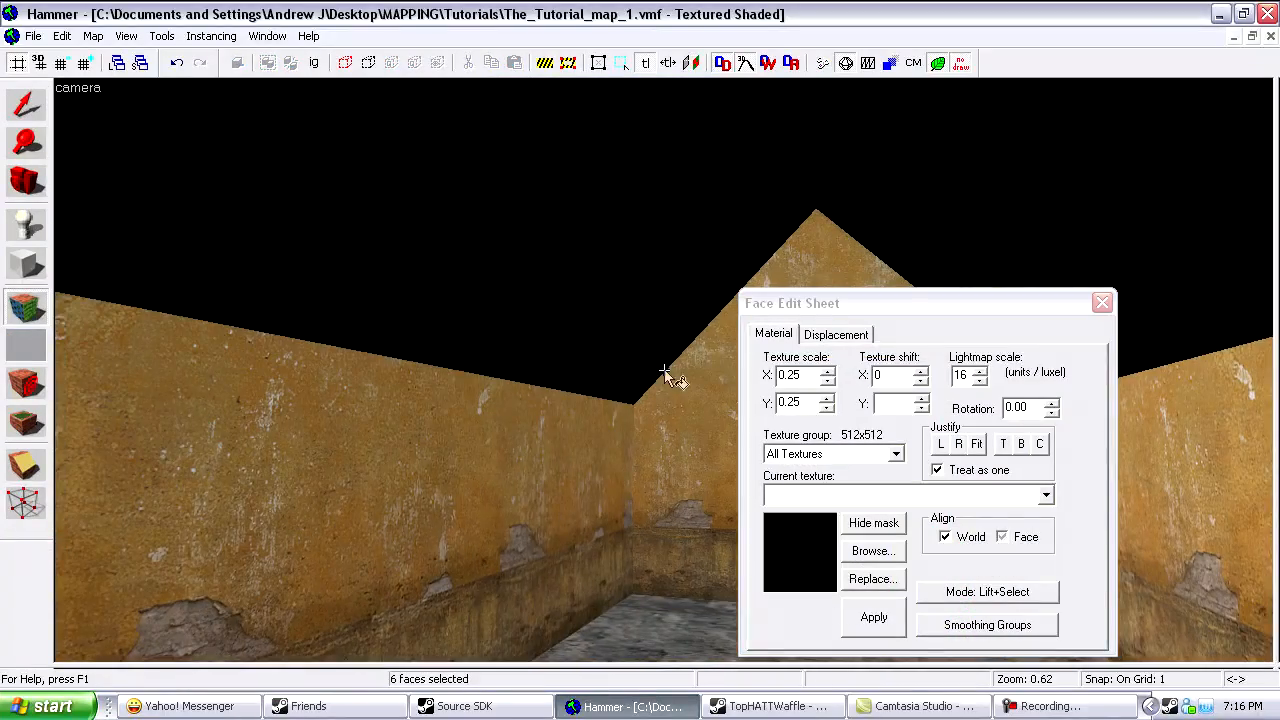
left_click(718, 376)
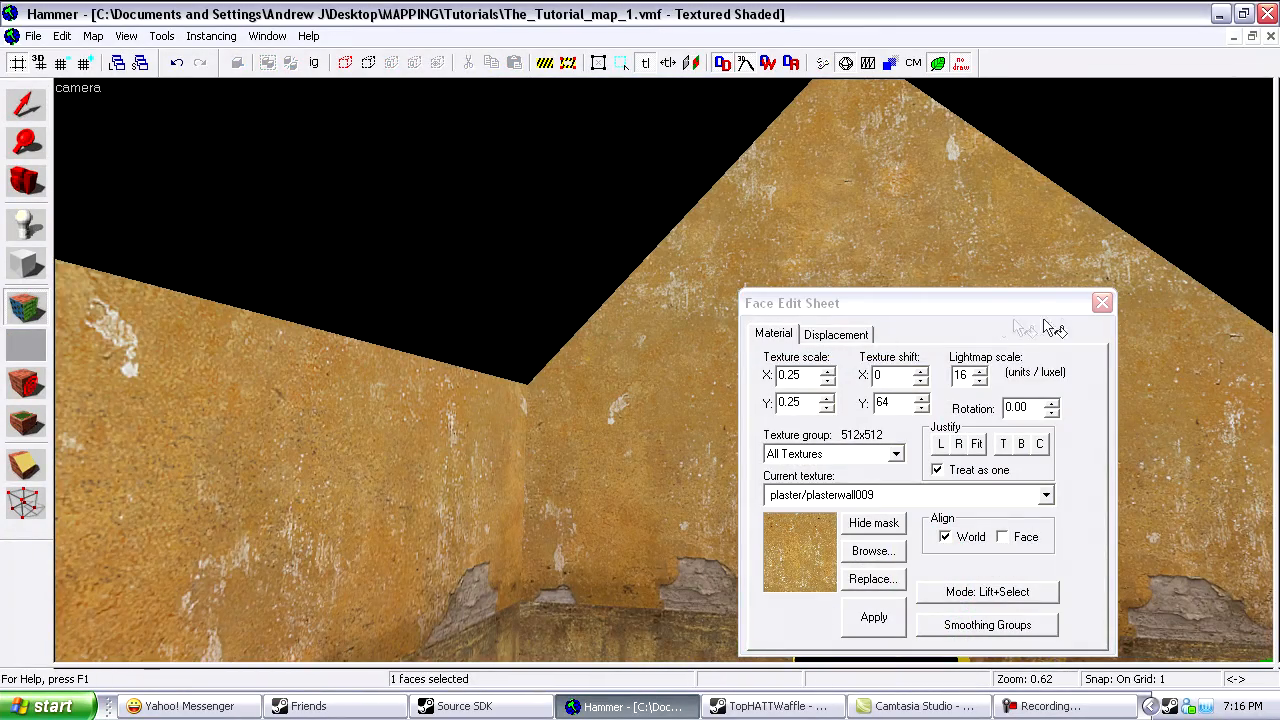
left_click(1101, 303)
key("shift+a")
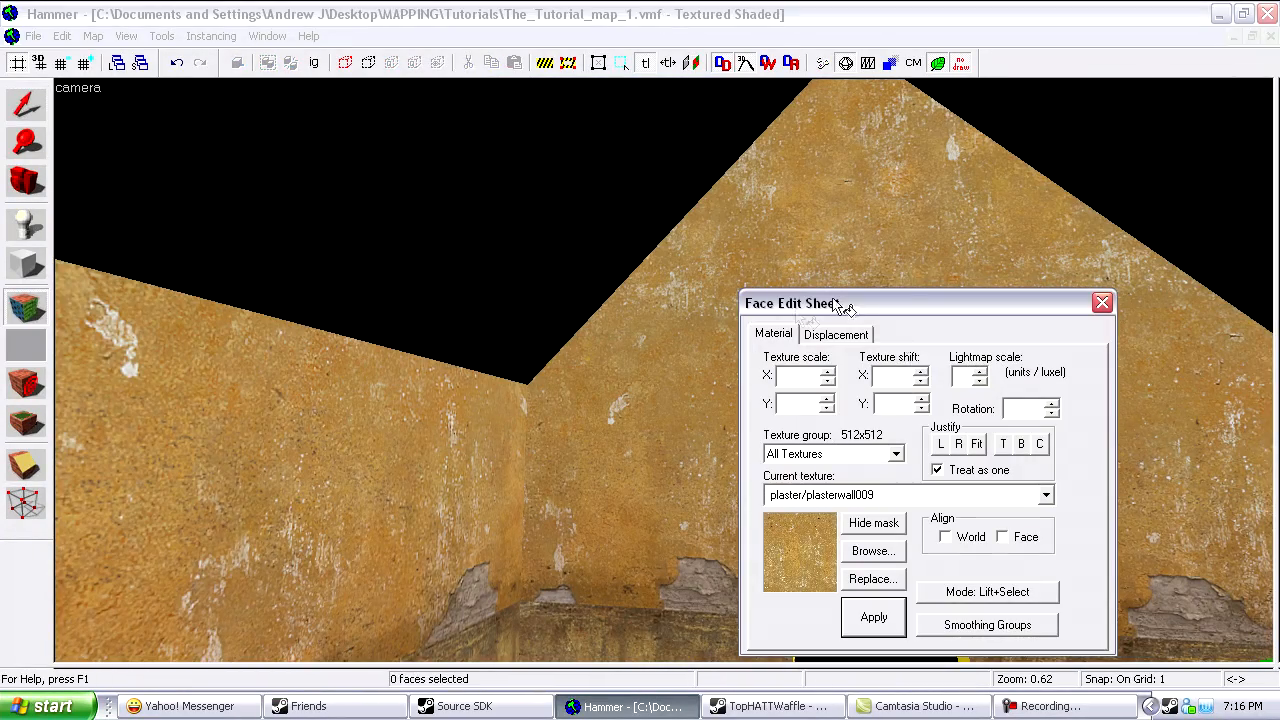
left_click(1101, 305)
Step: Select the gable and both side pieces of the doorway wall together to inspect how they join
key("z")
key("s")
key("z")
left_click(681, 363)
scroll(663, 366, "up", 3)
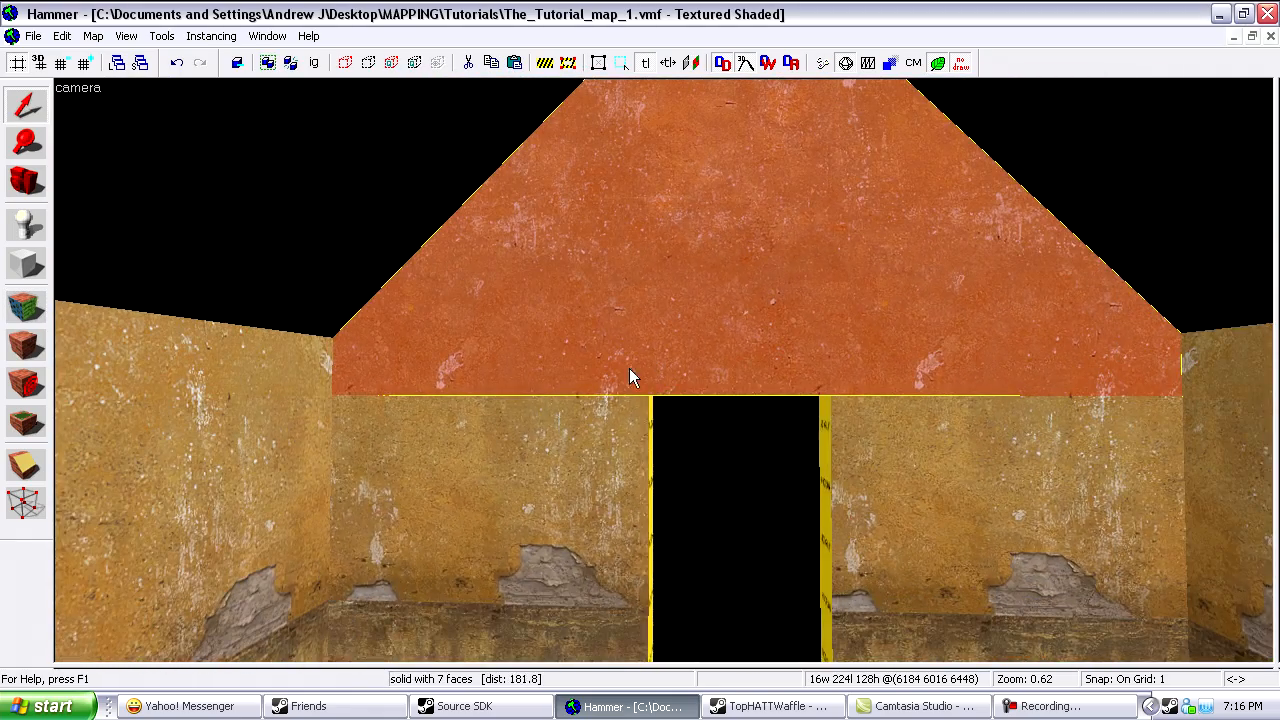
left_click(519, 477, "ctrl")
left_click(880, 476, "ctrl")
key("z")
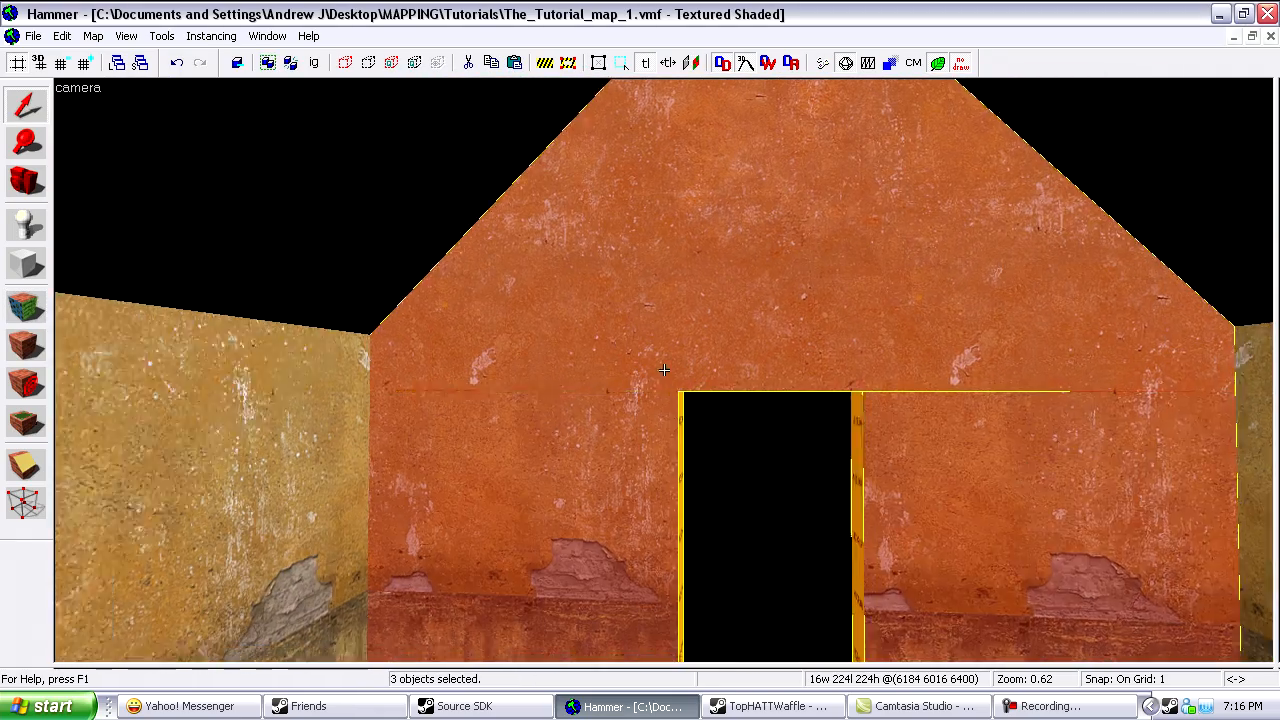
key("z")
left_click(425, 335)
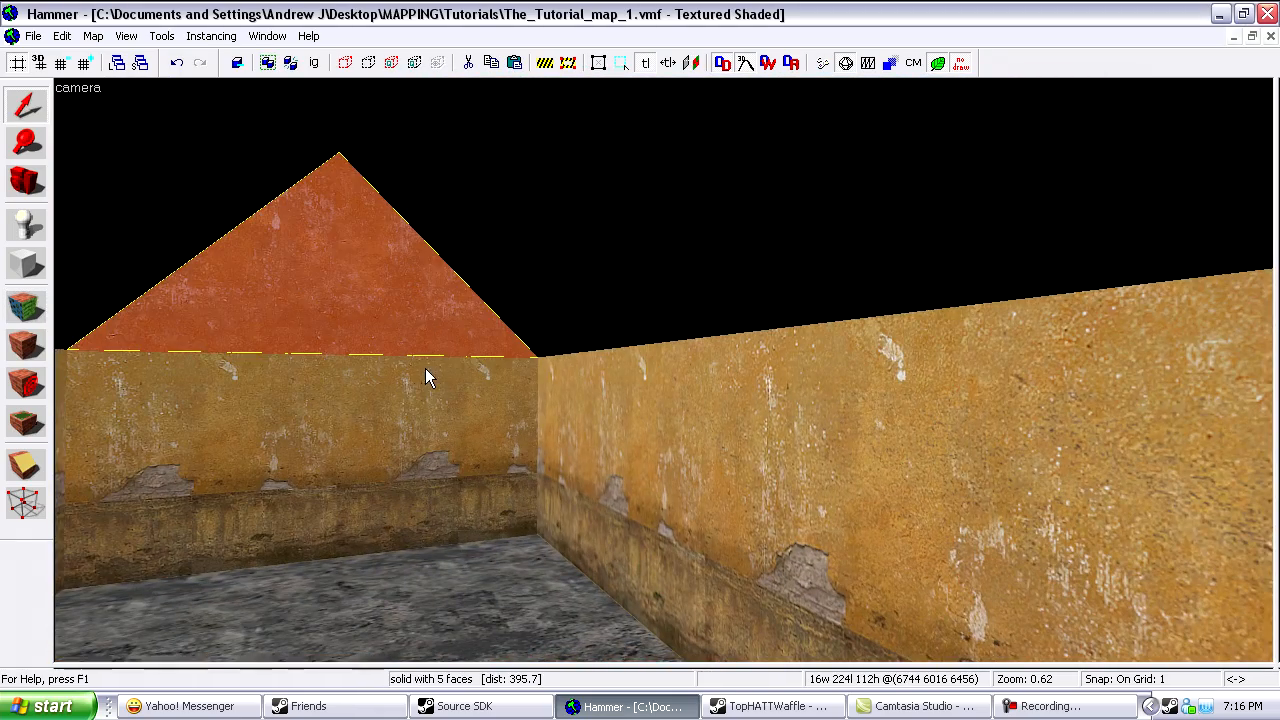
key("s")
key("z")
left_click(664, 370)
key("shift+z")
scroll(494, 497, "down", 13)
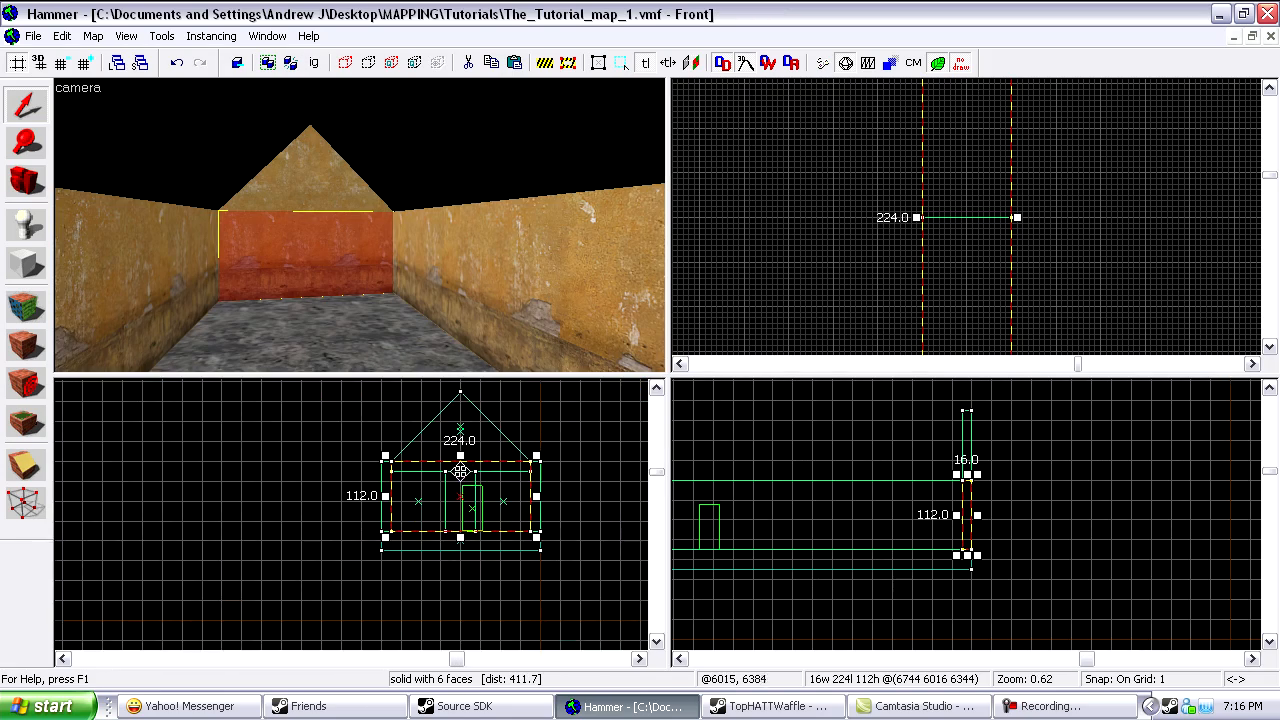
scroll(460, 475, "up", 8)
key("shift+e")
left_click(420, 472)
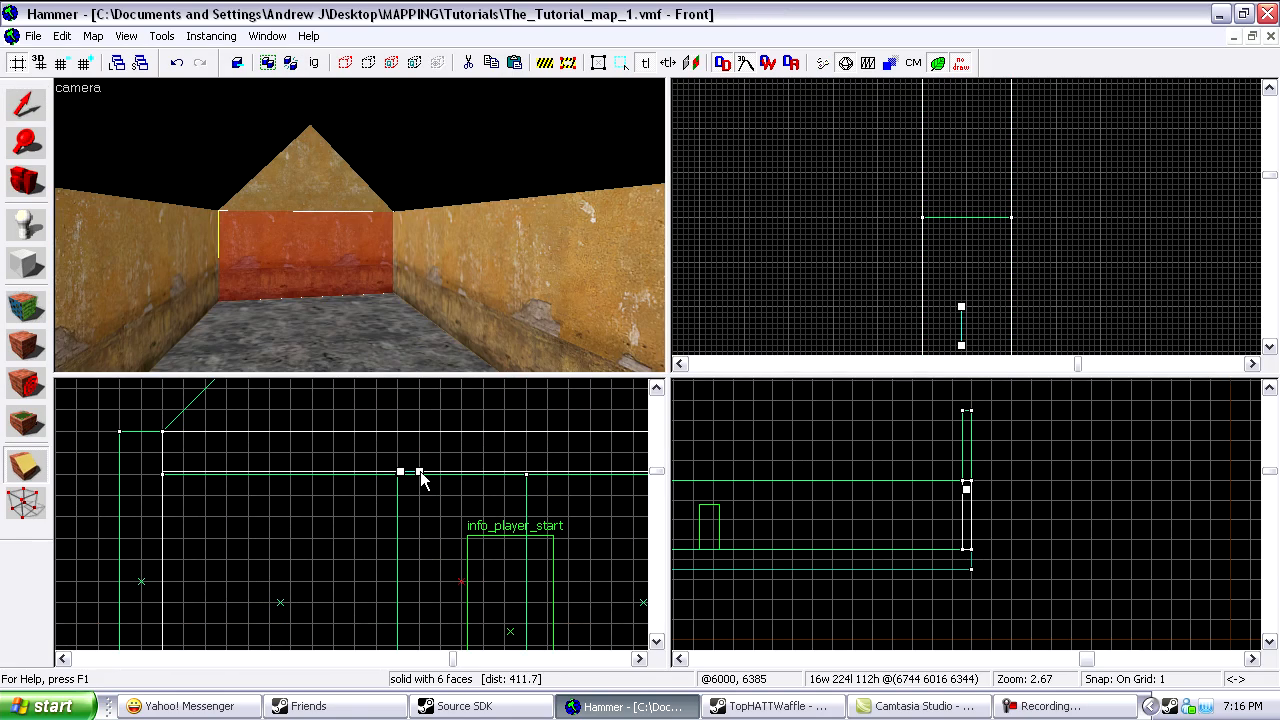
scroll(412, 476, "down", 7)
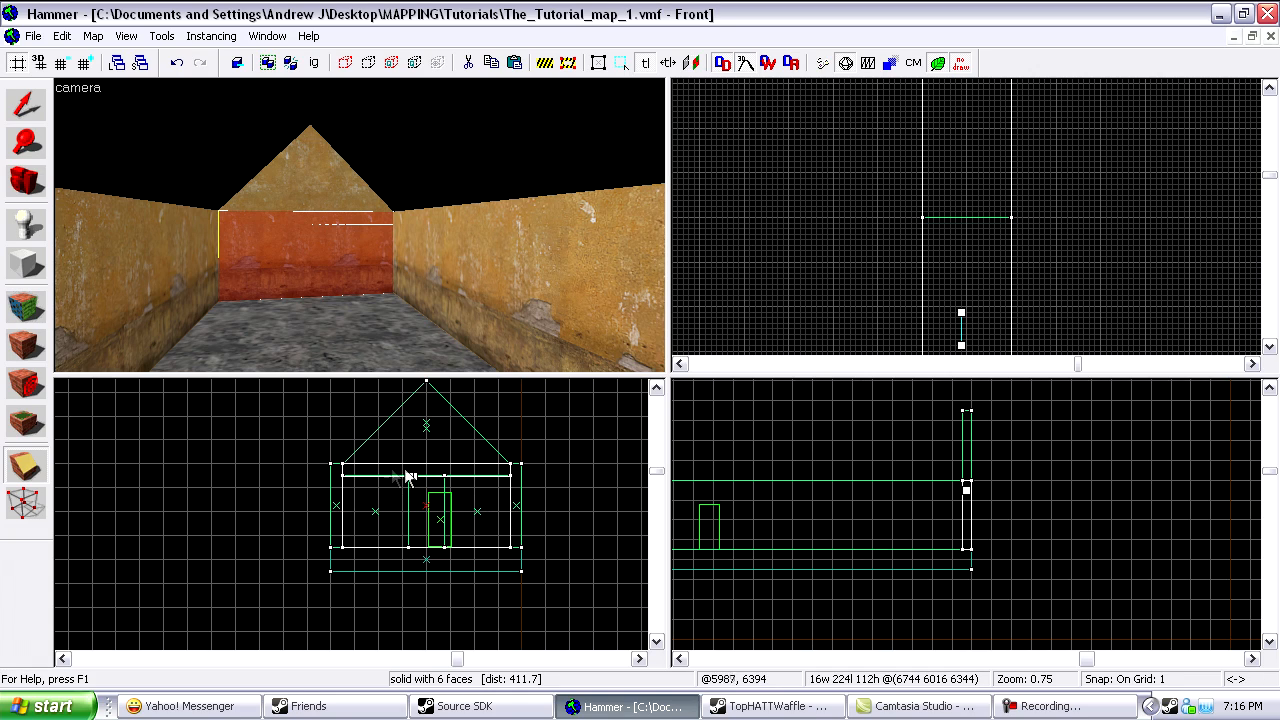
key("shift+s")
left_click(418, 147)
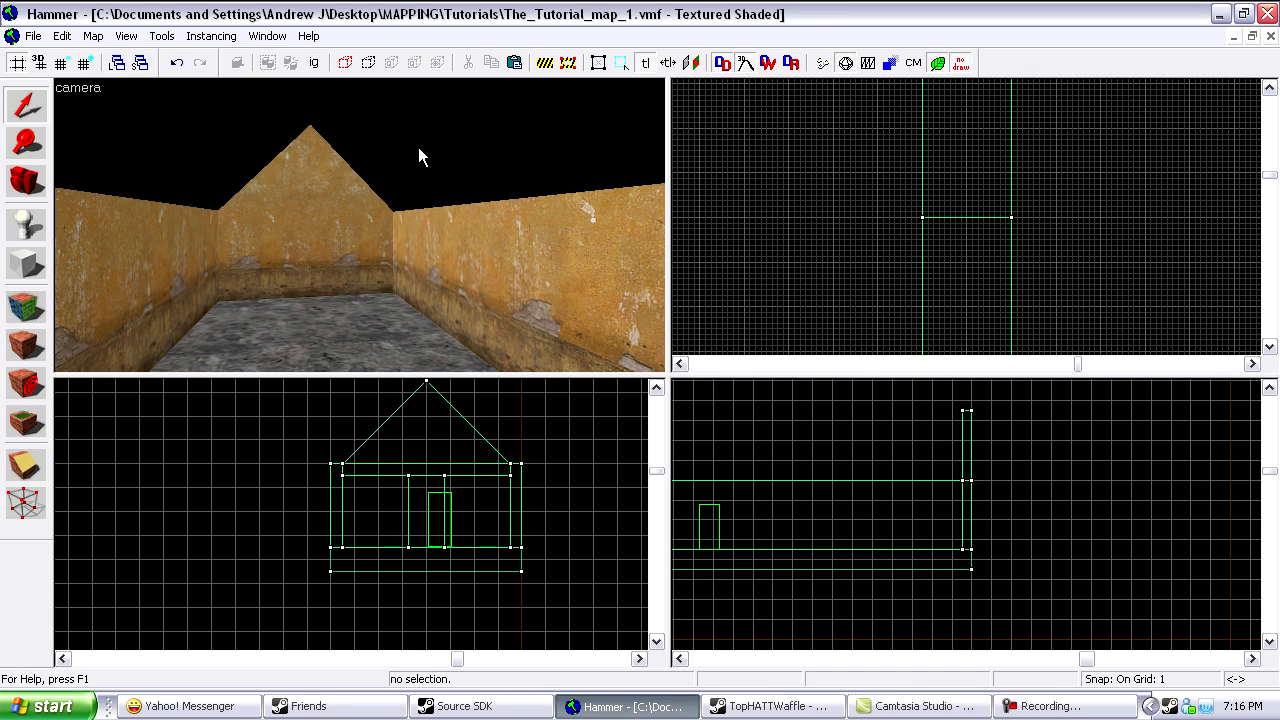
Step: Copy the long side wall beside the player start and align the 576-unit duplicate directly on top of the original
key("shift+z")
key("z")
key("s")
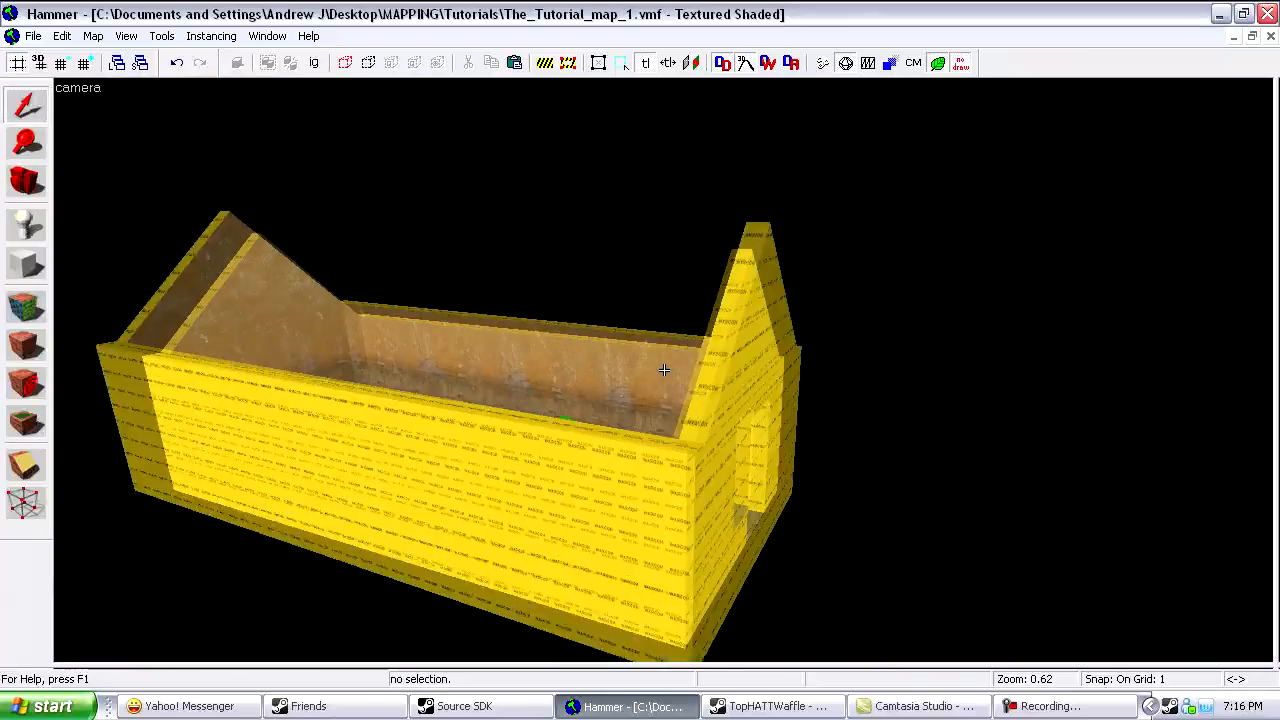
key("z")
left_click(587, 471)
key("z")
key("z")
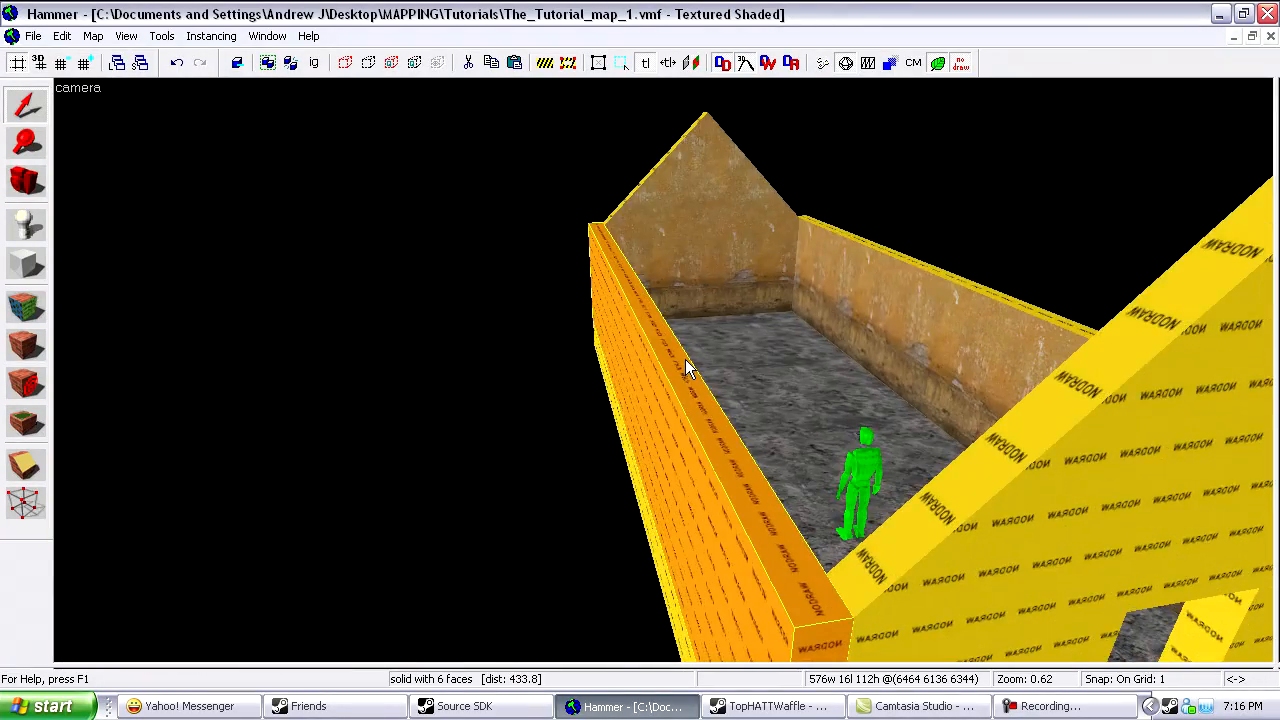
key("shift+z")
scroll(345, 520, "up", 12)
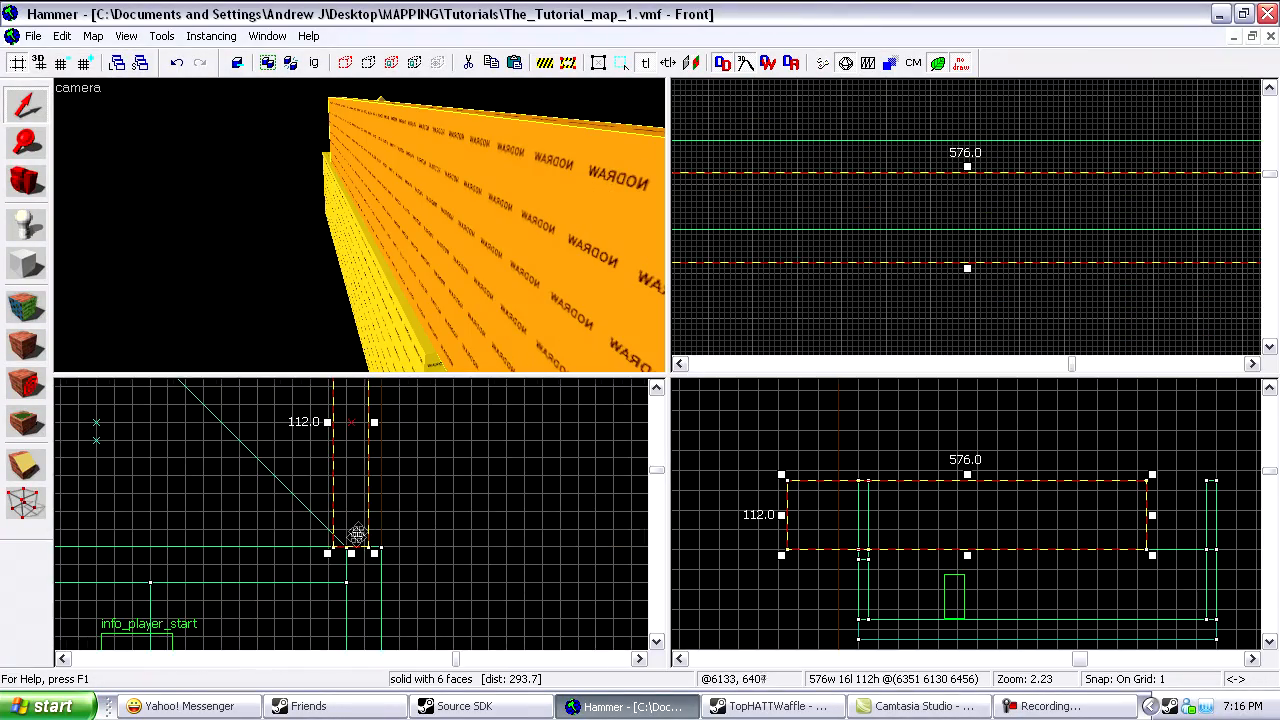
mouse_move(913, 176)
left_mouse_down("shift")
mouse_move(1011, 169)
mouse_move(1040, 143)
left_mouse_up("shift")
scroll(1011, 169, "up", 13)
scroll(1103, 183, "down", 8)
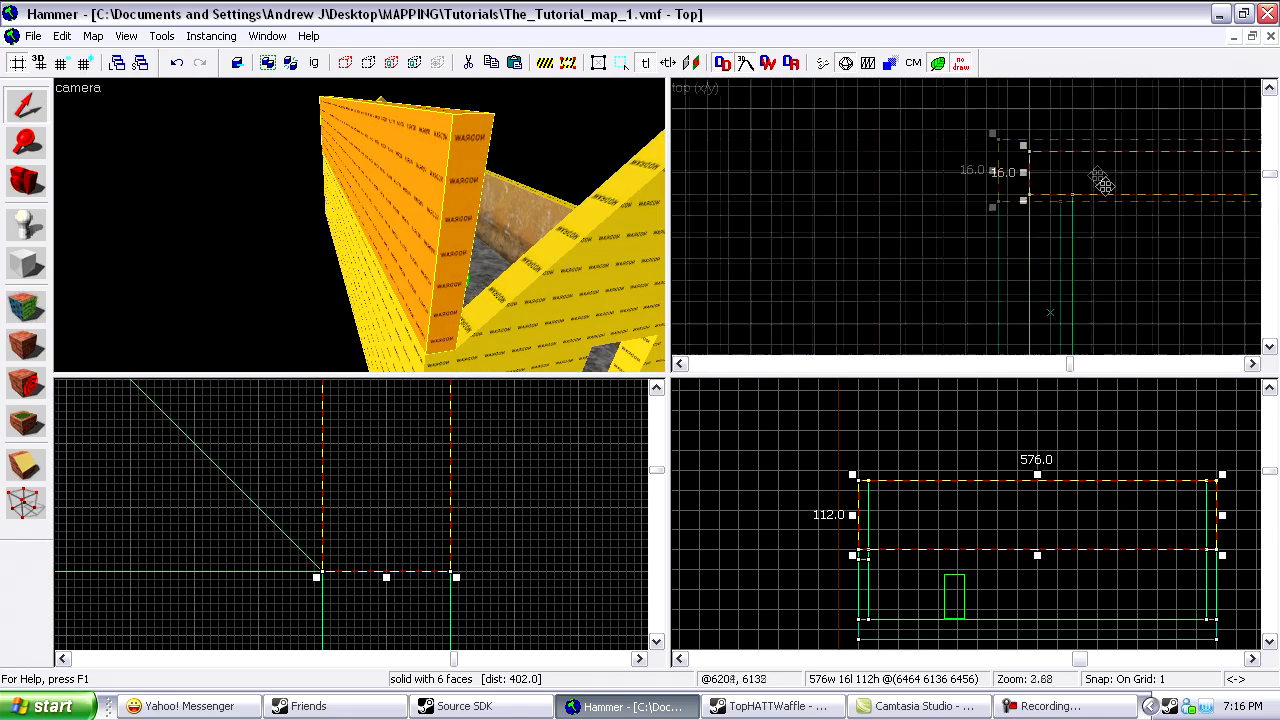
Step: Lengthen the copied upper block to 608 units so that it overhangs each end wall by 16 units
scroll(1043, 183, "up", 3)
scroll(1049, 176, "up", 2)
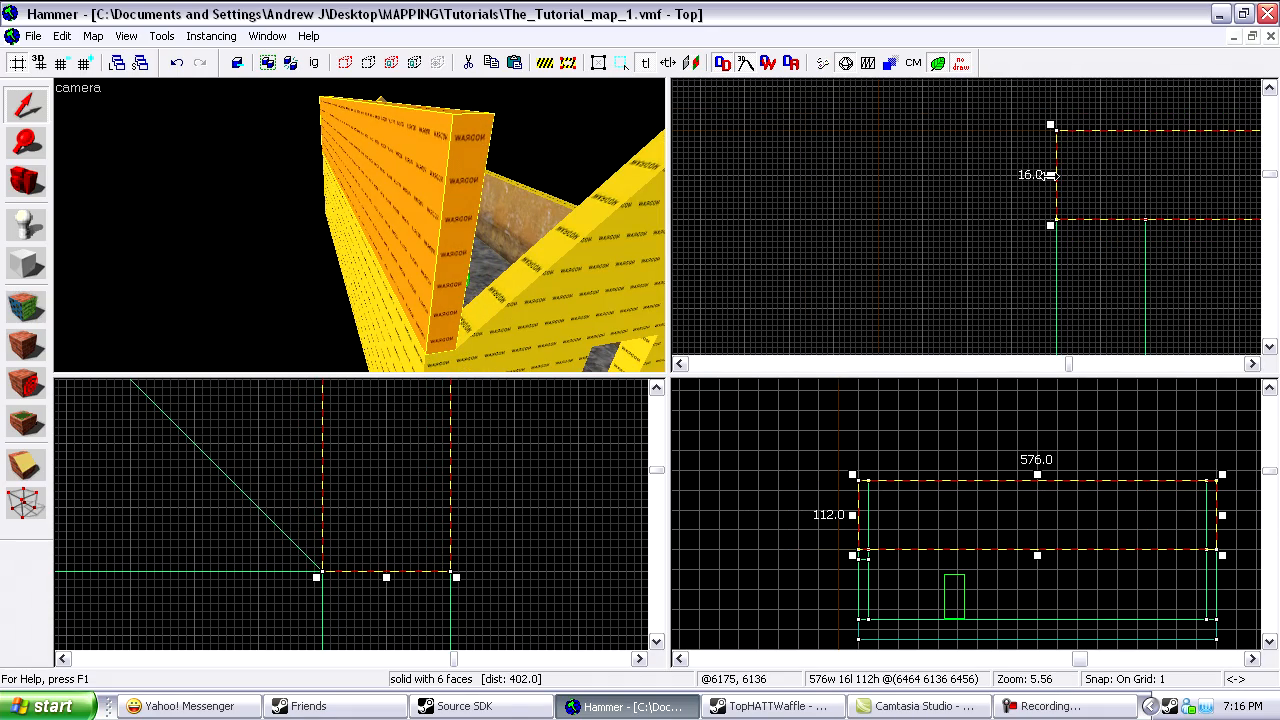
mouse_move(1050, 175)
left_mouse_down()
mouse_move(881, 175)
mouse_move(1045, 170)
left_mouse_up()
scroll(881, 175, "up", 2)
scroll(467, 572, "down", 10)
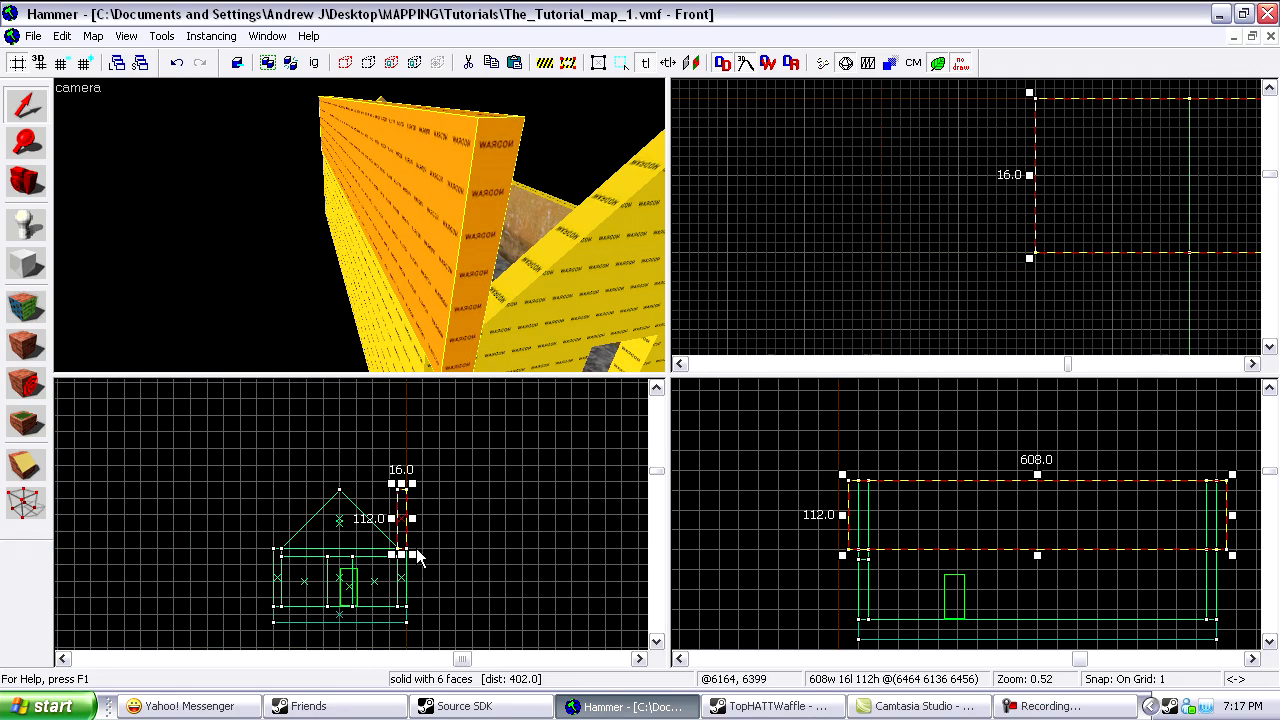
Step: Move the upper block's top vertices across to the gable apex, slanting the block along the roof slope
key("Return")
scroll(402, 493, "up", 4)
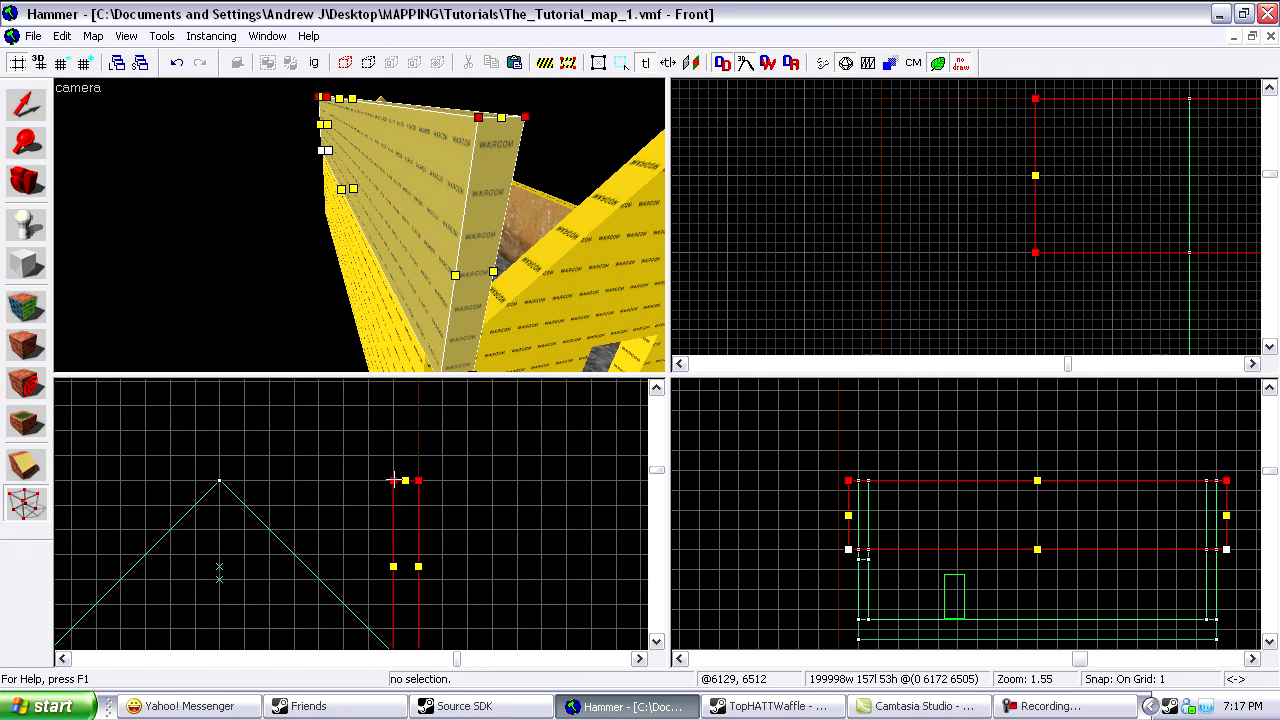
left_click_drag(393, 481, 221, 478)
scroll(222, 468, "up", 5)
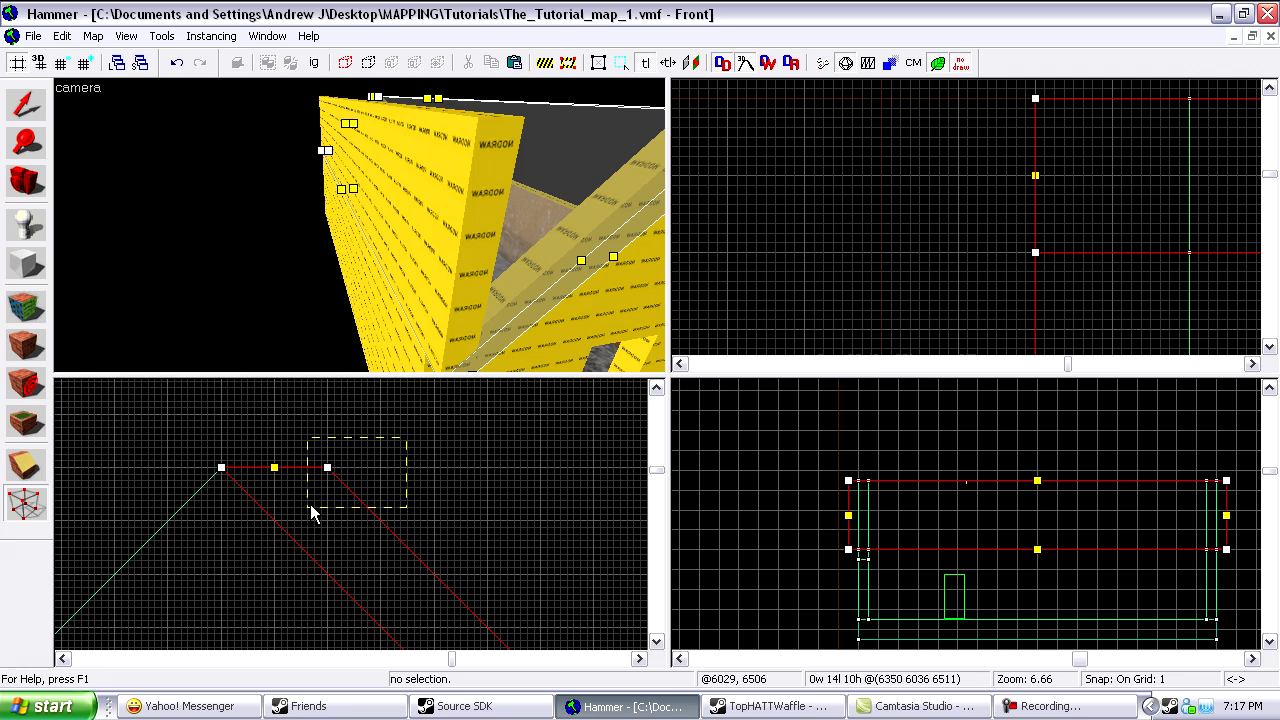
Step: Place the slanted block's outer top vertex 16 units directly above the gable apex, making the roof slab 128 units high
left_click_drag(312, 512, 313, 511)
scroll(336, 484, "down", 3)
scroll(303, 443, "up", 4)
left_click_drag(303, 445, 268, 430)
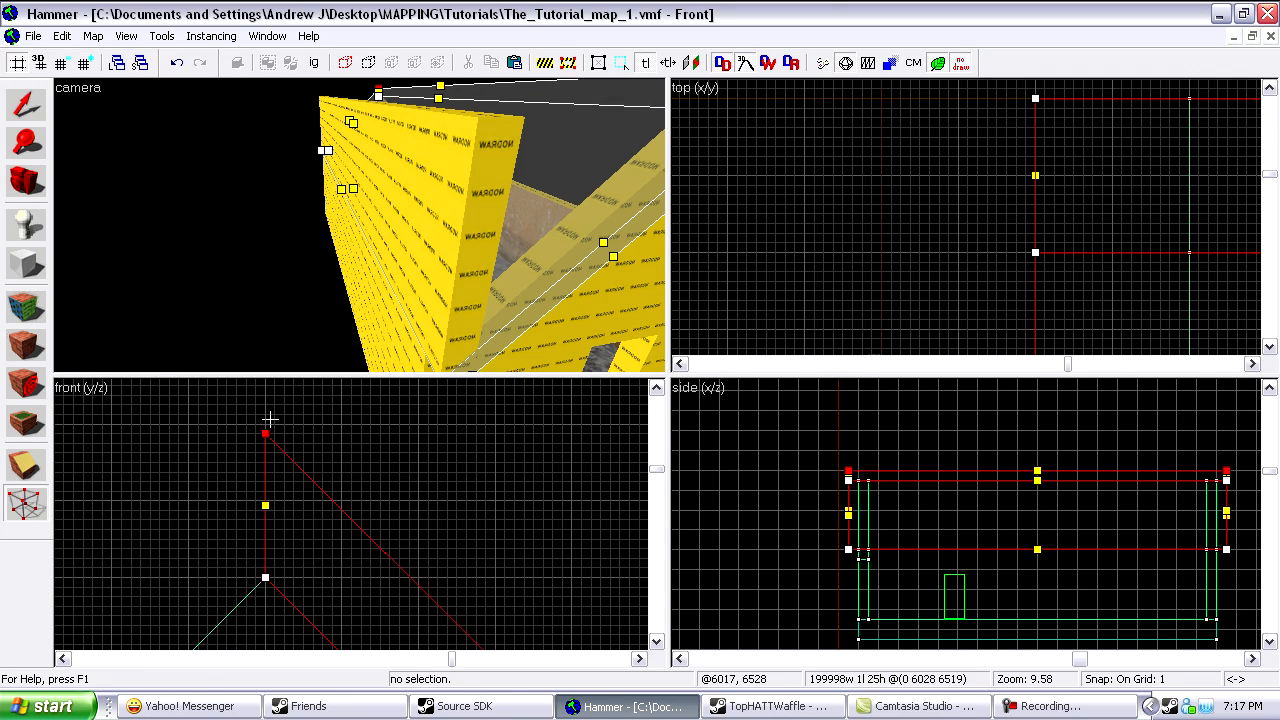
scroll(260, 460, "down", 8)
scroll(334, 531, "up", 8)
key("shift+s")
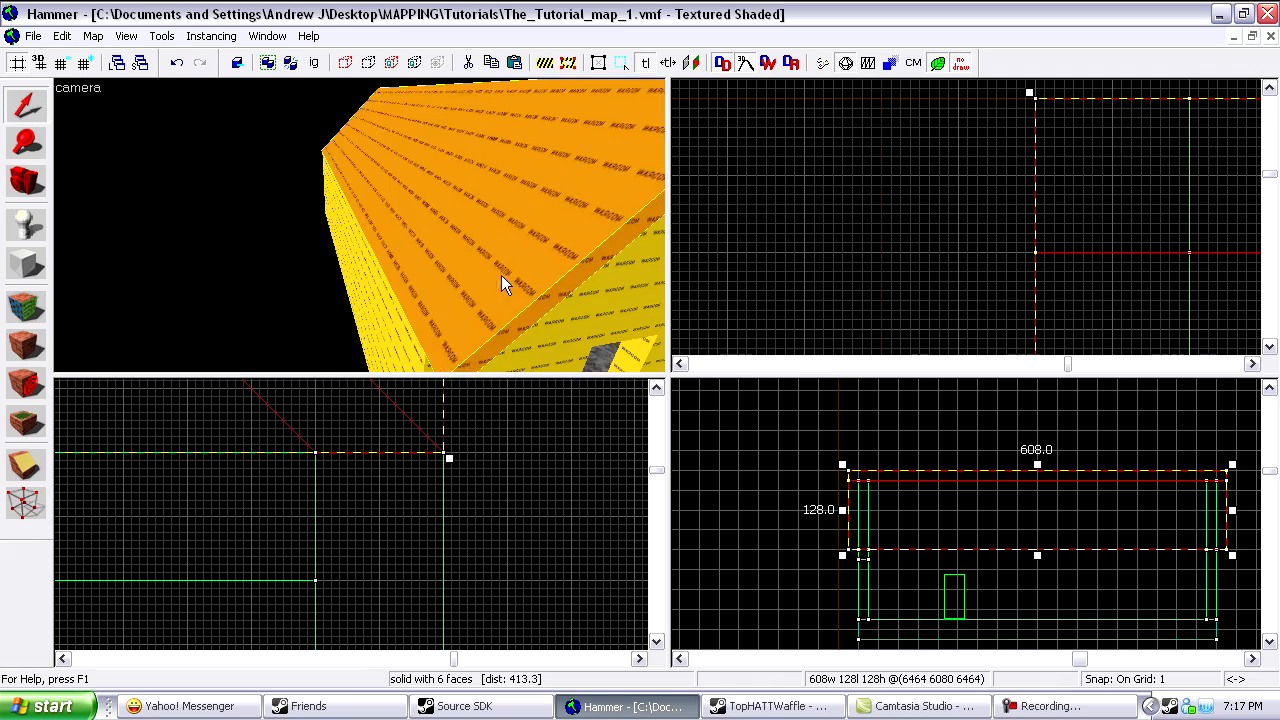
Step: Examine from several angles how the roof slab's lower end meets the side wall and doorway gable
key("z")
key("s")
key("w")
key("s")
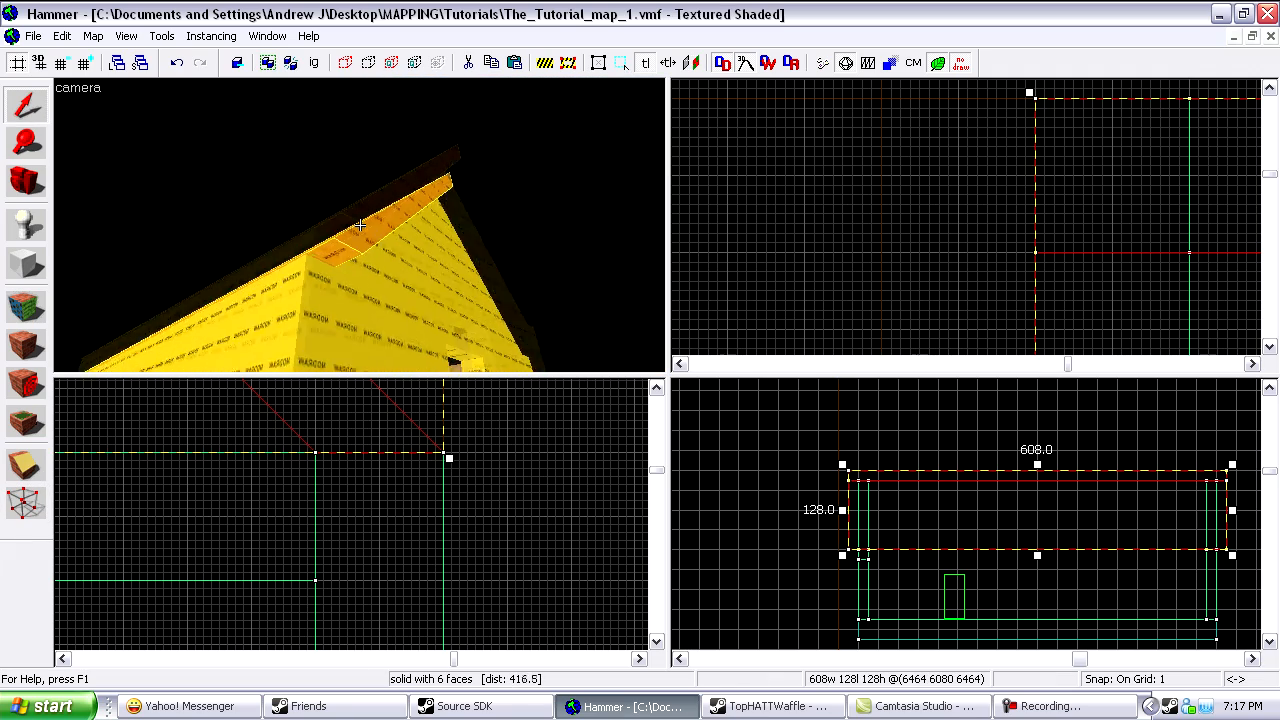
key("w")
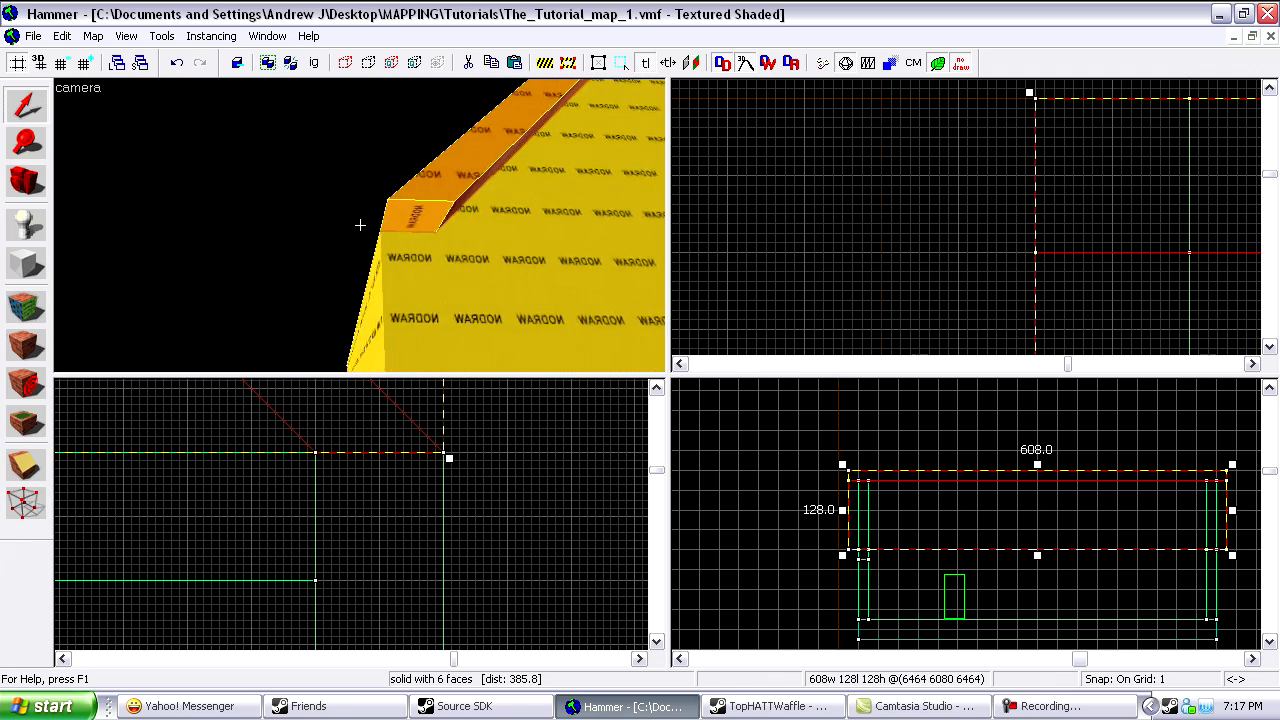
key("z")
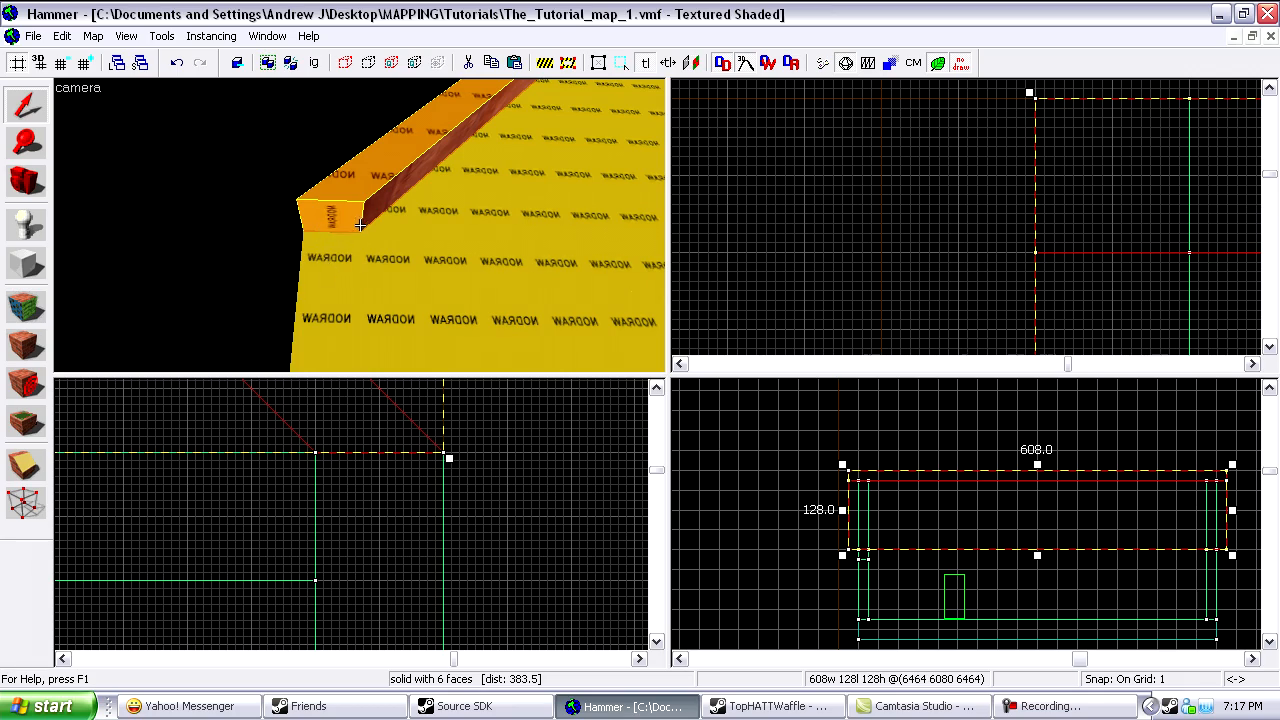
key("a")
key("d")
key("z")
Step: Move the roof slab's outer bottom vertex 8 units inward and 8 units up to square off its lower end
scroll(490, 600, "down", 6)
scroll(489, 598, "up", 6)
key("shift+v")
scroll(520, 600, "up", 4)
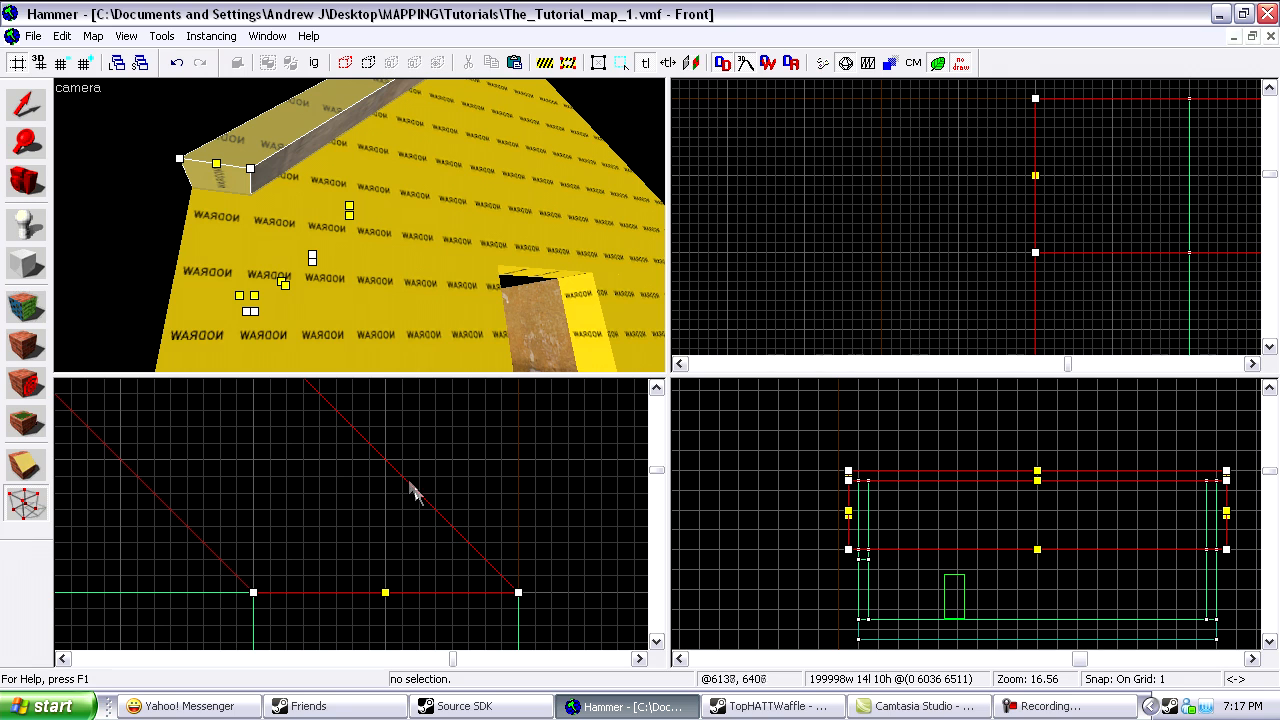
left_click_drag(433, 515, 389, 461)
scroll(394, 462, "up", 4)
scroll(426, 459, "down", 12)
key("shift+s")
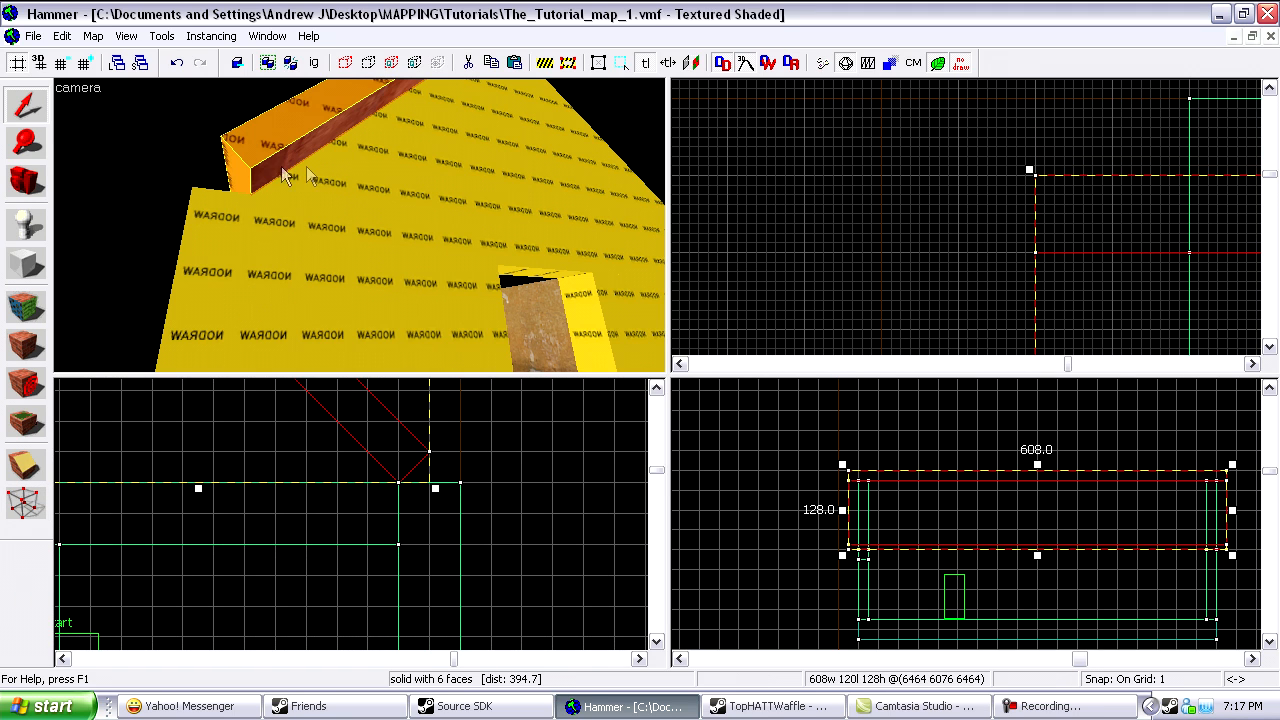
Step: Copy the roof slab 24 units outward past the side wall
mouse_move(382, 440)
left_mouse_down("shift")
mouse_move(557, 520)
mouse_move(397, 382)
mouse_move(511, 497)
mouse_move(563, 495)
left_mouse_up("shift")
scroll(421, 408, "up", 3)
scroll(434, 408, "down", 2)
scroll(448, 516, "down", 4)
scroll(434, 458, "up", 5)
scroll(514, 497, "up", 3)
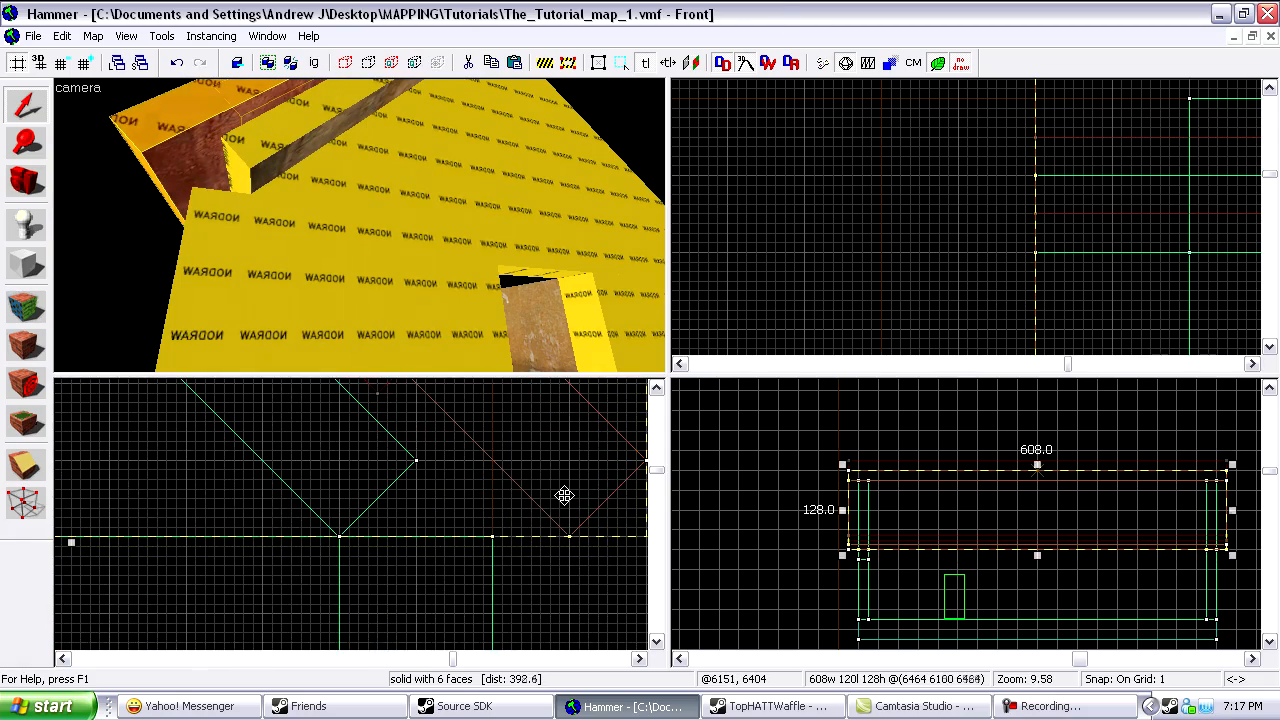
Step: Collapse the copied slab's ridge vertices onto the first slab's lower end to form an 8-unit-high eave strip
scroll(551, 569, "down", 14)
key("shift+v")
left_click_drag(505, 420, 432, 492)
left_click_drag(499, 532, 565, 594)
scroll(543, 566, "up", 15)
scroll(476, 473, "down", 2)
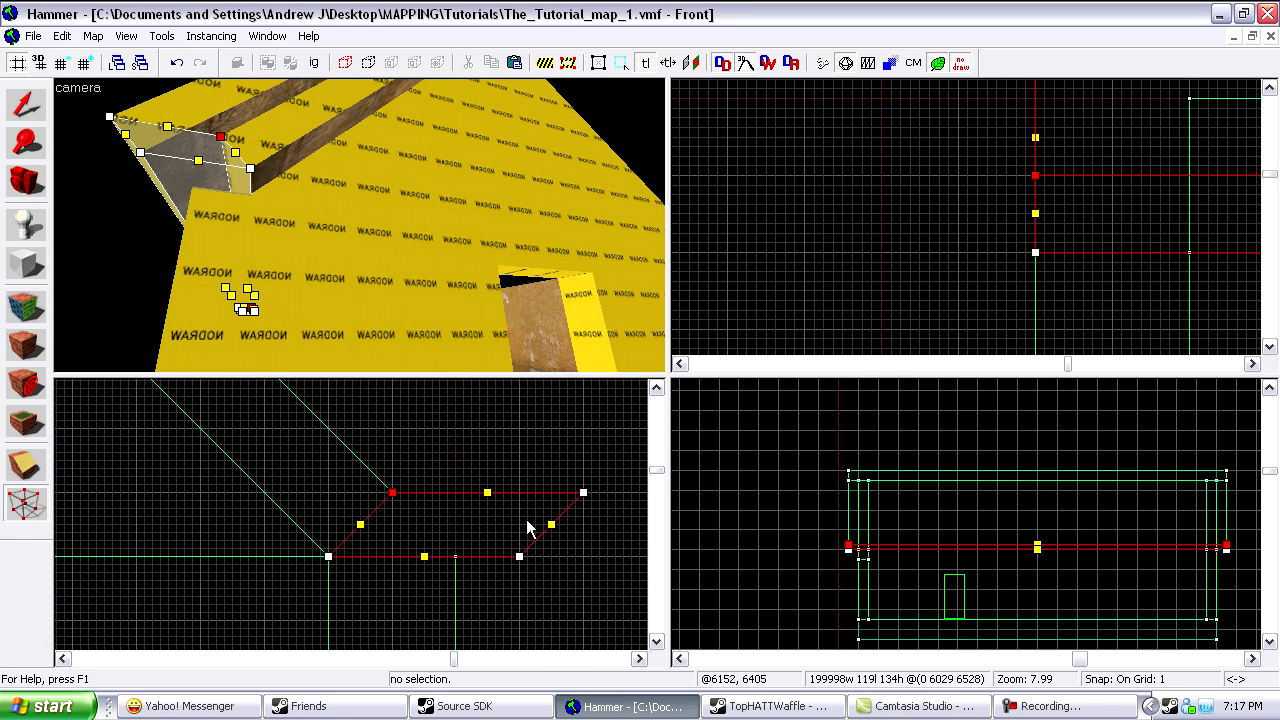
Step: Move the eave strip's outer top vertex directly above its outer bottom vertex, leaving a 4-unit-high outer edge
scroll(585, 490, "up", 1)
scroll(492, 568, "up", 3)
left_click_drag(583, 487, 495, 512)
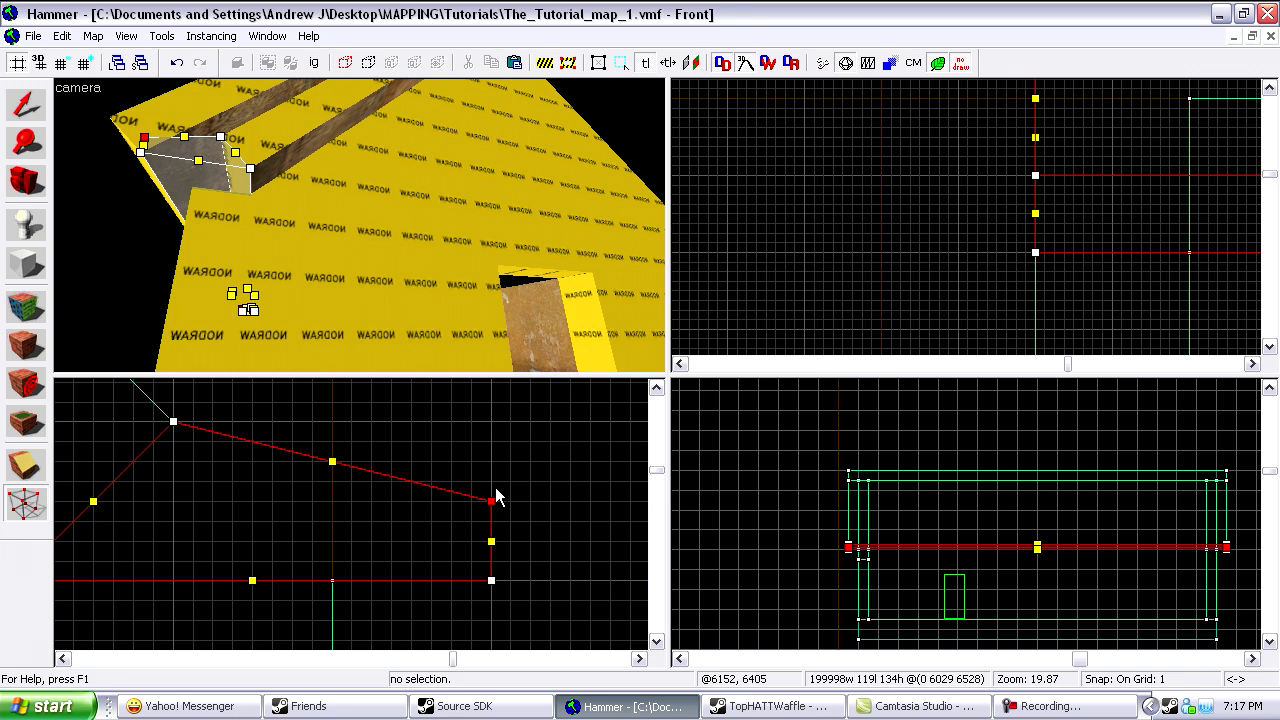
scroll(497, 497, "down", 4)
key("shift+v")
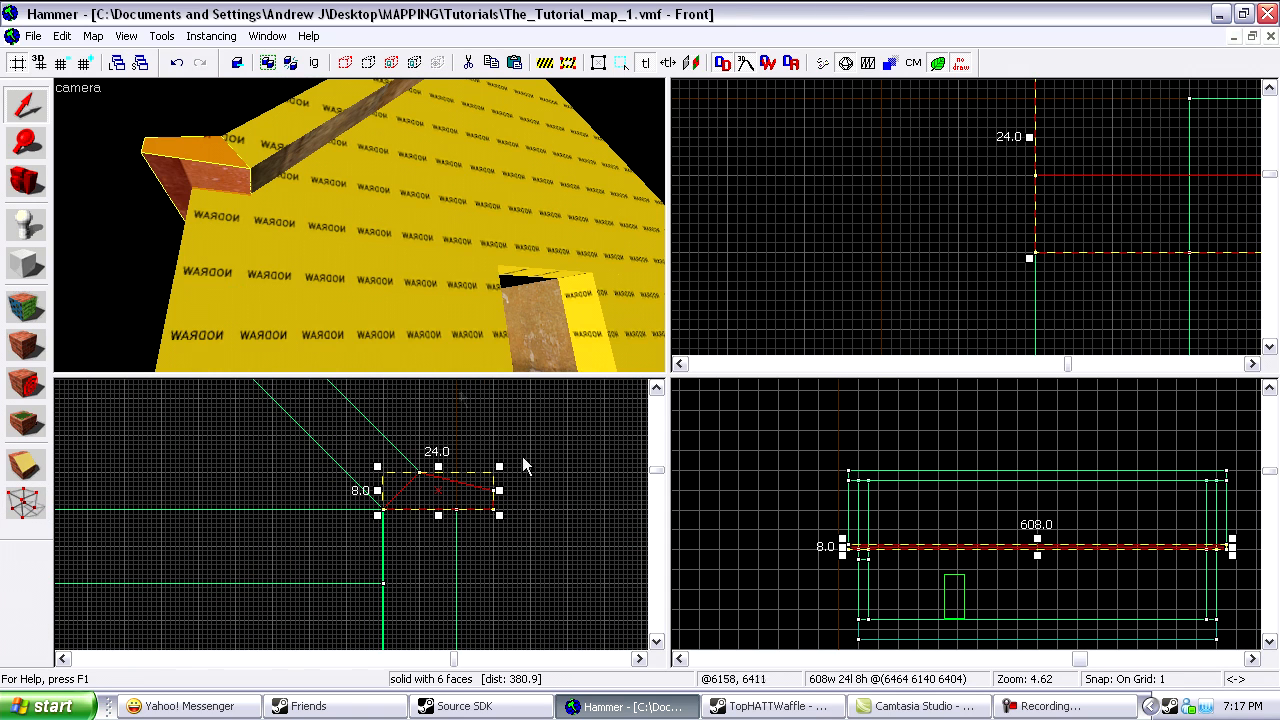
Step: Extend the eave strip to 32 units wide and thin its outer edge to 2 units
key("z")
key("w")
key("z")
key("shift+v")
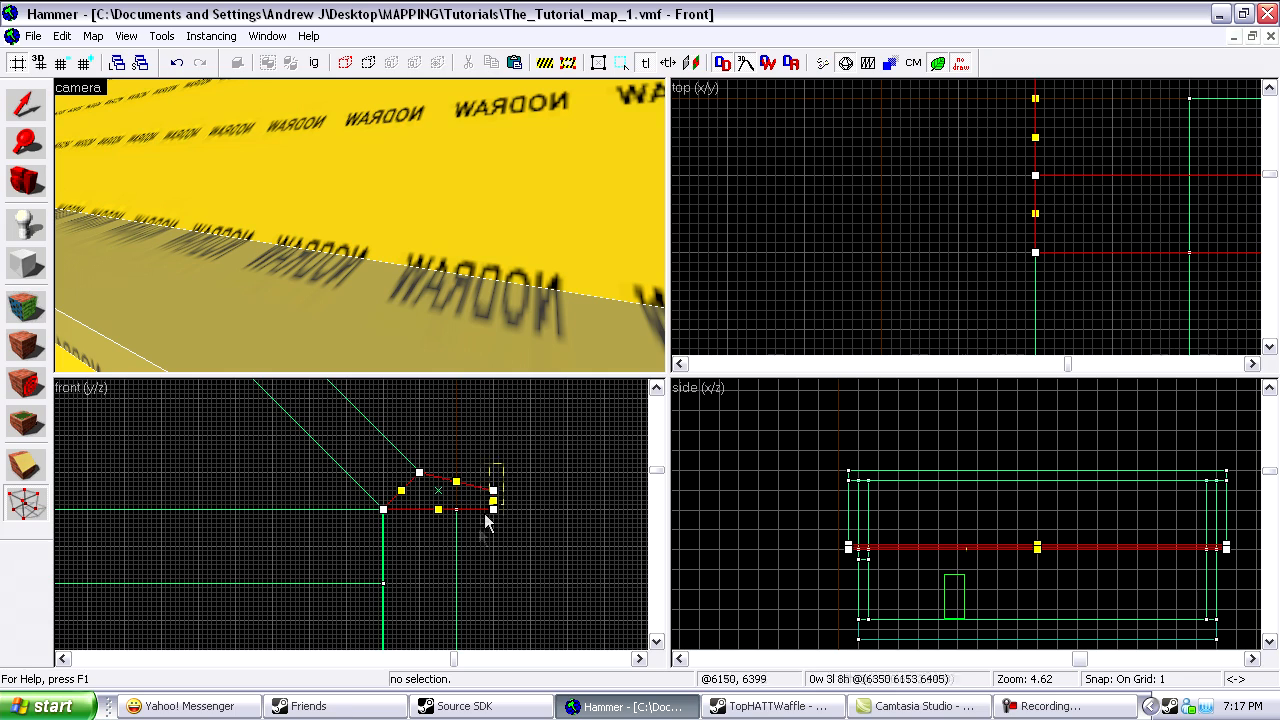
left_click_drag(499, 477, 477, 534)
scroll(489, 522, "up", 6)
scroll(506, 485, "down", 2)
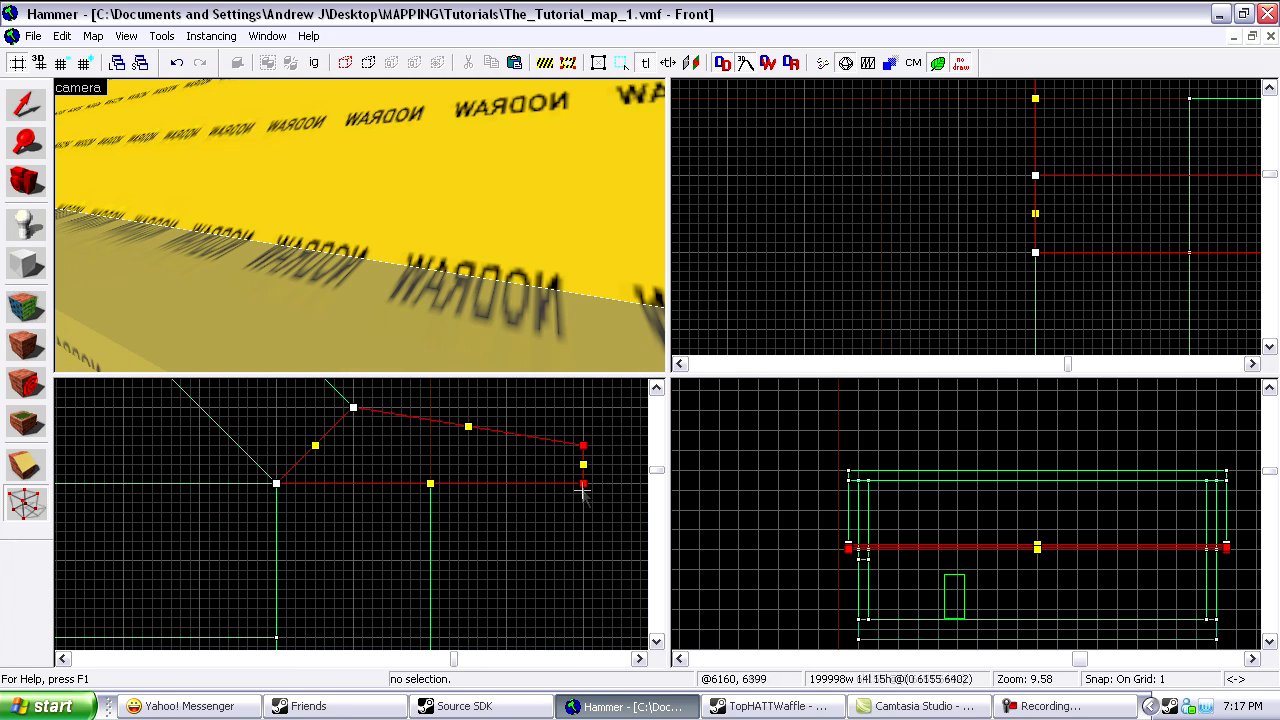
key("shift+s")
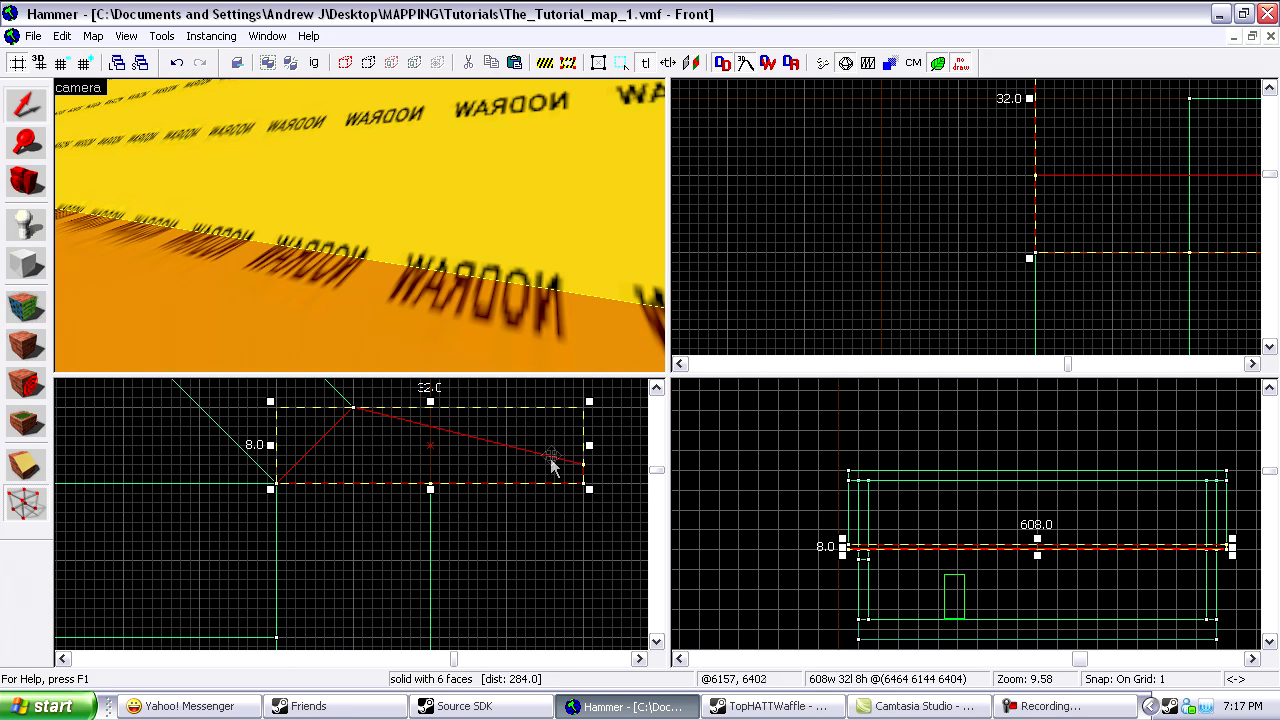
Step: Examine the eave strip's joint with the roof slab and side wall in an enlarged 3D view
key("z")
key("s")
key("z")
key("Escape")
key("z")
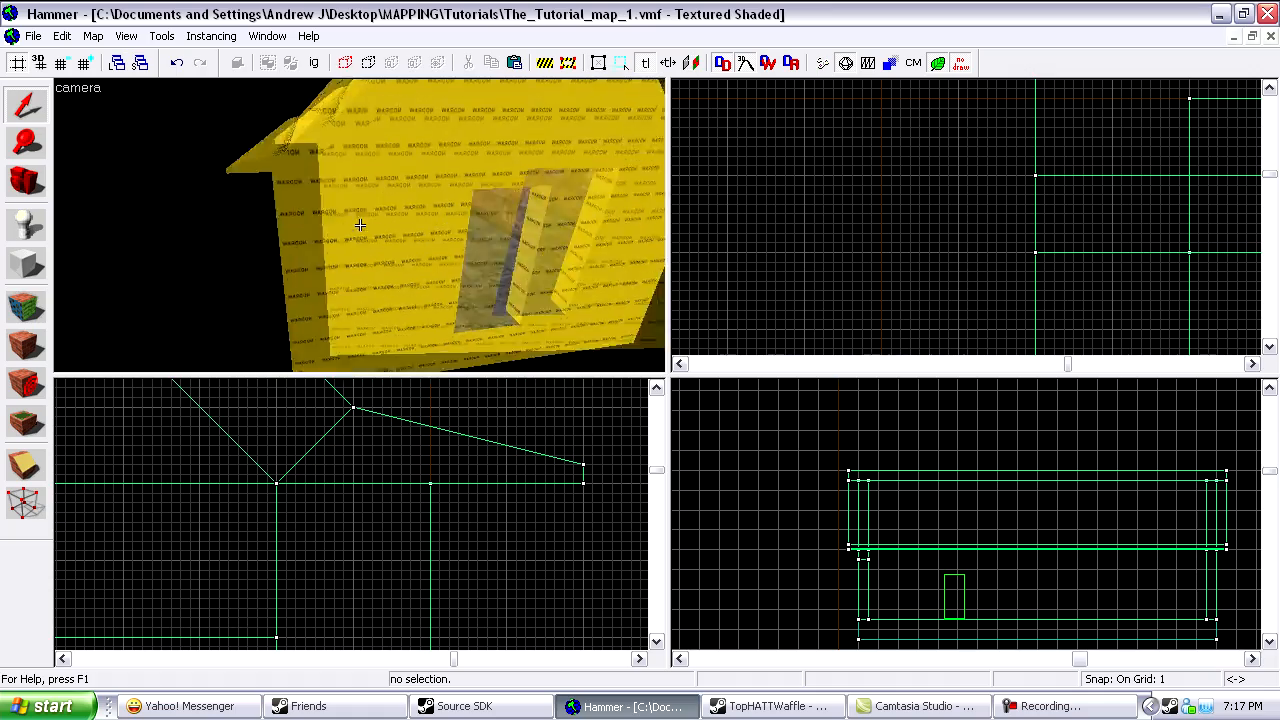
key("w")
key("s")
key("z")
left_click(371, 224)
key("shift+z")
key("z")
key("w")
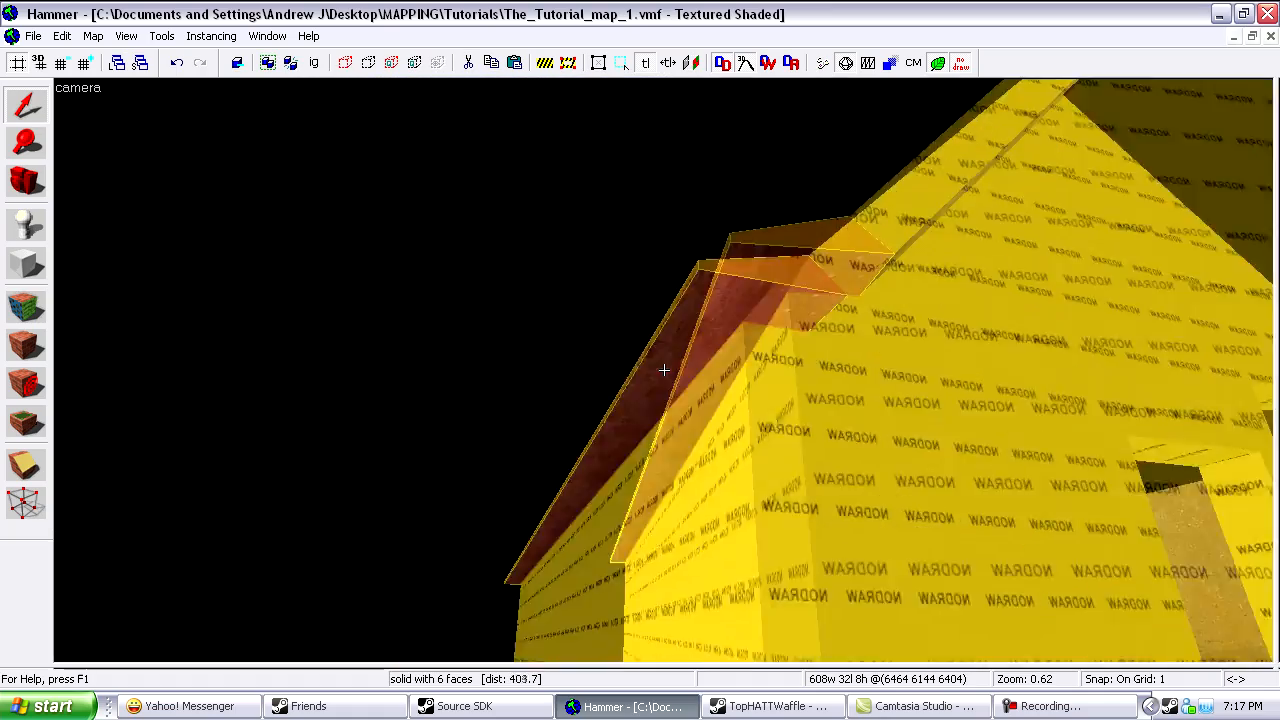
key("s")
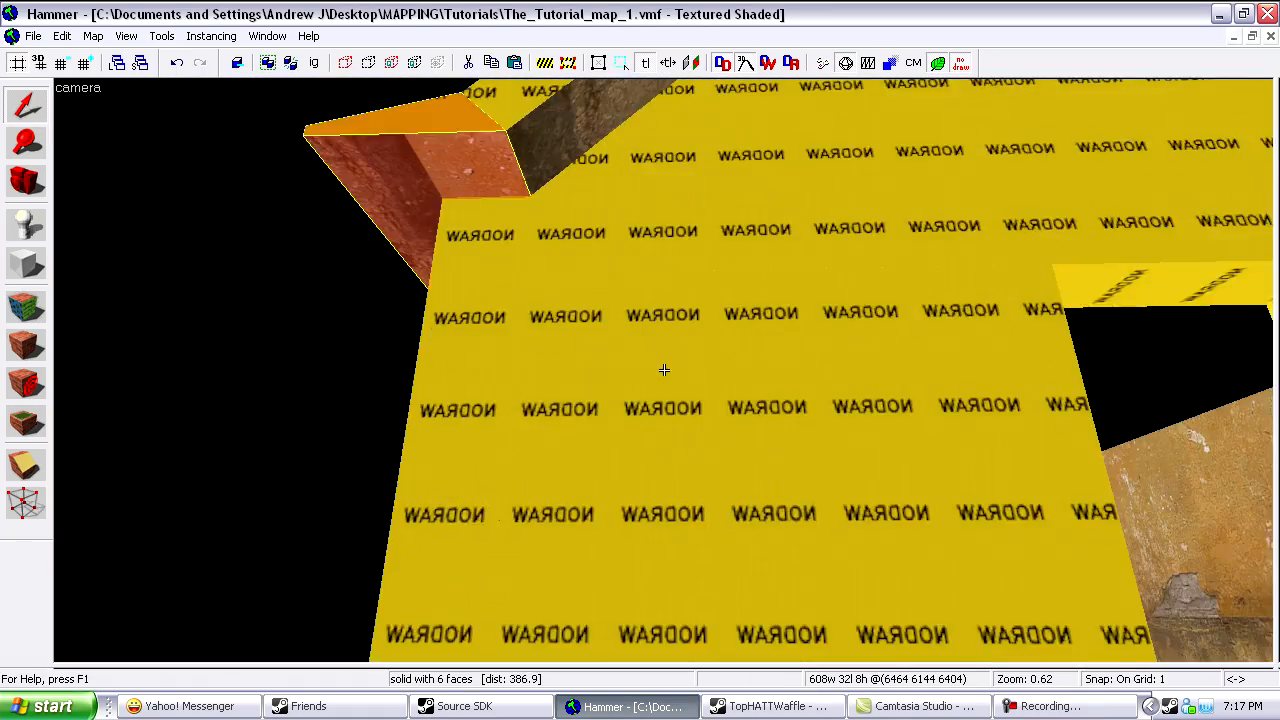
Step: Select the roof slab and its eave strip together and return to the four-view layout
key("z")
key("shift+a")
left_click(668, 277)
key("shift+a")
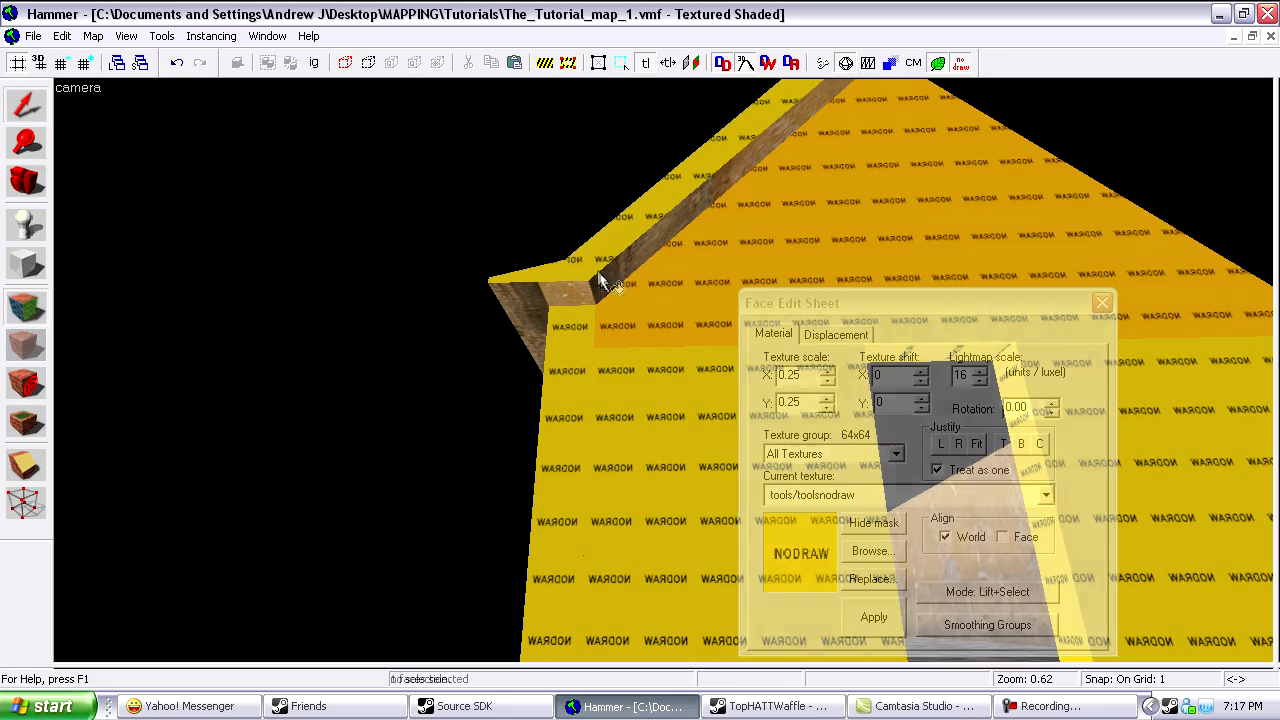
left_click(601, 257)
left_click(32, 351)
key("z")
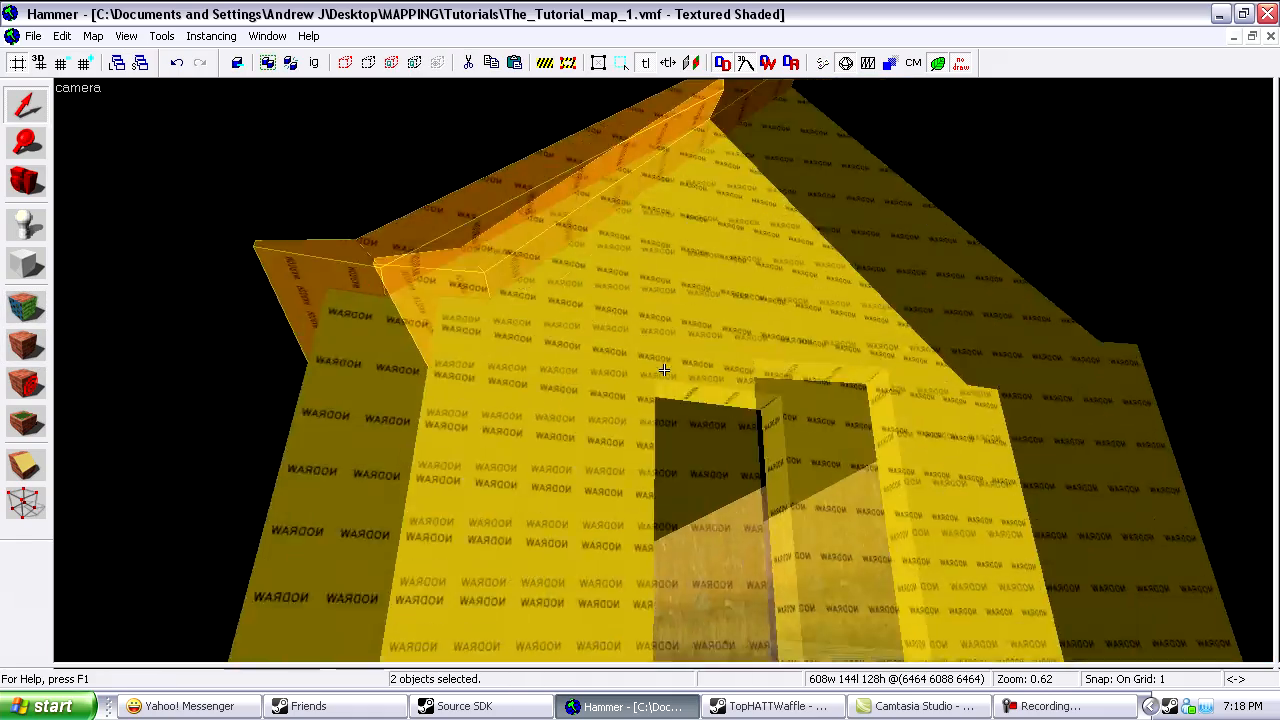
key("d")
key("z")
left_click_drag(667, 370, 779, 345)
key("shift+z")
Step: Copy the roof slab and eave strip, and flip the copy into a mirrored slope for the opposite side
scroll(871, 252, "down", 7)
left_click_drag(889, 226, 1013, 225)
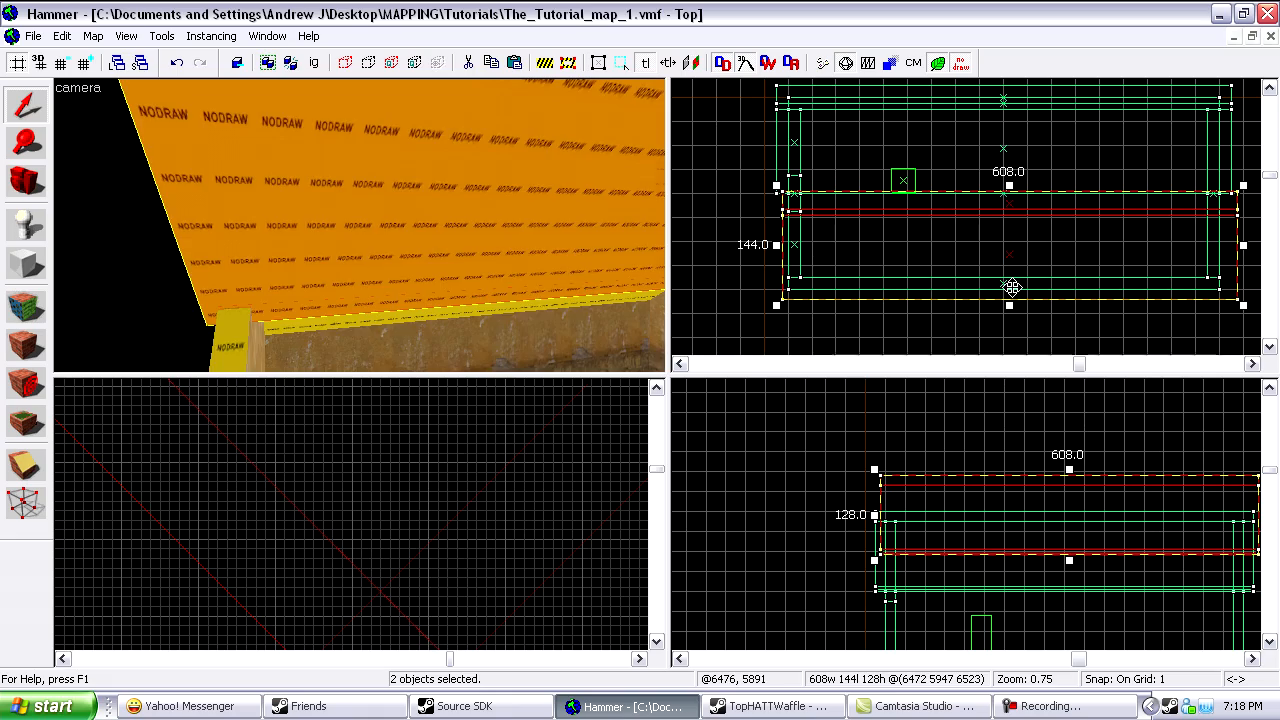
scroll(835, 241, "up", 7)
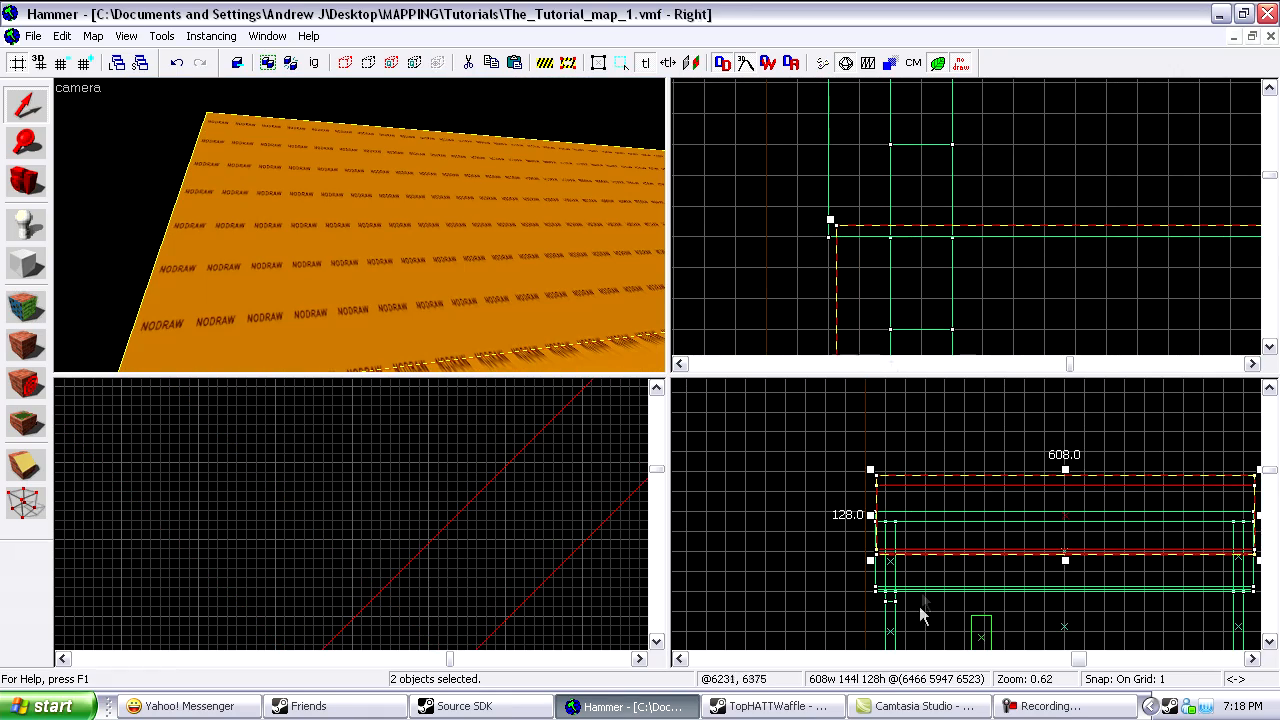
scroll(919, 606, "down", 8)
scroll(925, 560, "up", 5)
scroll(243, 434, "down", 5)
left_click_drag(299, 483, 376, 452)
key("ctrl+i")
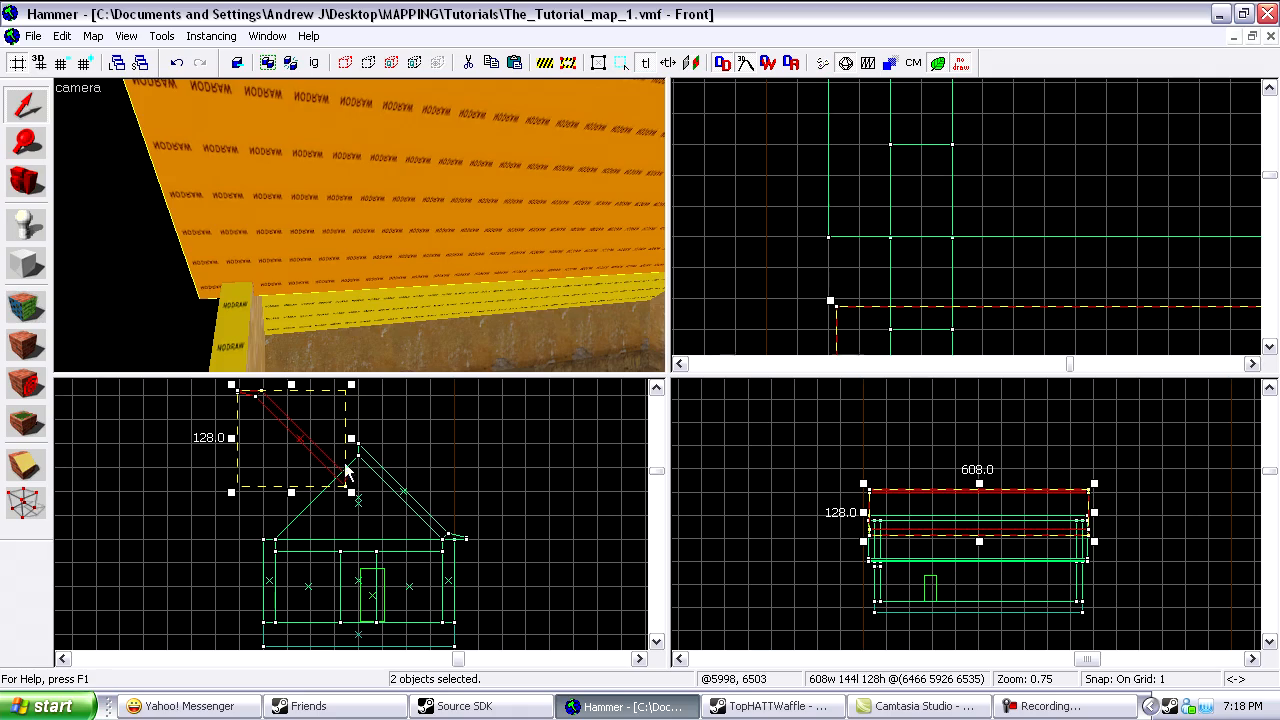
left_click_drag(305, 429, 318, 432)
key("ctrl+i")
Step: Align the mirrored slab and eave with the first slope at the ridge and with both roof ends
scroll(907, 214, "down", 6)
left_click_drag(923, 260, 969, 209)
scroll(885, 216, "up", 4)
scroll(916, 249, "up", 5)
scroll(322, 436, "up", 4)
left_click_drag(321, 425, 386, 486)
scroll(386, 531, "up", 10)
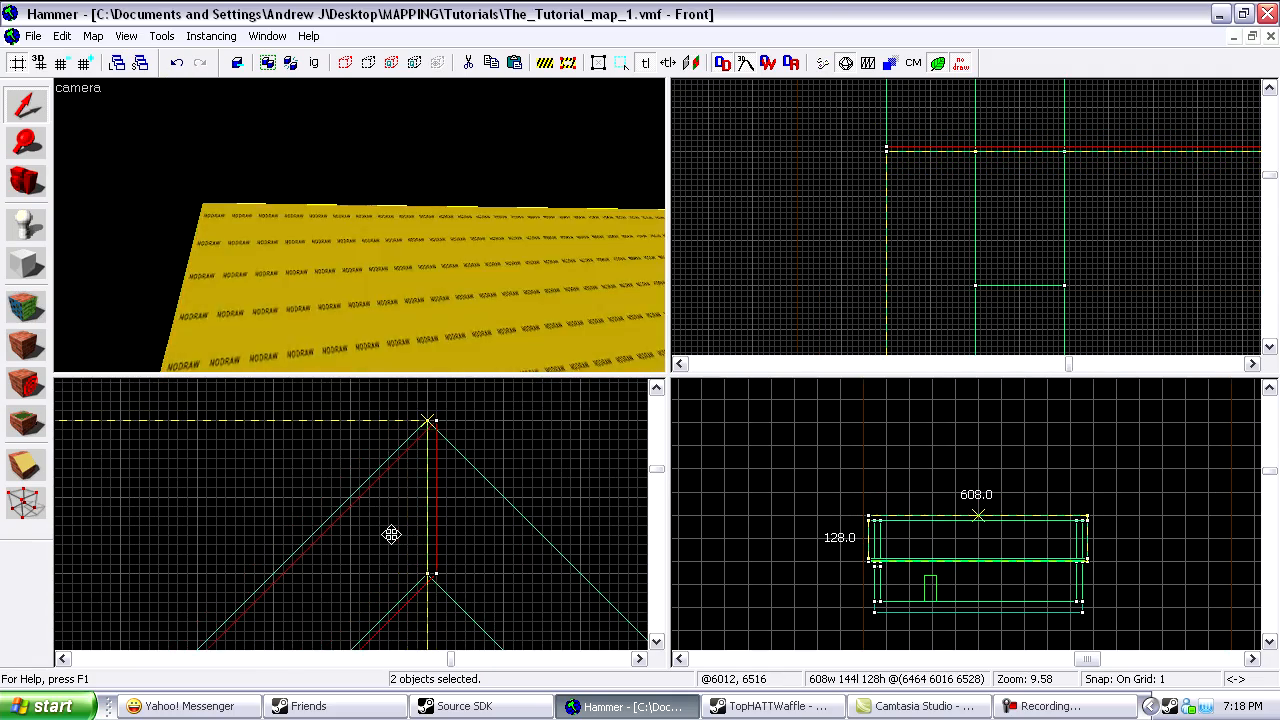
scroll(391, 535, "down", 15)
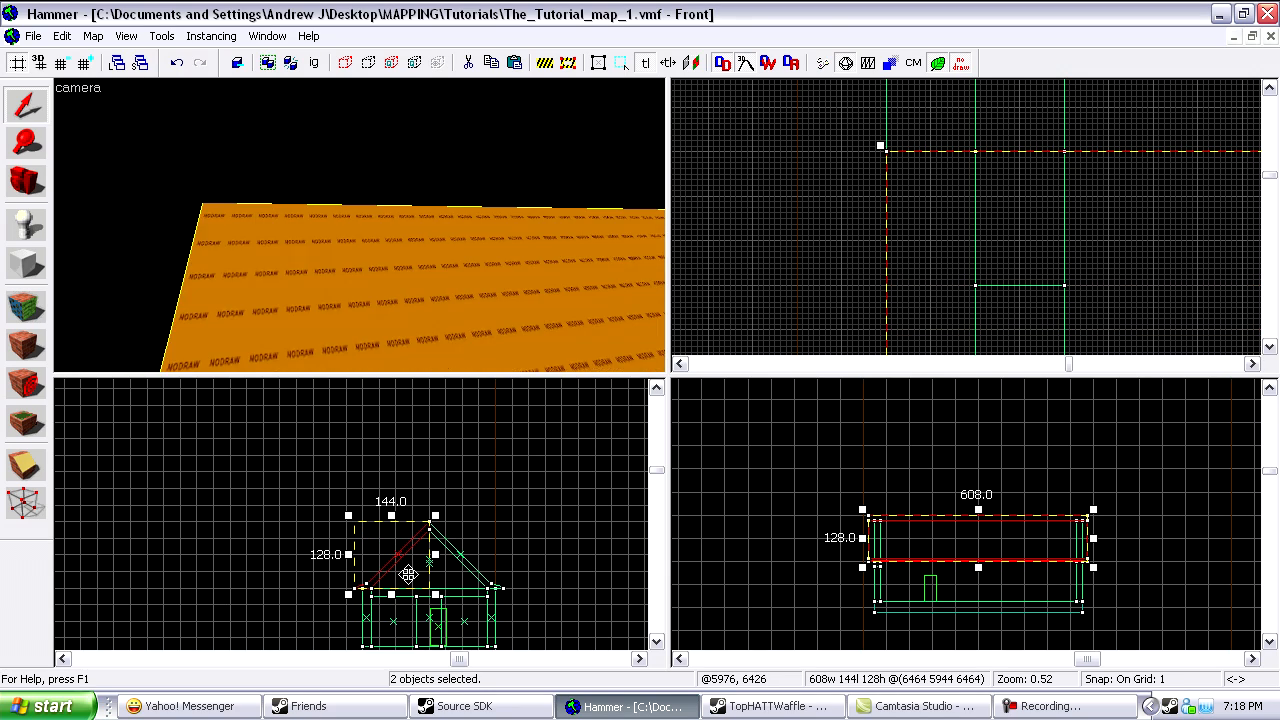
scroll(435, 519, "up", 13)
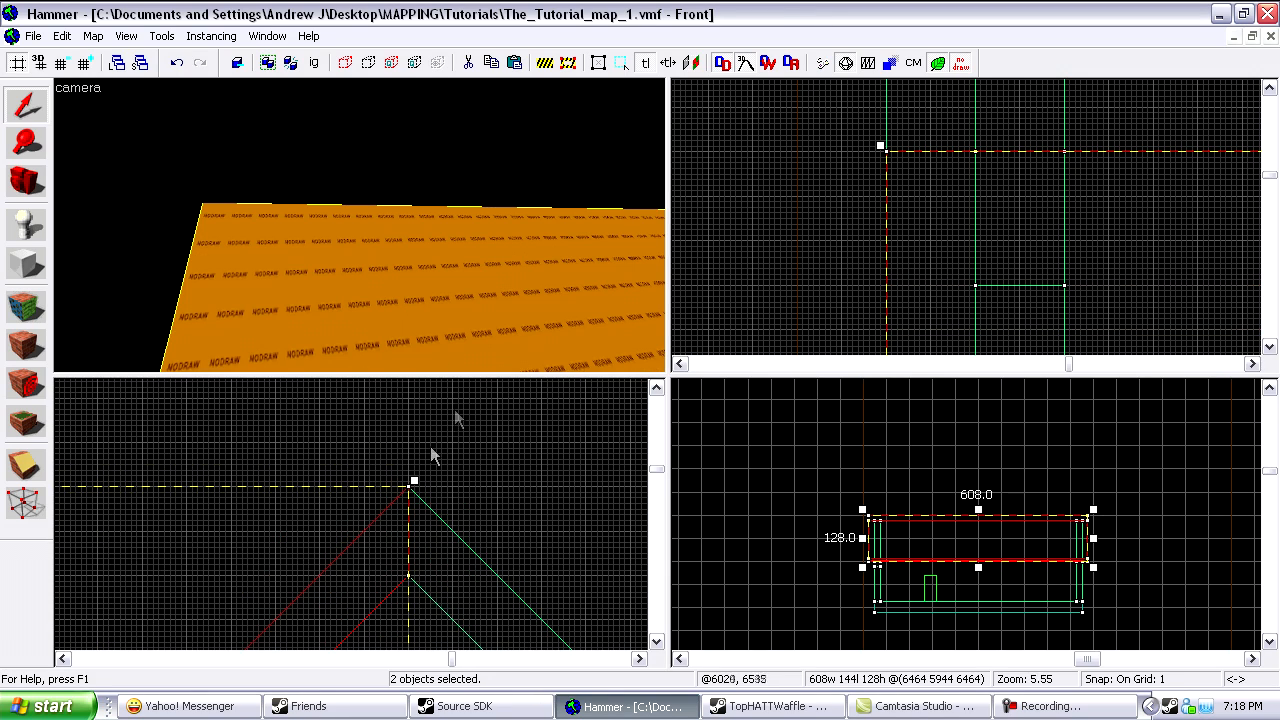
Step: Examine the assembled pitched roof from outside and from within the room in an enlarged 3D view
key("z")
key("s")
key("z")
key("shift+z")
key("z")
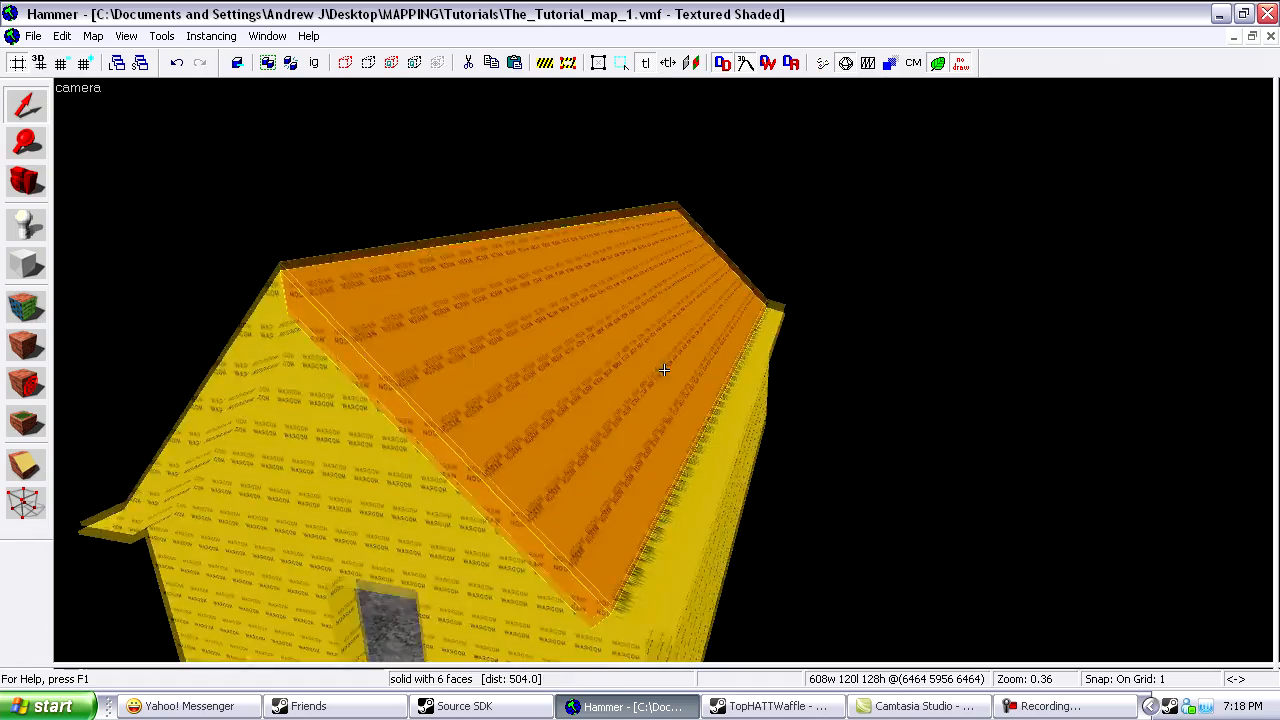
key("w")
key("s")
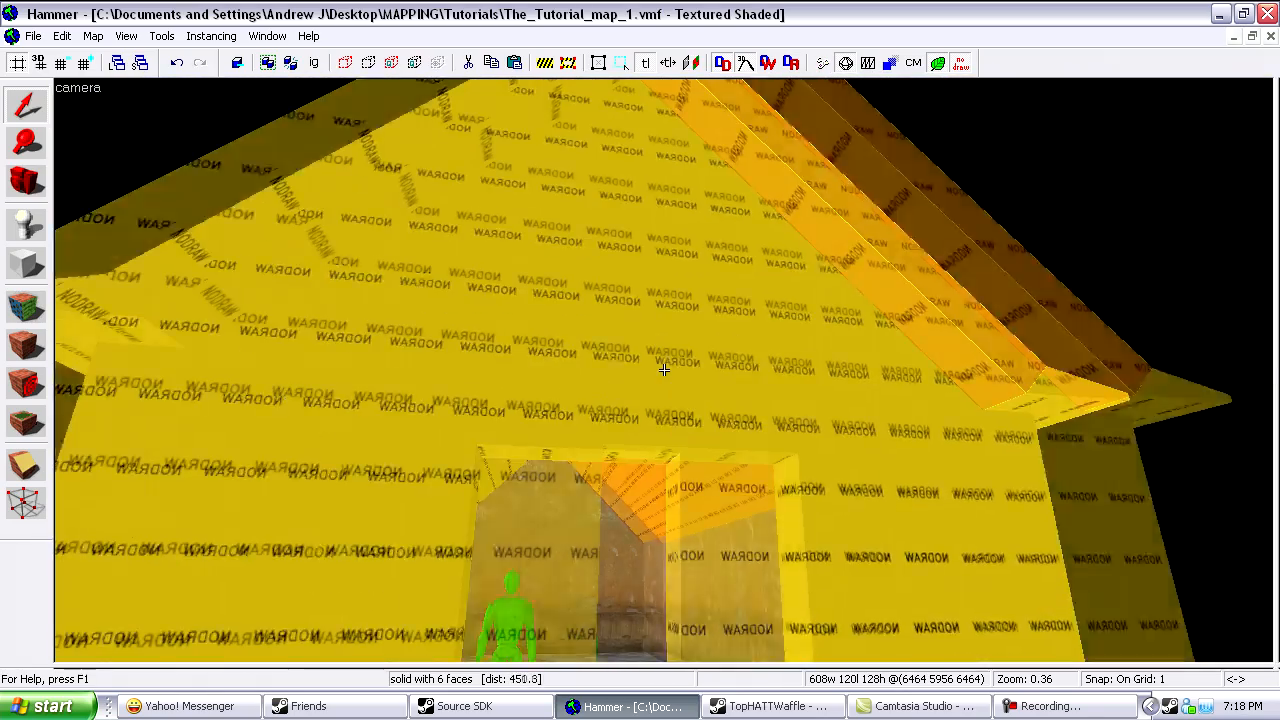
key("w")
key("z")
Step: Filter the textures for wood and apply v4v/wood/lagerlu4 to the inner faces of both roof slopes
key("shift+a")
left_click(771, 141)
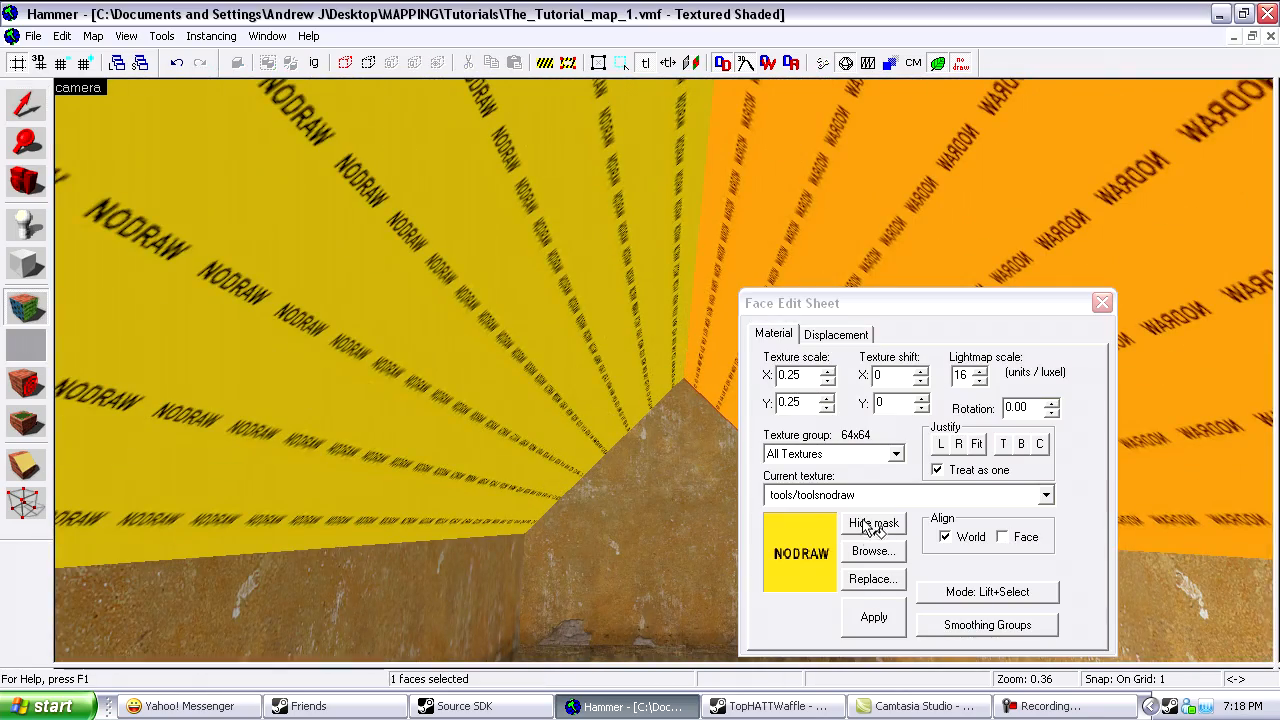
left_click(866, 552)
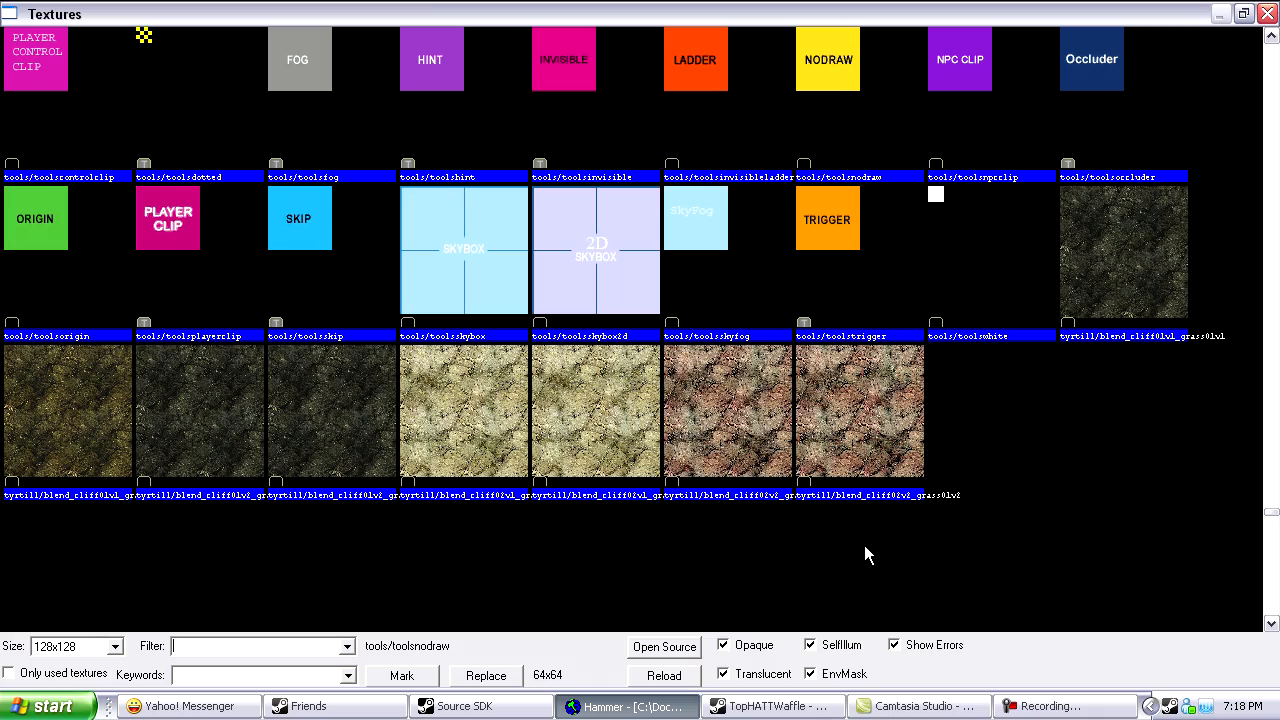
type("wood")
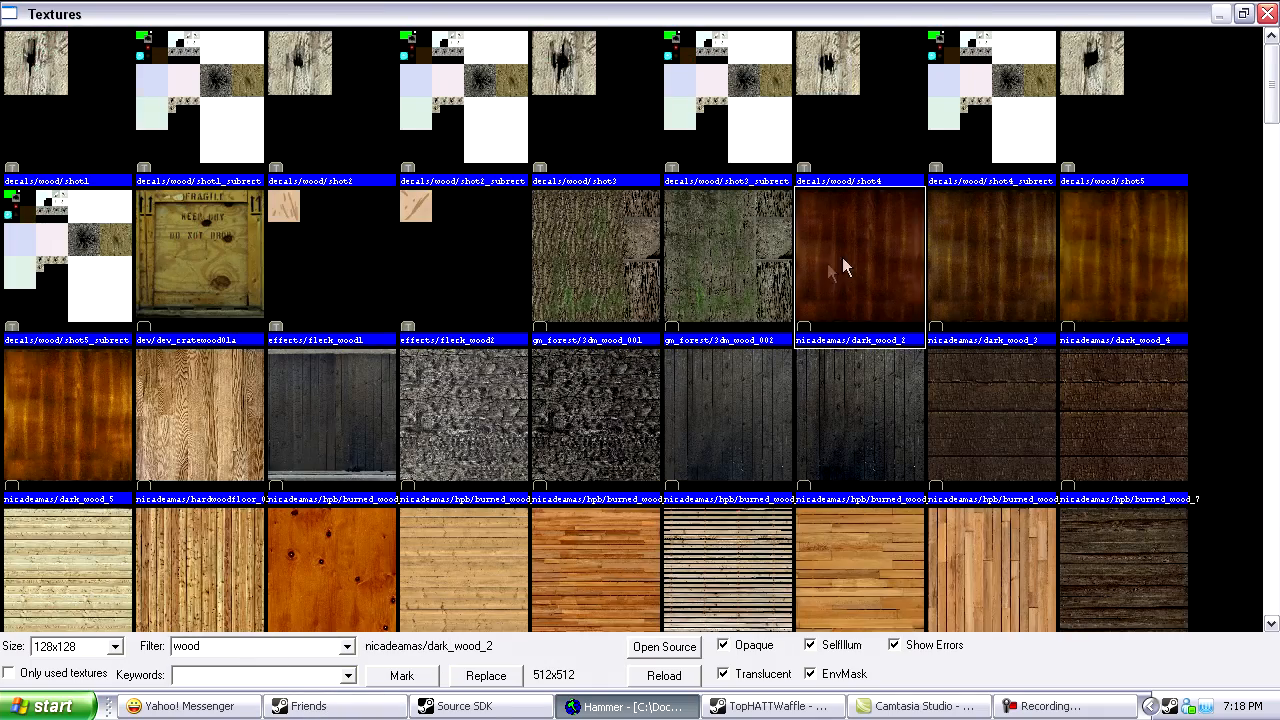
scroll(843, 261, "down", 3)
scroll(503, 289, "down", 4)
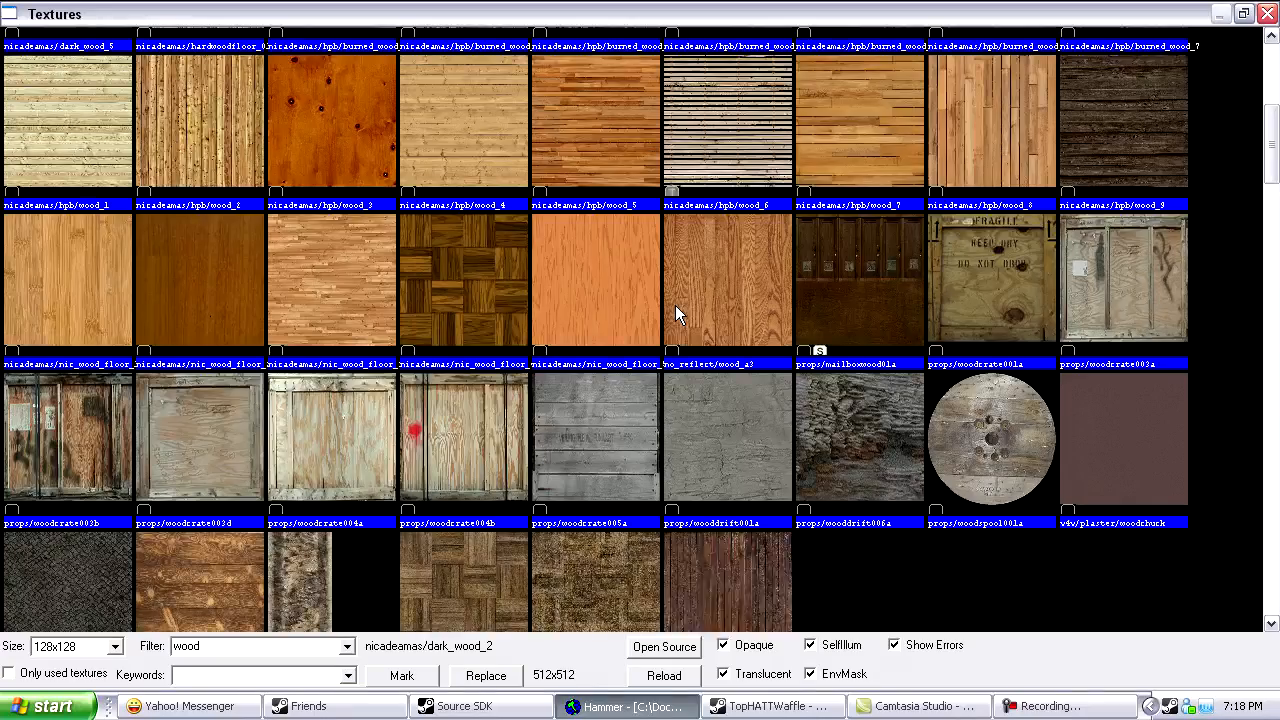
scroll(608, 425, "down", 1)
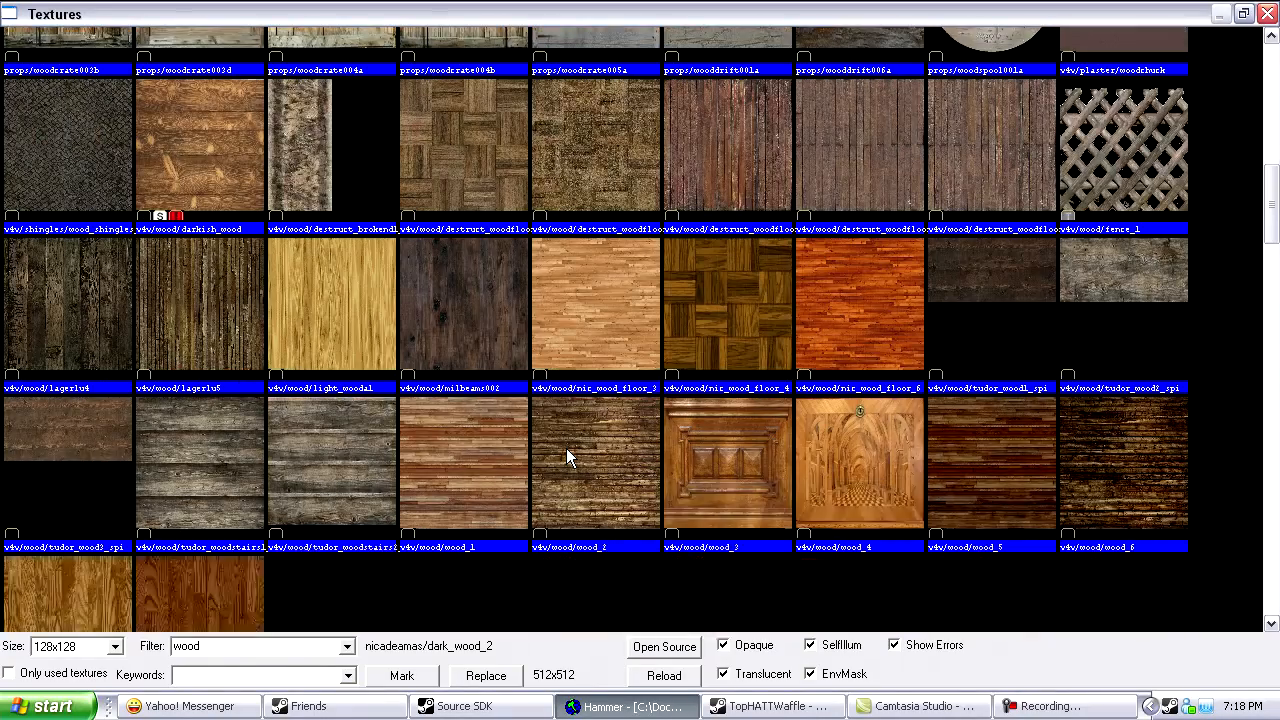
double_click(71, 300)
right_click(335, 222)
right_click(767, 268)
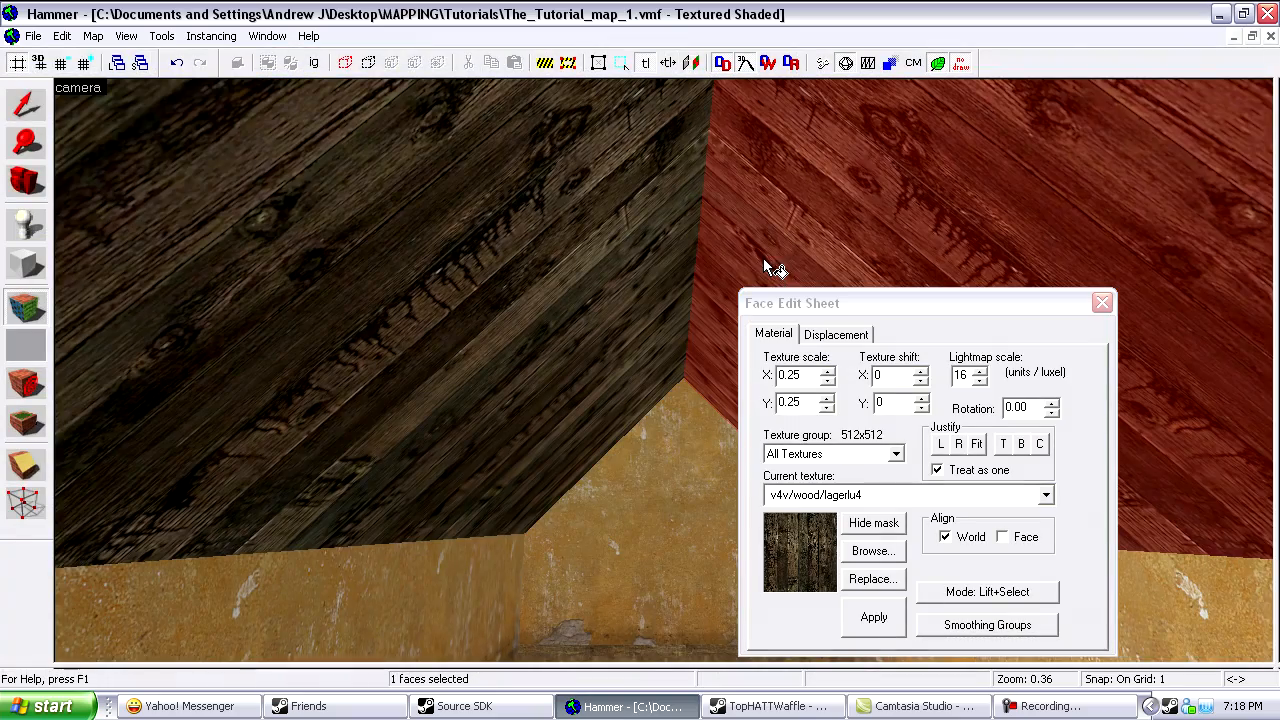
Step: Rotate the wood texture on both inner roof faces to 90 degrees
left_click(600, 255, "ctrl")
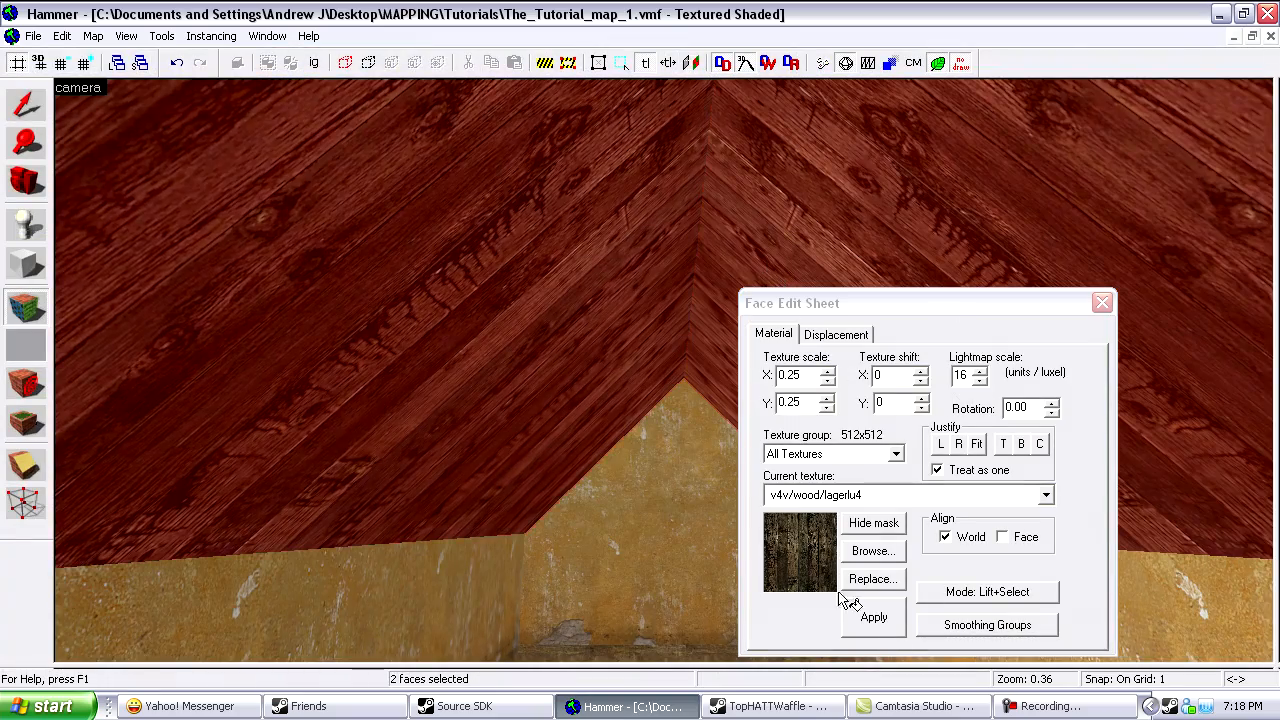
left_click(1012, 409)
left_click(880, 620)
key("Escape")
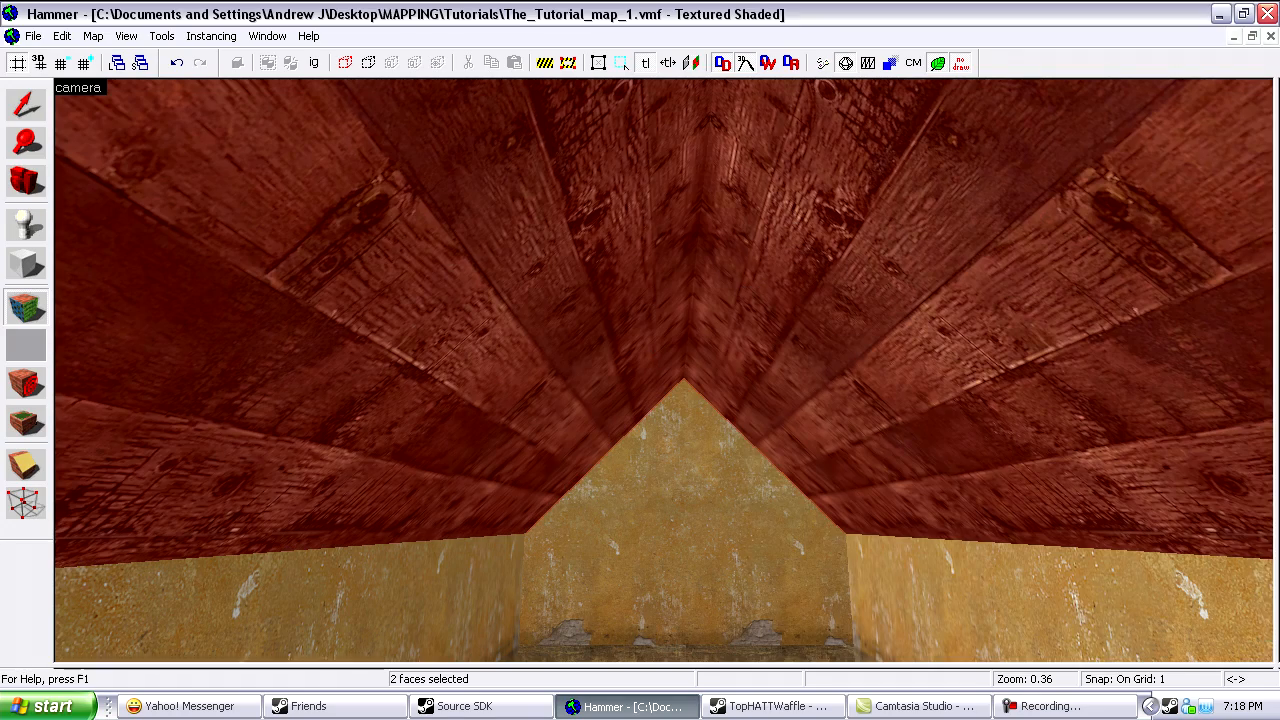
Step: Apply v4v/wood/lagerlu4 to the exposed underside and sloping end face of the roof overhang at one gable
left_click_drag(1278, 356, 753, 354)
key("z")
key("s")
key("z")
right_click(511, 145)
key("z")
key("d")
key("z")
right_click(579, 397)
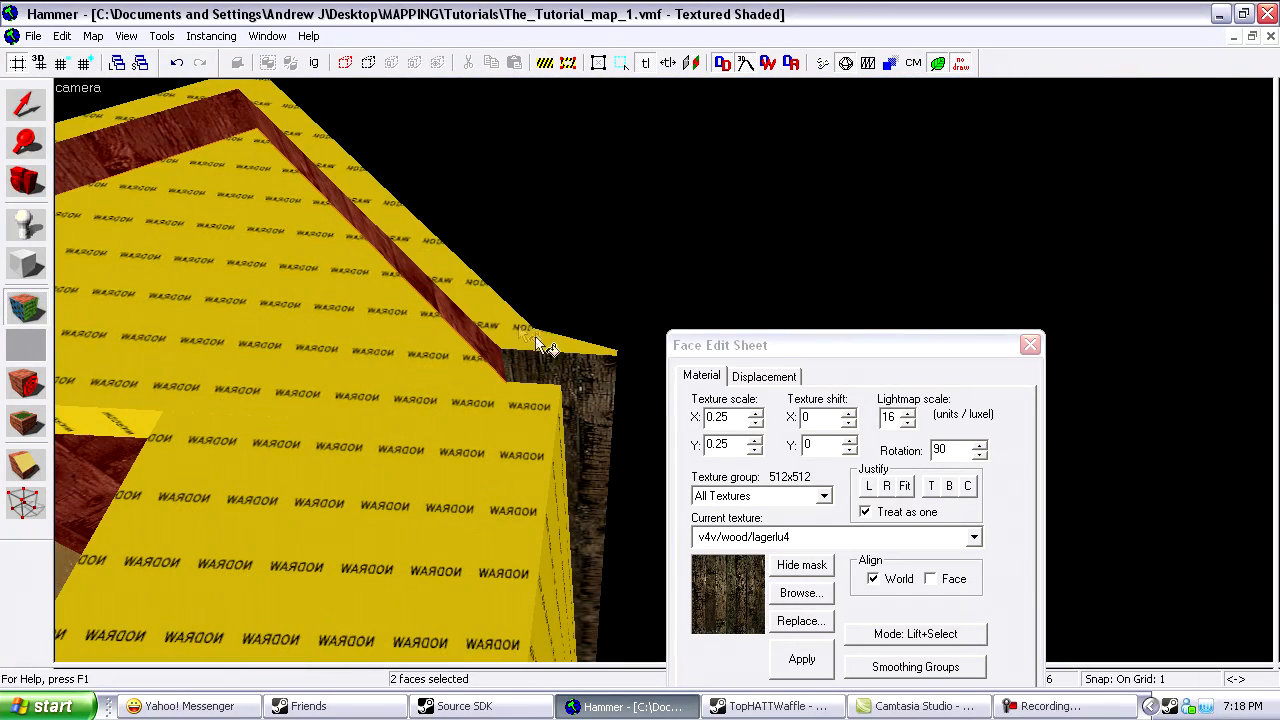
right_click(466, 280)
Step: Set the wood texture rotation to 45 degrees on the roof's sloping end faces at this gable
left_click(958, 450)
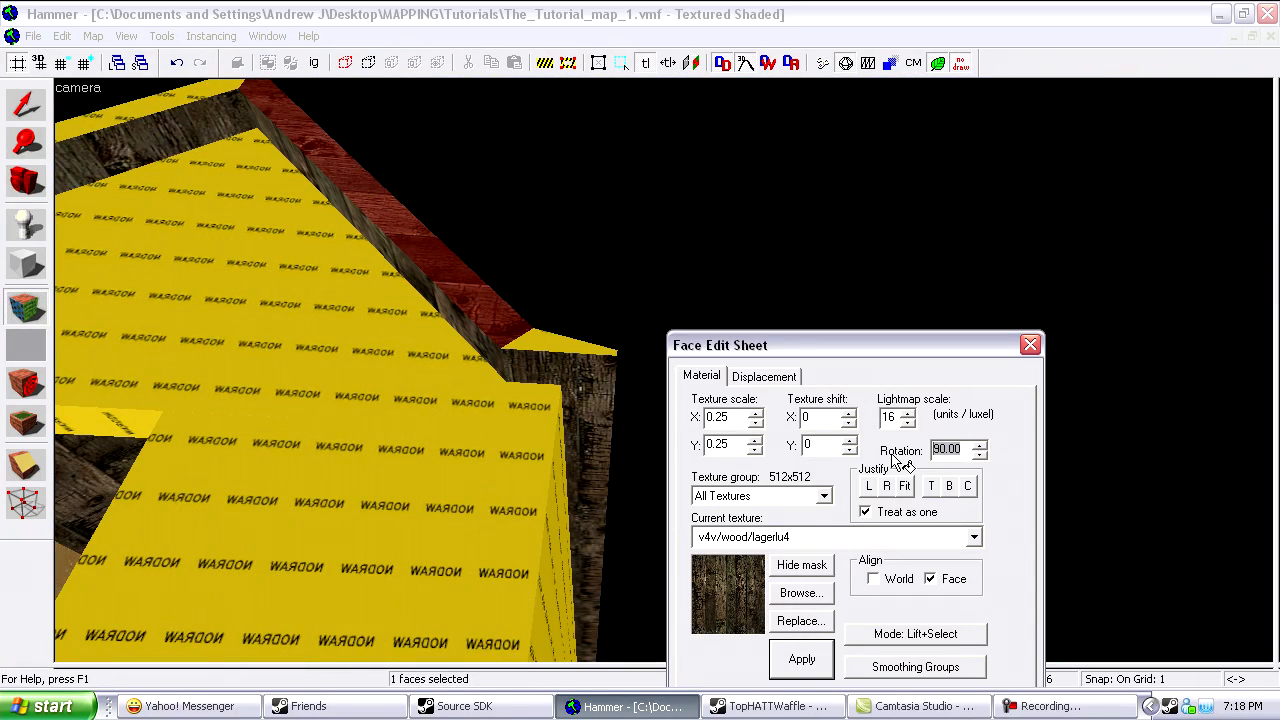
key("z")
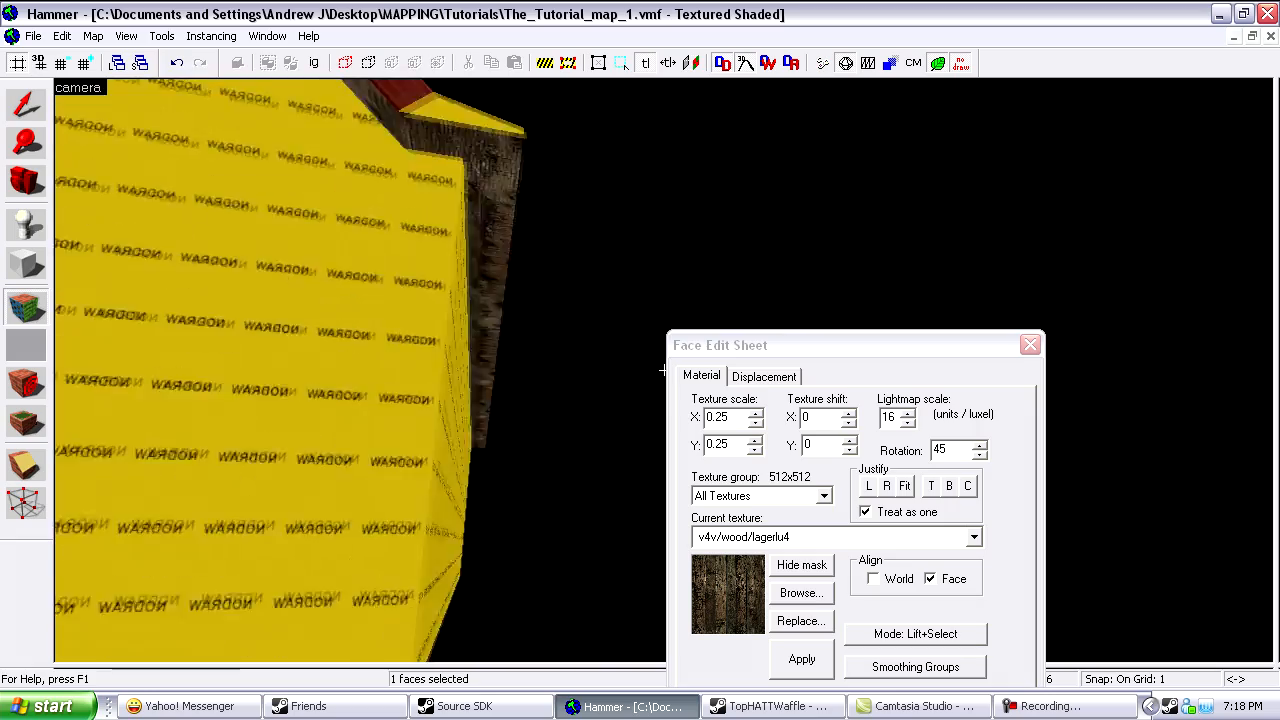
key("z")
left_click(413, 203)
key("z")
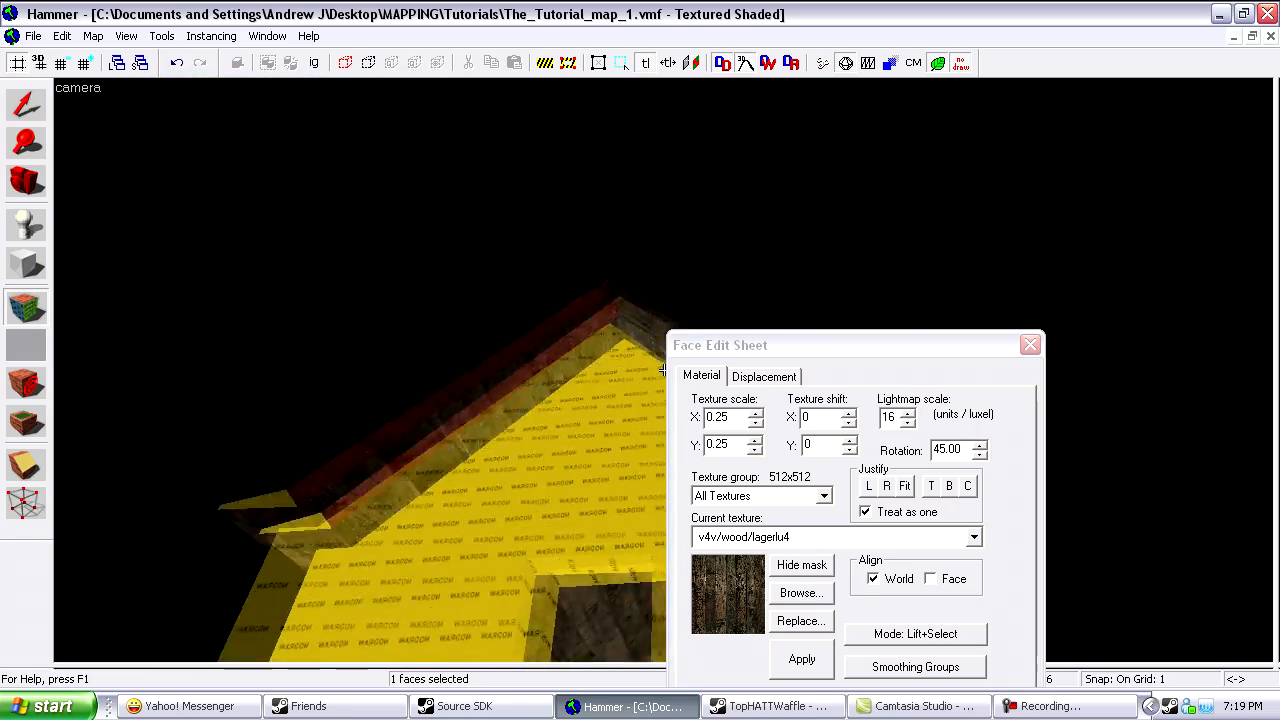
Step: Apply v4v/wood/lagerlu4 to the sloping roof end faces at the opposite gable and compare world and face alignment
key("s")
key("z")
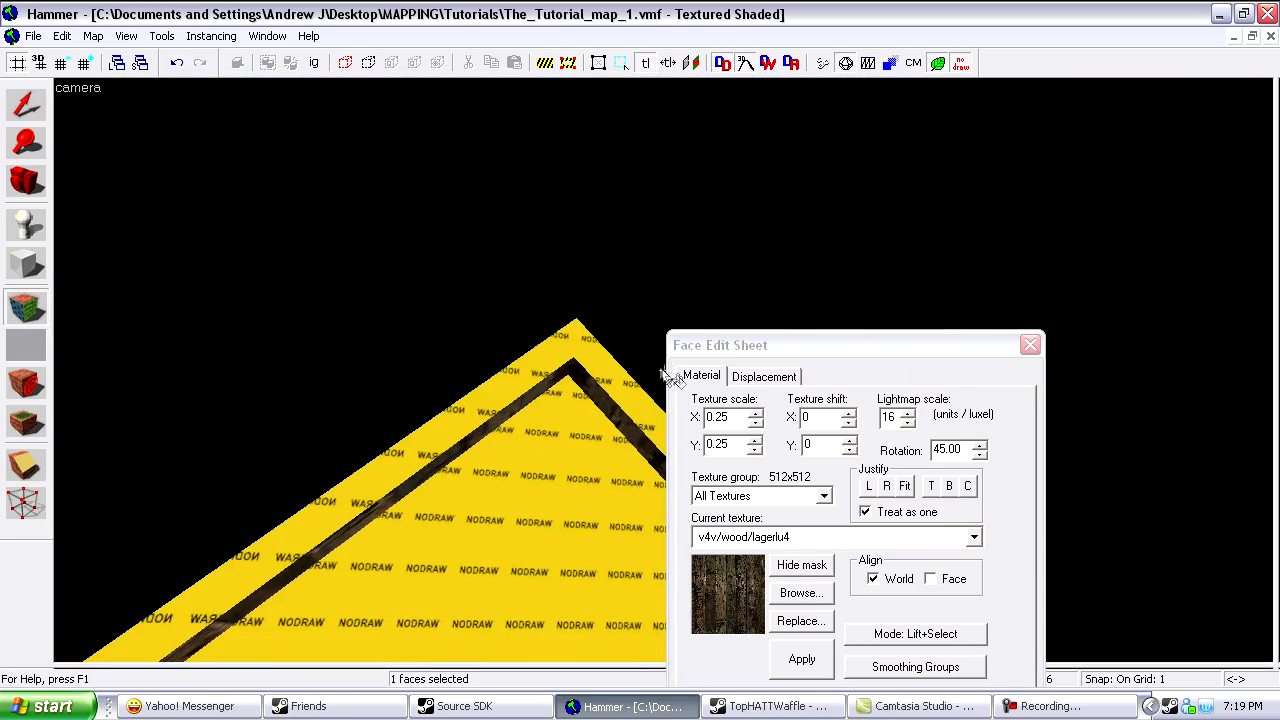
right_click(548, 376)
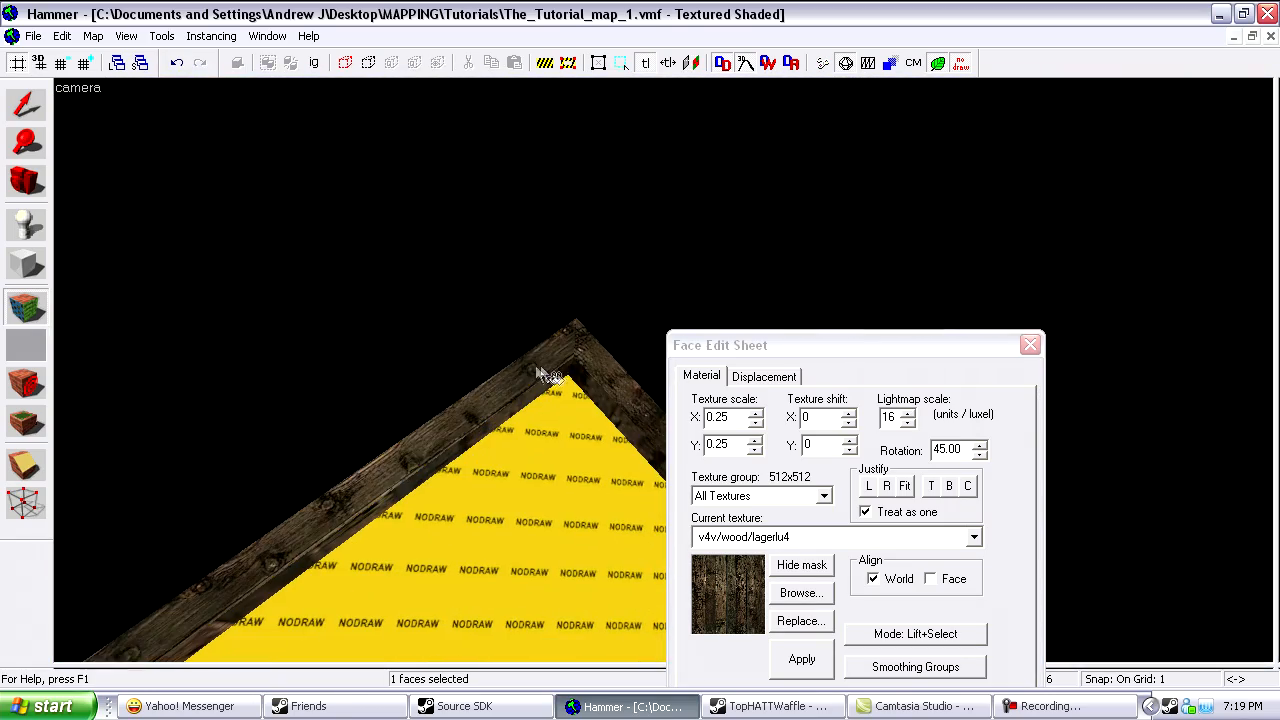
left_click(893, 584)
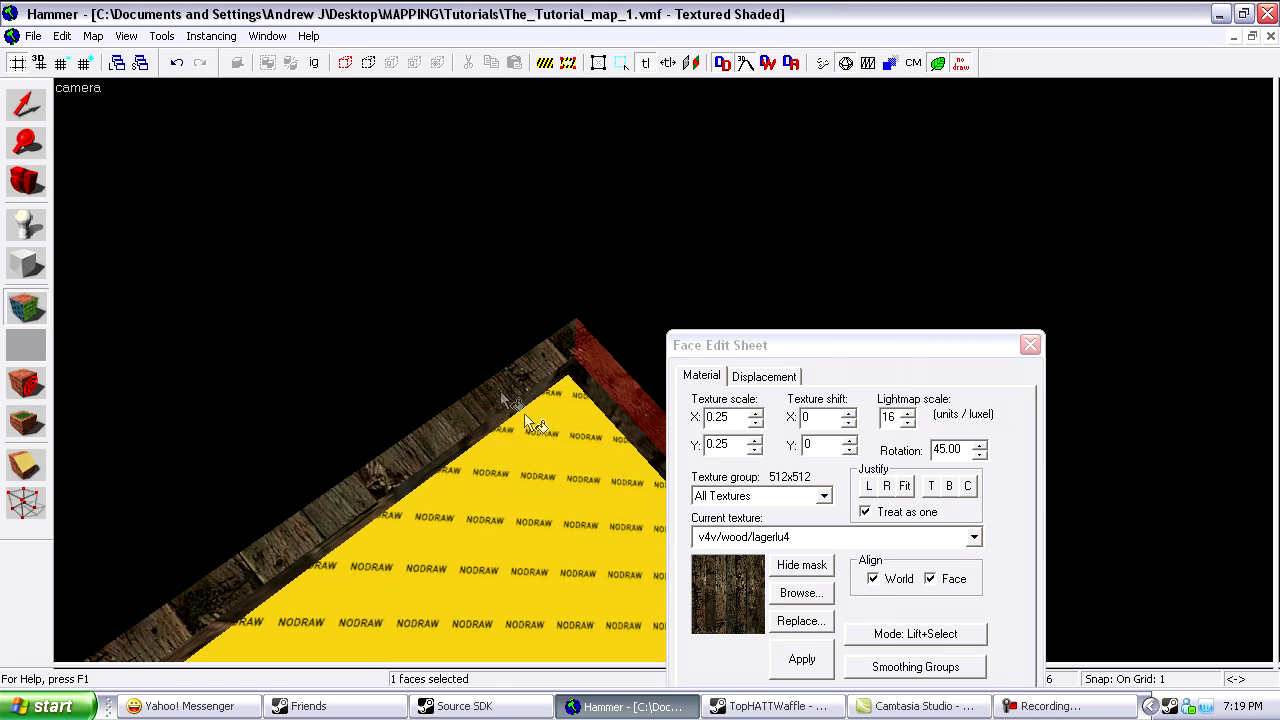
left_click(930, 581)
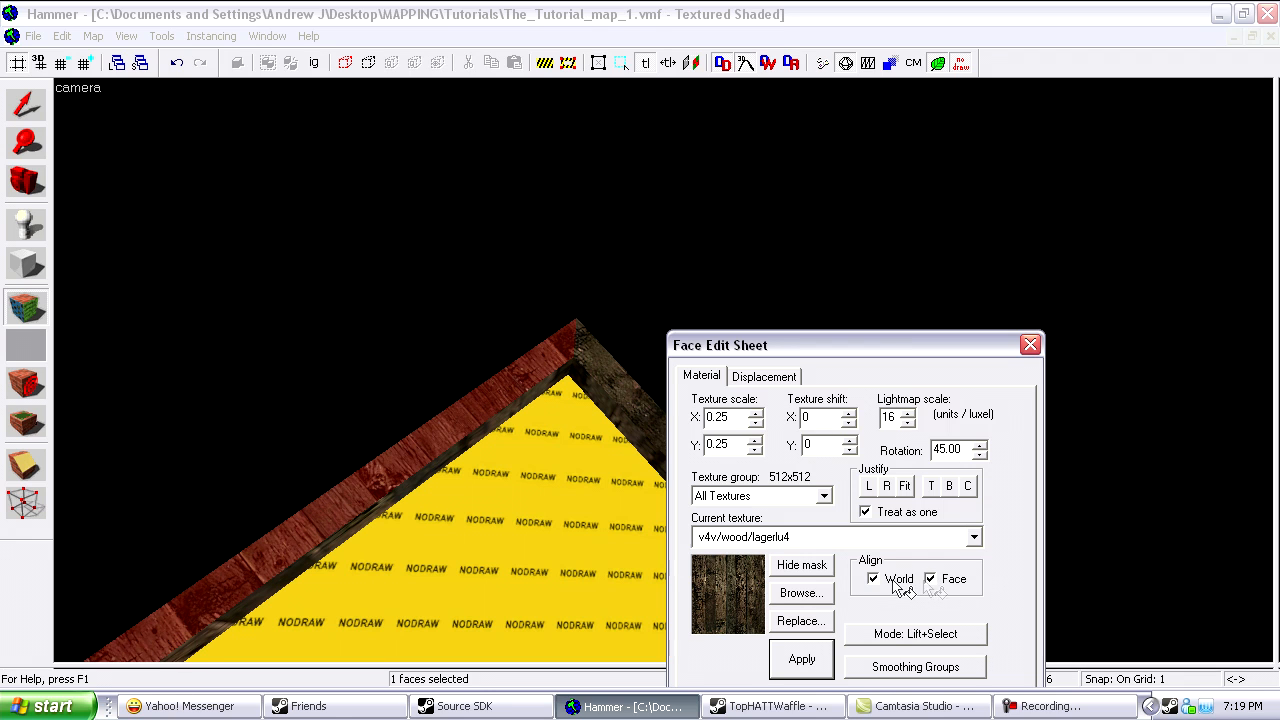
Step: Set the wood rotation to -45 degrees on the sloping roof end face where the planks run crosswise
key("z")
key("s")
key("z")
key("shift+s")
left_click(466, 360)
key("shift+a")
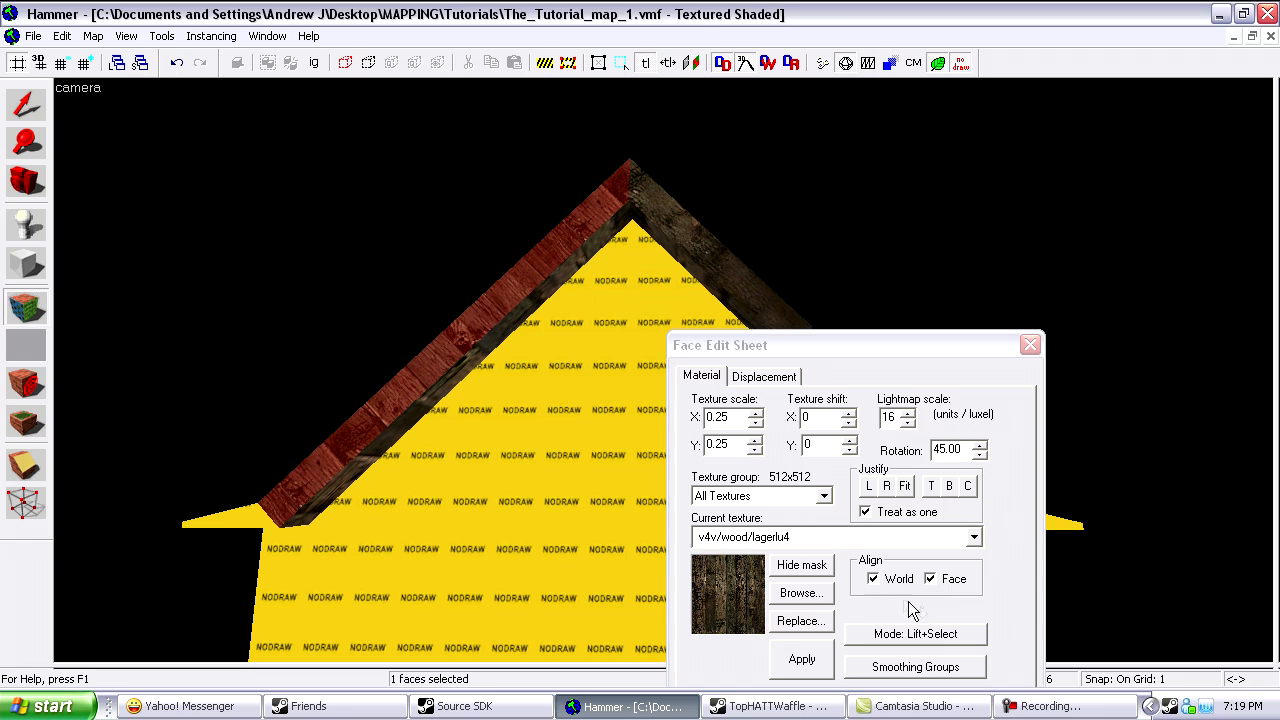
left_click(932, 592)
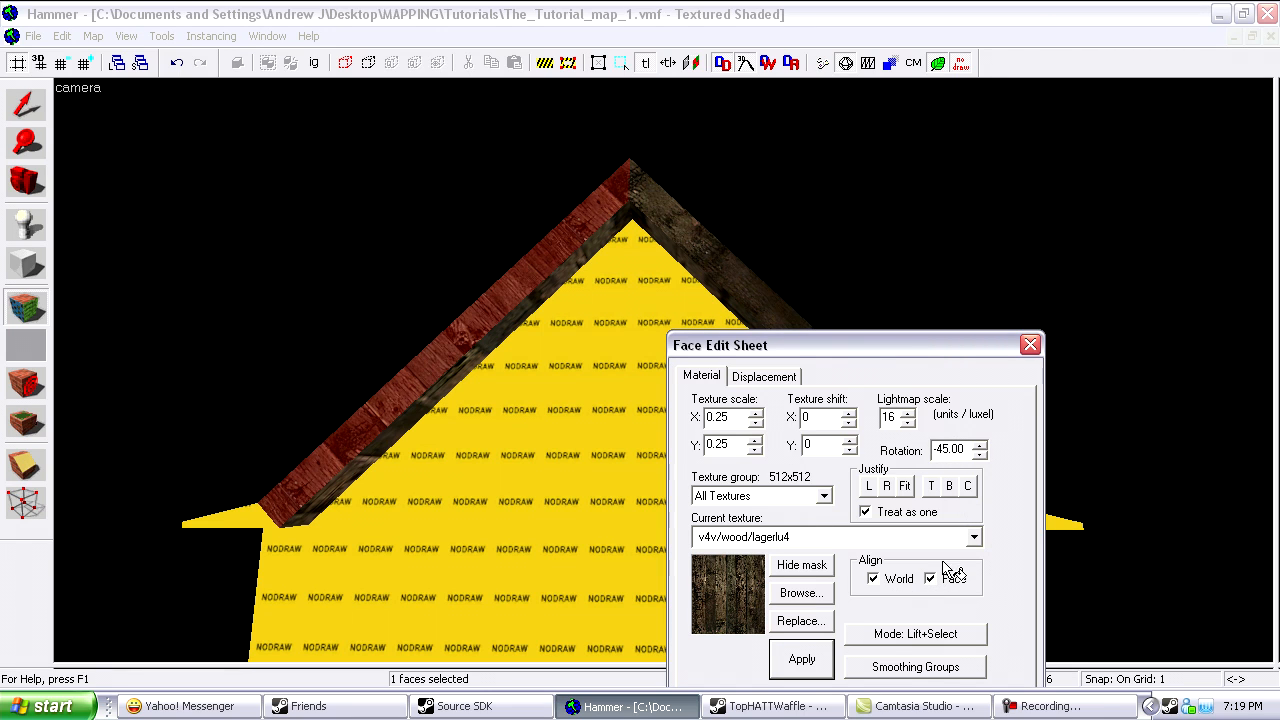
left_click(828, 662)
Step: Filter the textures for shingles and choose v4v/shingles/roof_alba5
key("z")
key("w")
key("a")
key("z")
key("d")
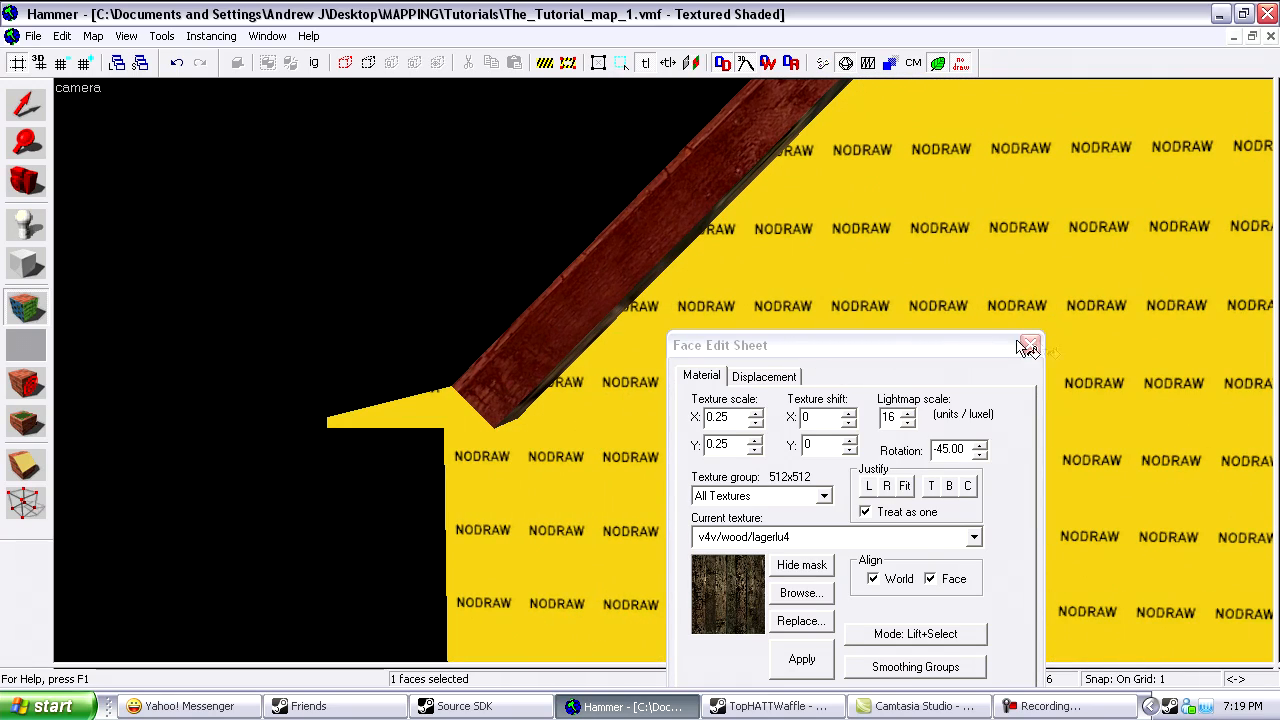
left_click(800, 593)
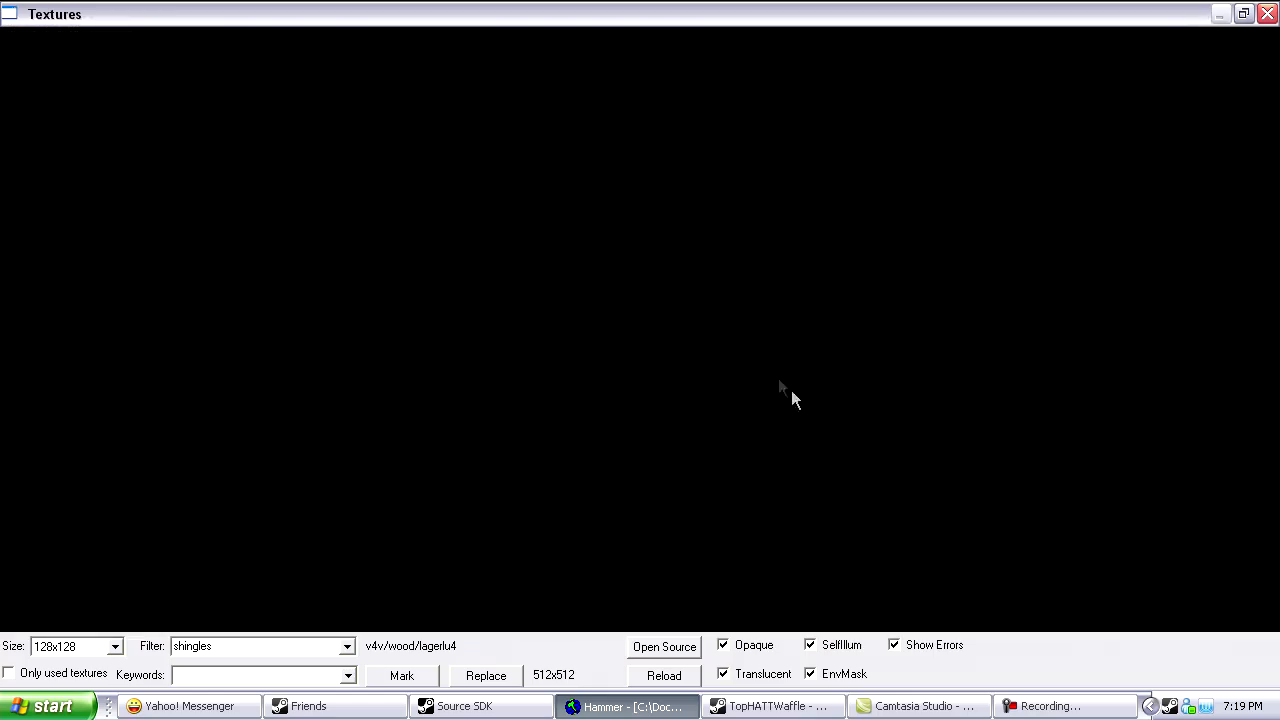
double_click(590, 100)
Step: Apply the roof tile texture to the outer slope and its eave strip, with a rotation of 0
key("a")
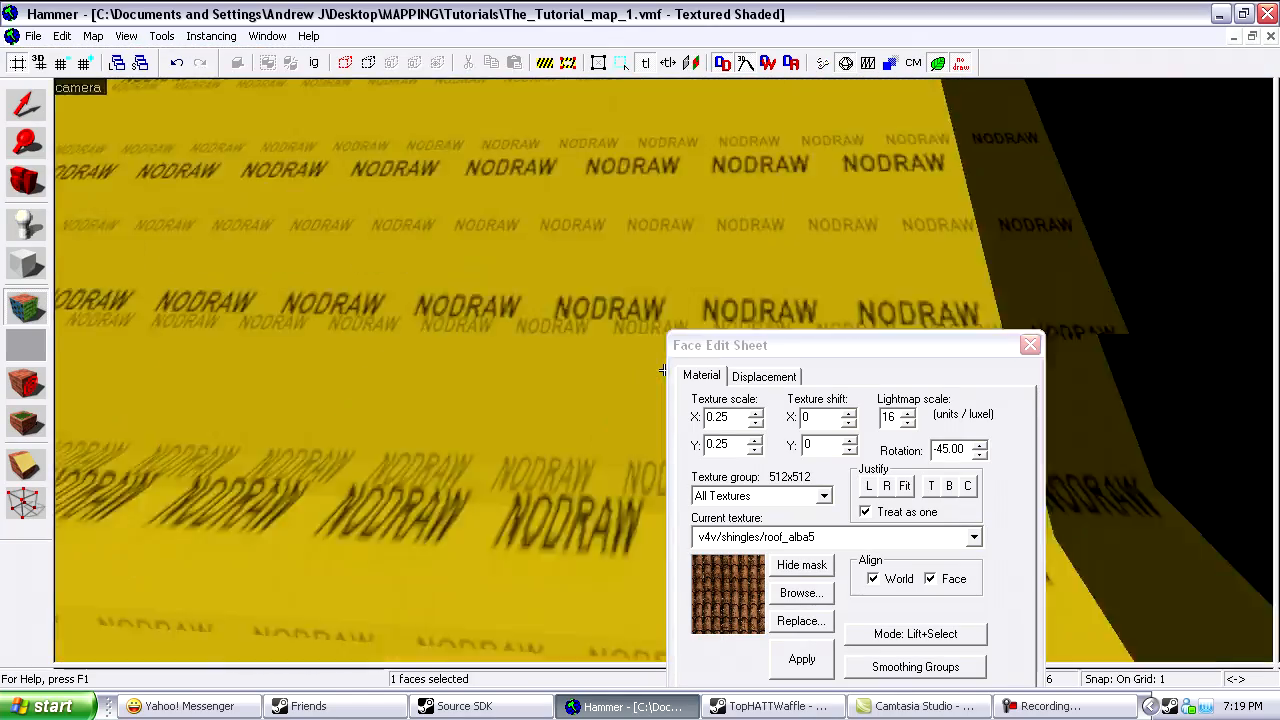
key("z")
right_click(582, 314)
right_click(505, 464)
left_click(512, 430)
left_click(517, 463, "ctrl")
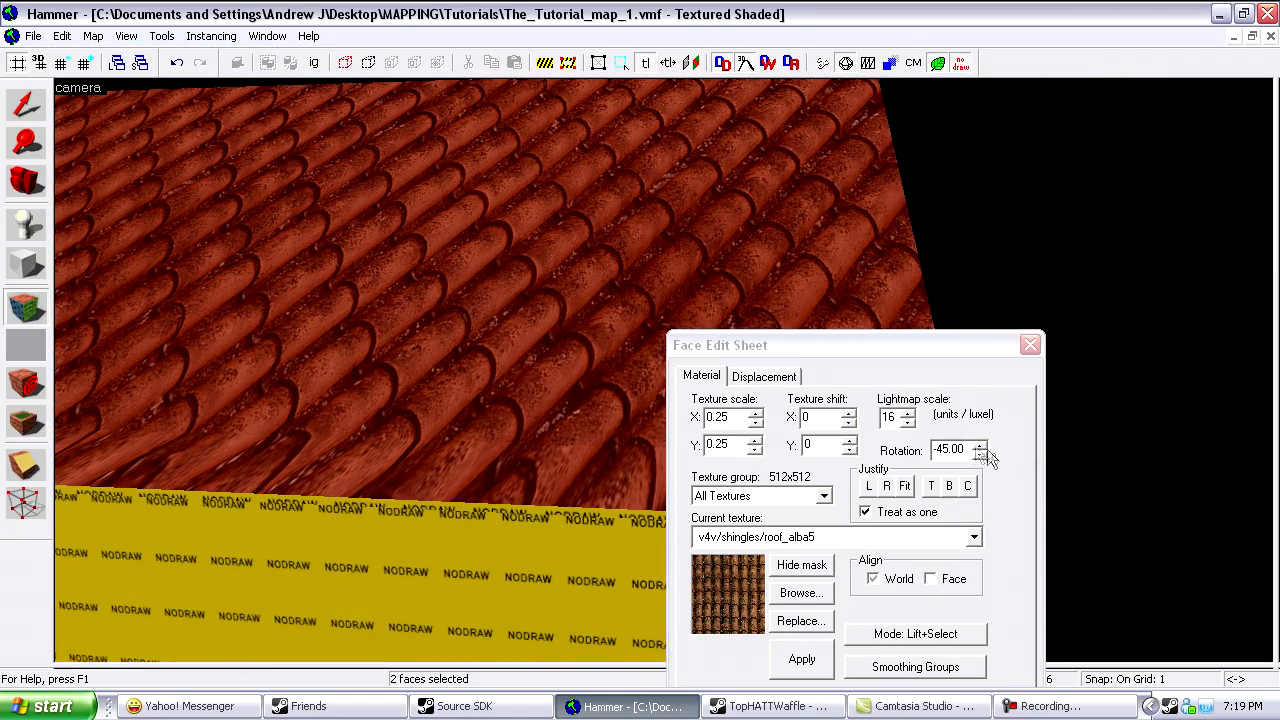
left_click_drag(966, 449, 856, 450)
left_click(802, 659)
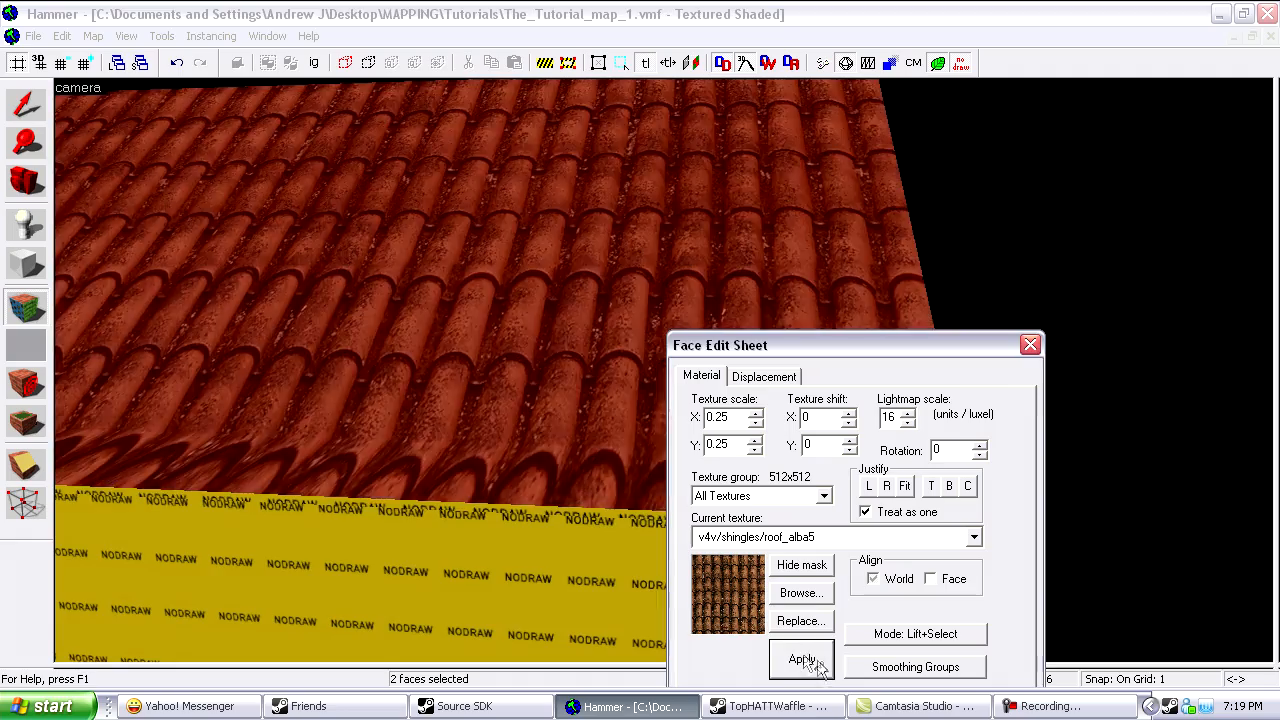
Step: Align the eave strip's tile texture to World so it follows the tile rows of the slope
key("z")
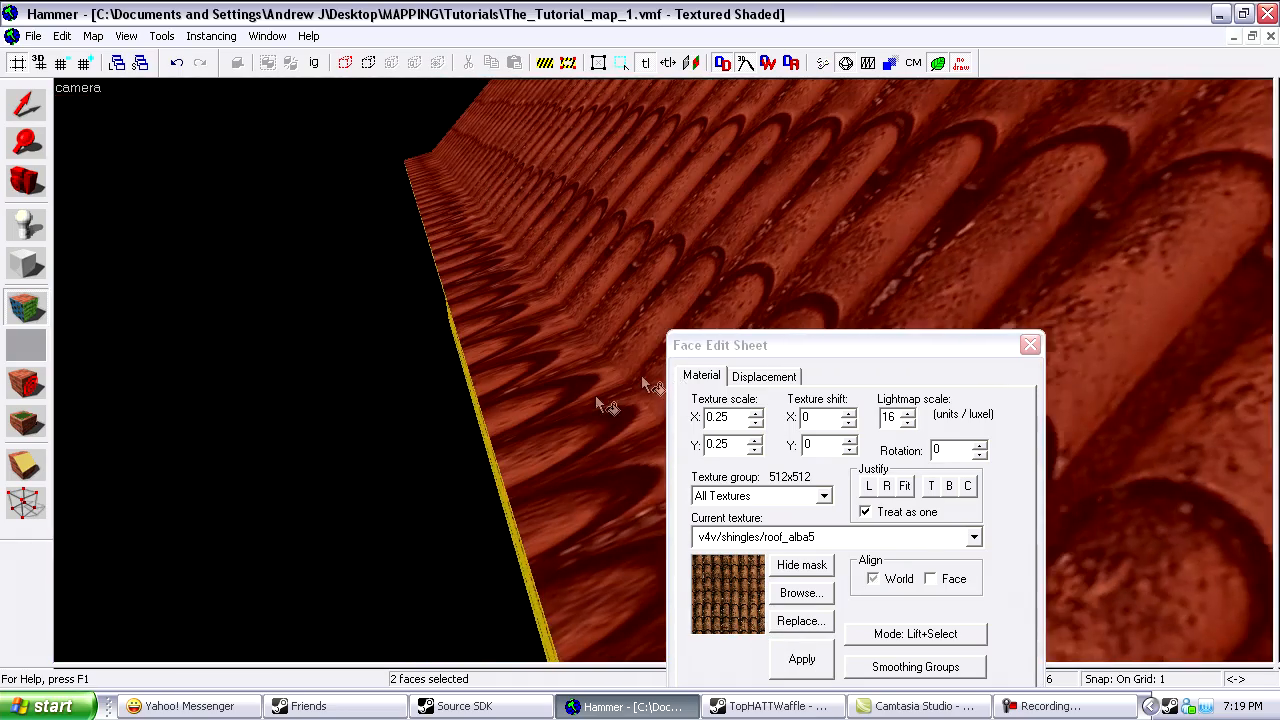
left_click(631, 464)
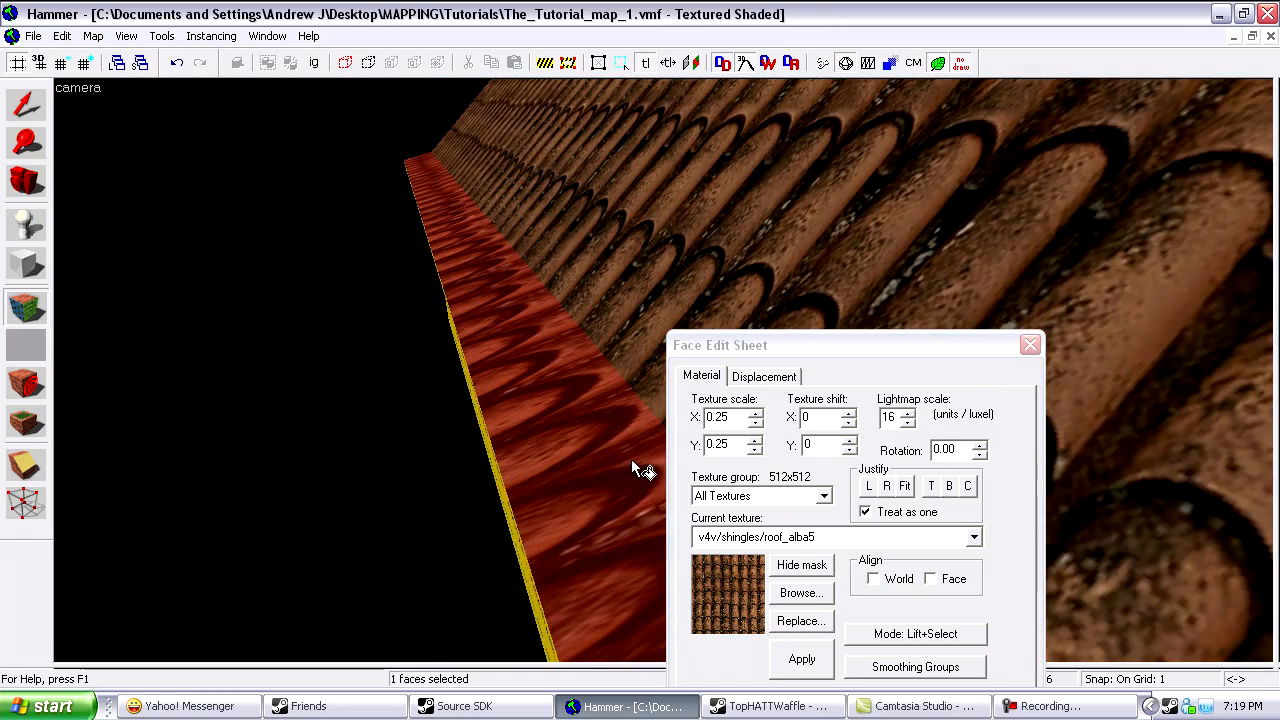
left_click(872, 579)
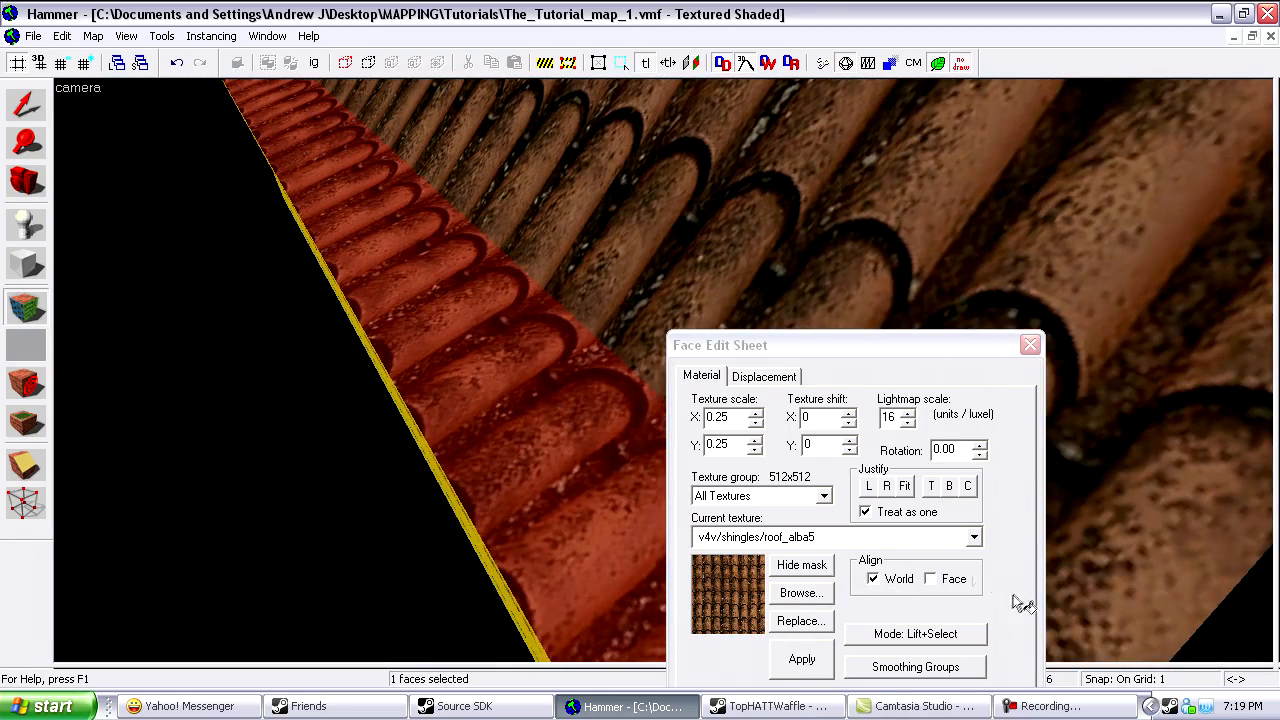
left_click(930, 579)
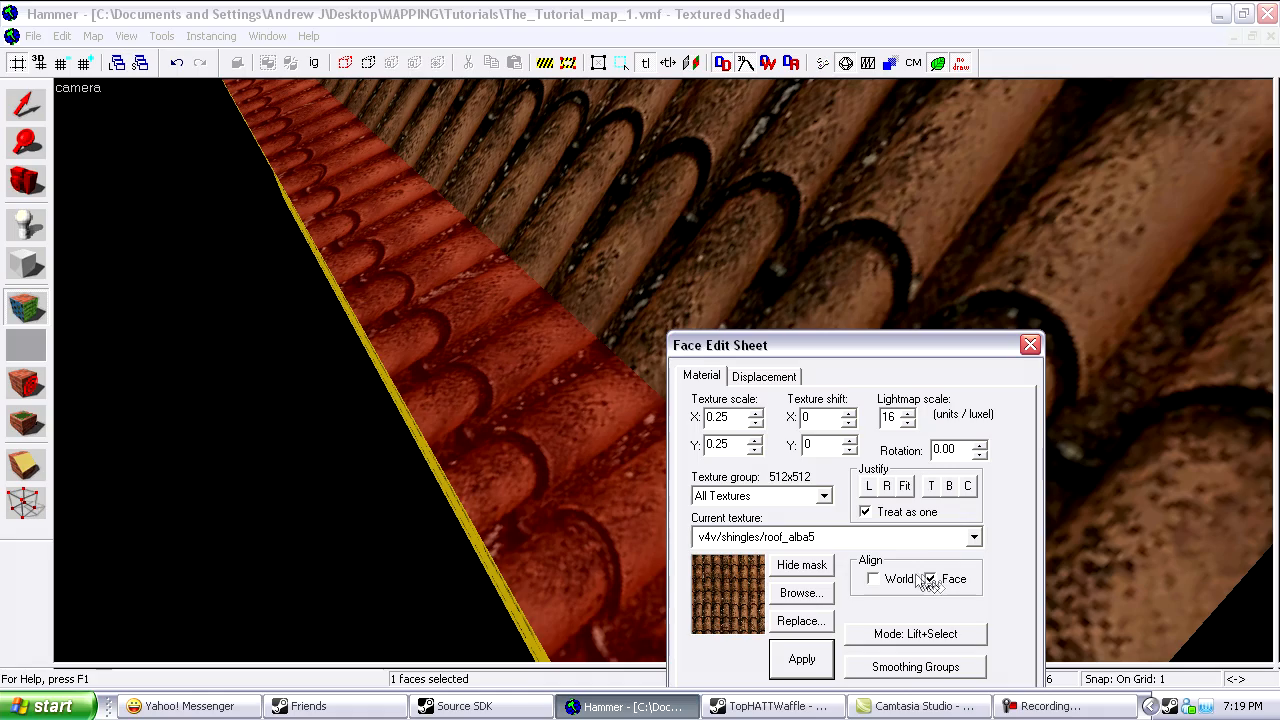
left_click(897, 580)
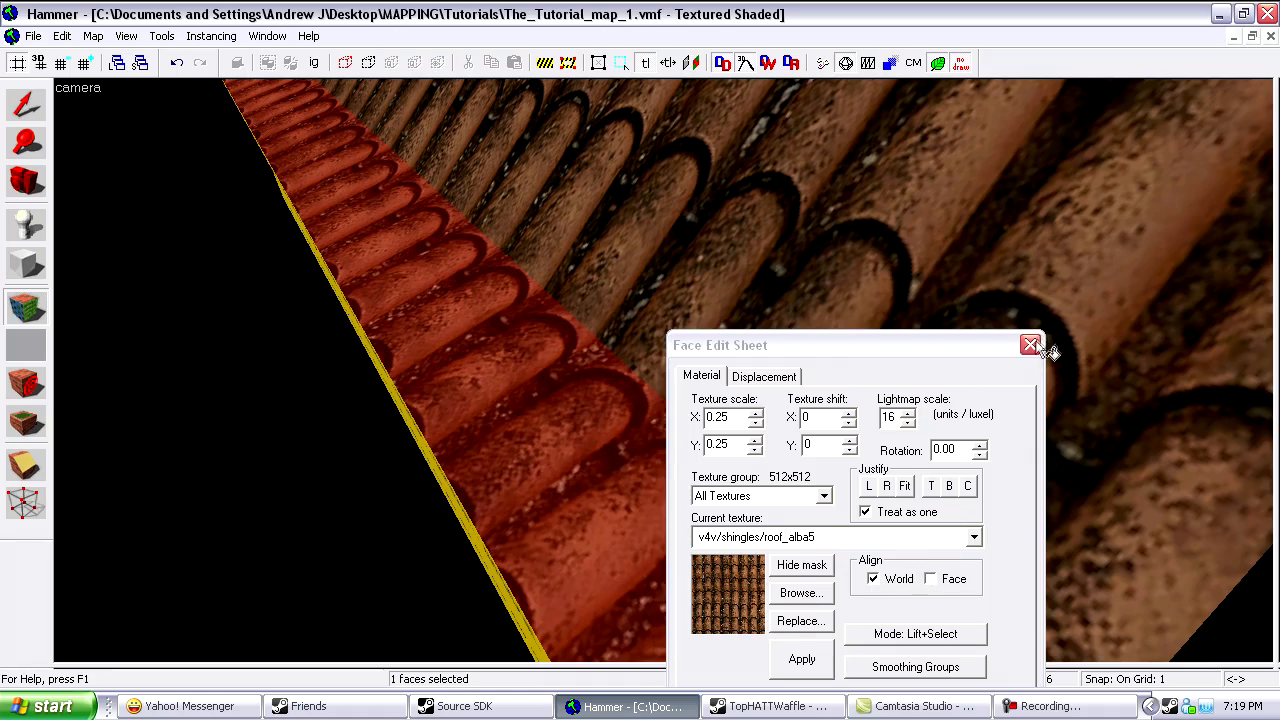
left_click(1030, 345)
Step: Examine the tiled roof and the wood-trimmed gable end from outside the house
scroll(663, 368, "down", 10)
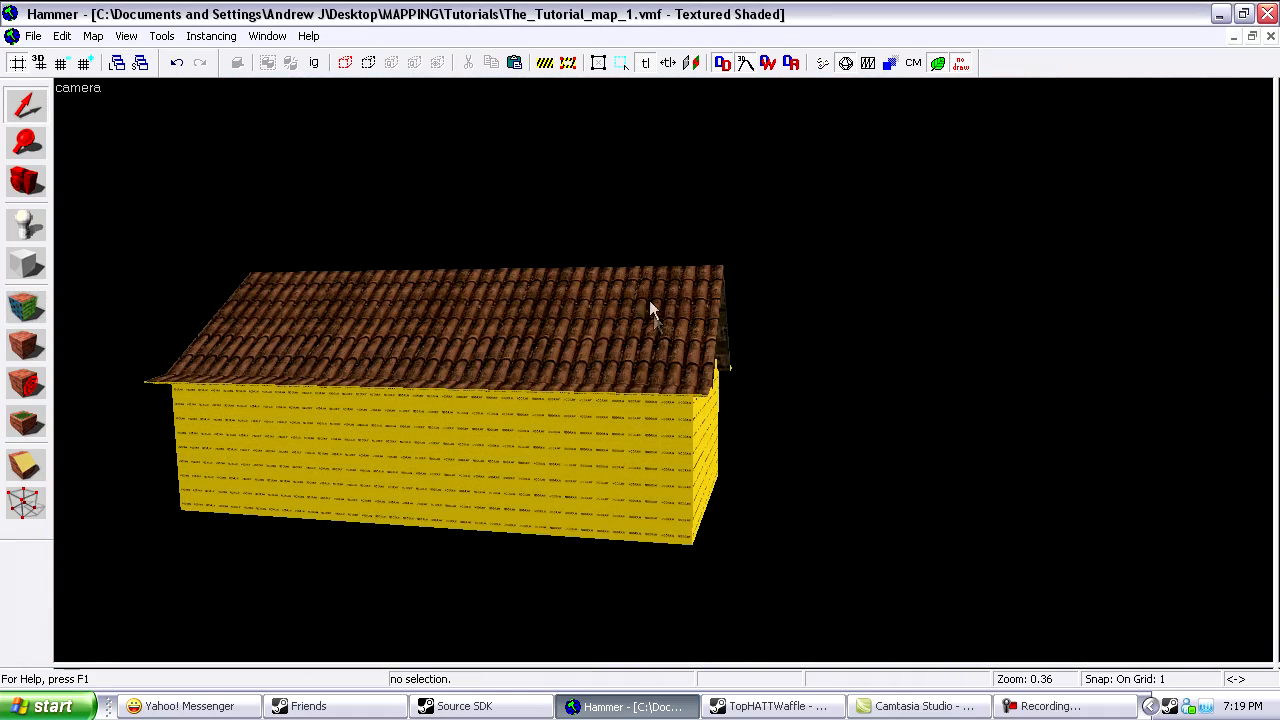
key("z")
key("w")
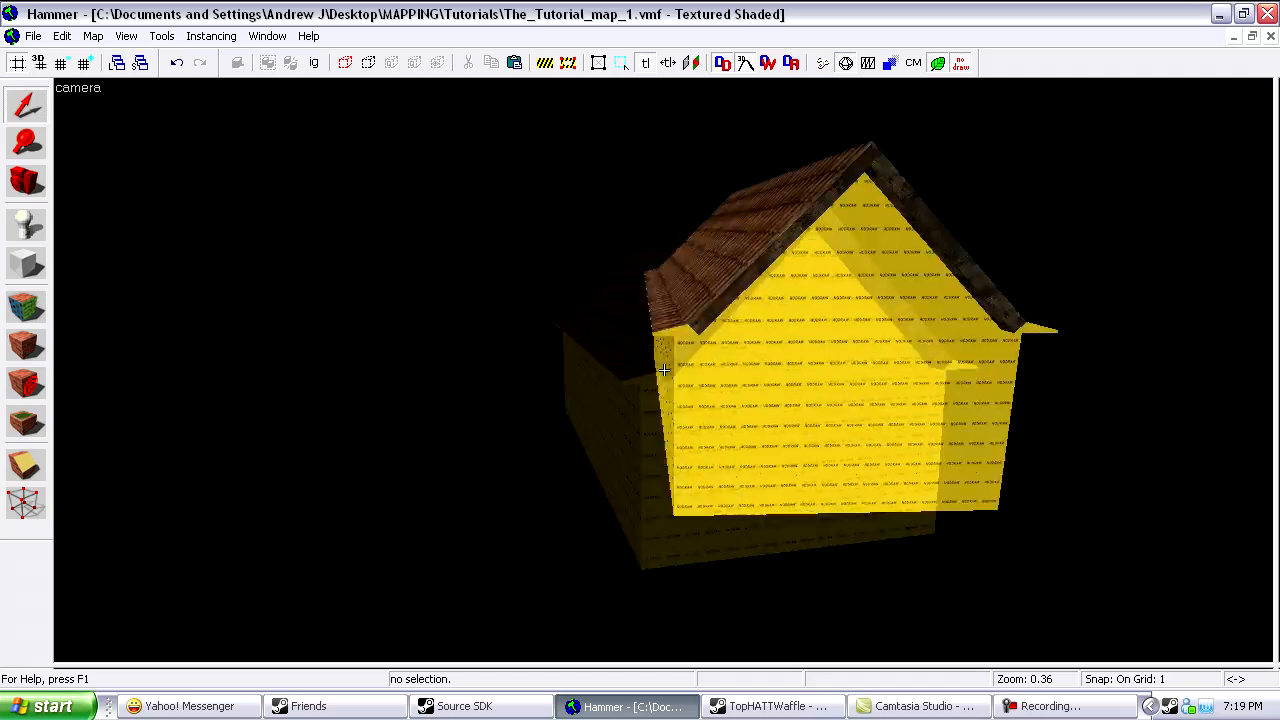